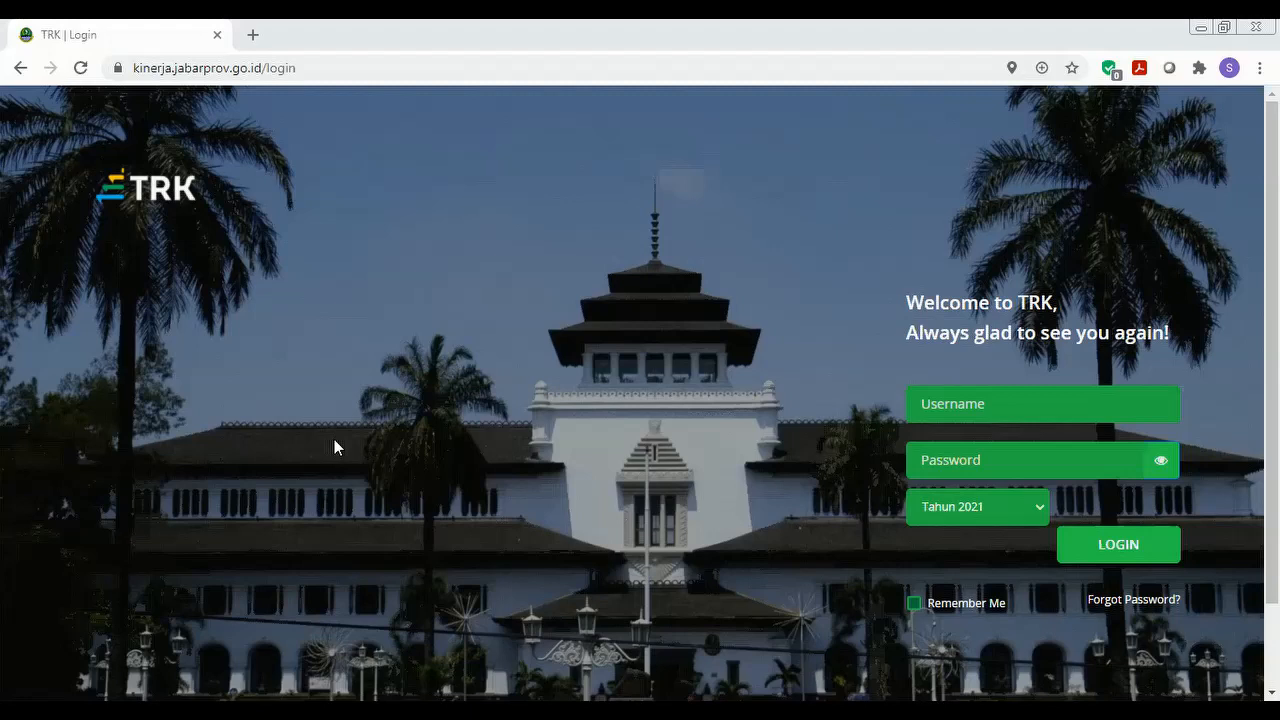
Log in to TRK Jabar with the employee ID and password for Tahun 2020.
left_click(923, 402)
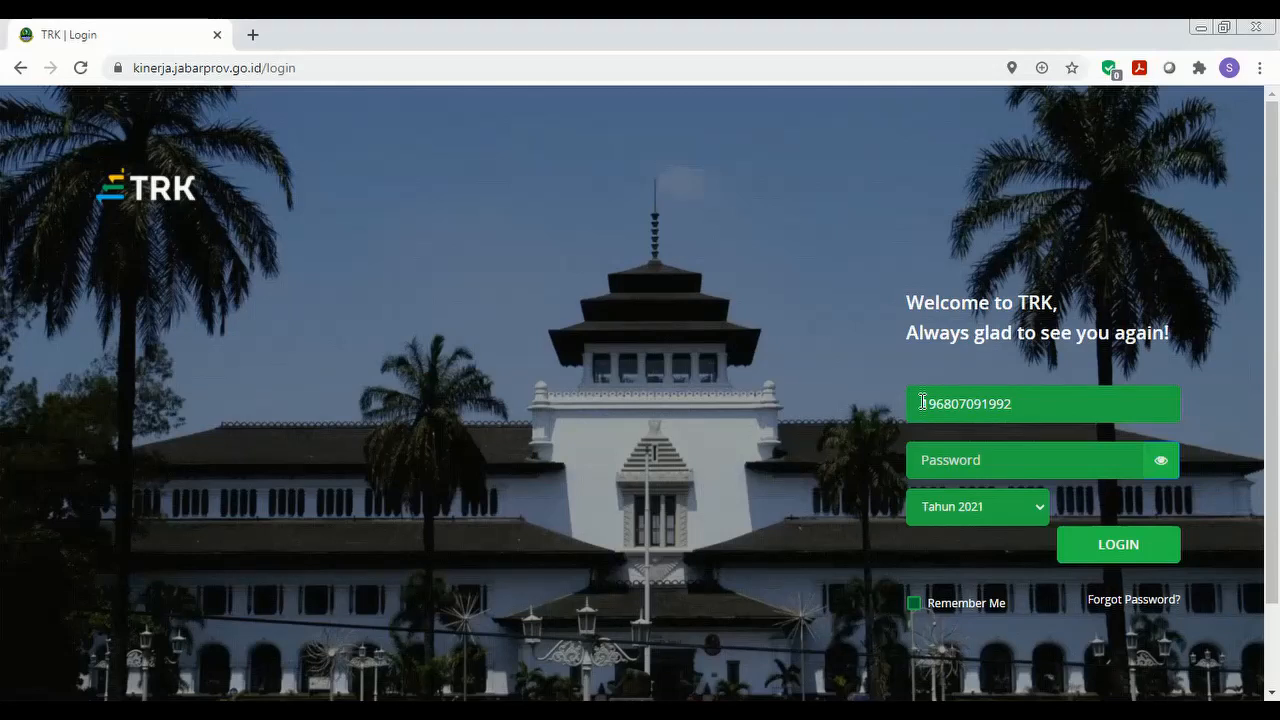
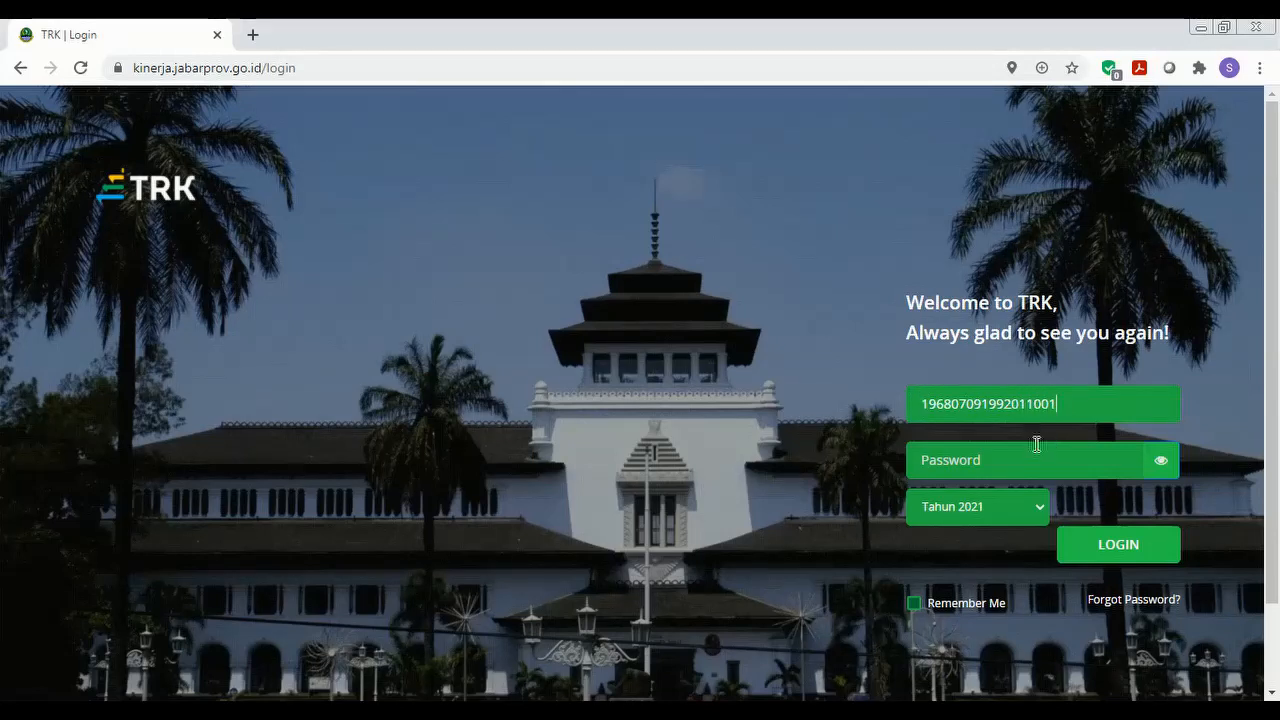
type("•")
left_click(1036, 508)
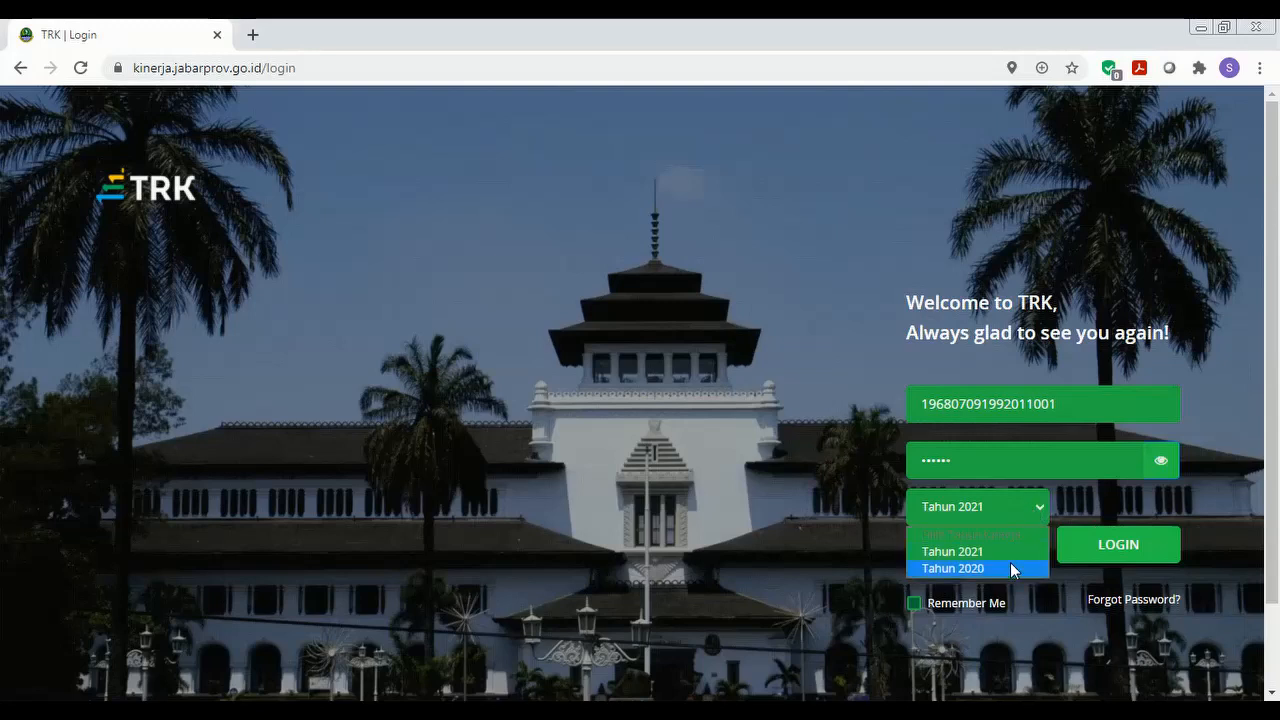
left_click(1011, 566)
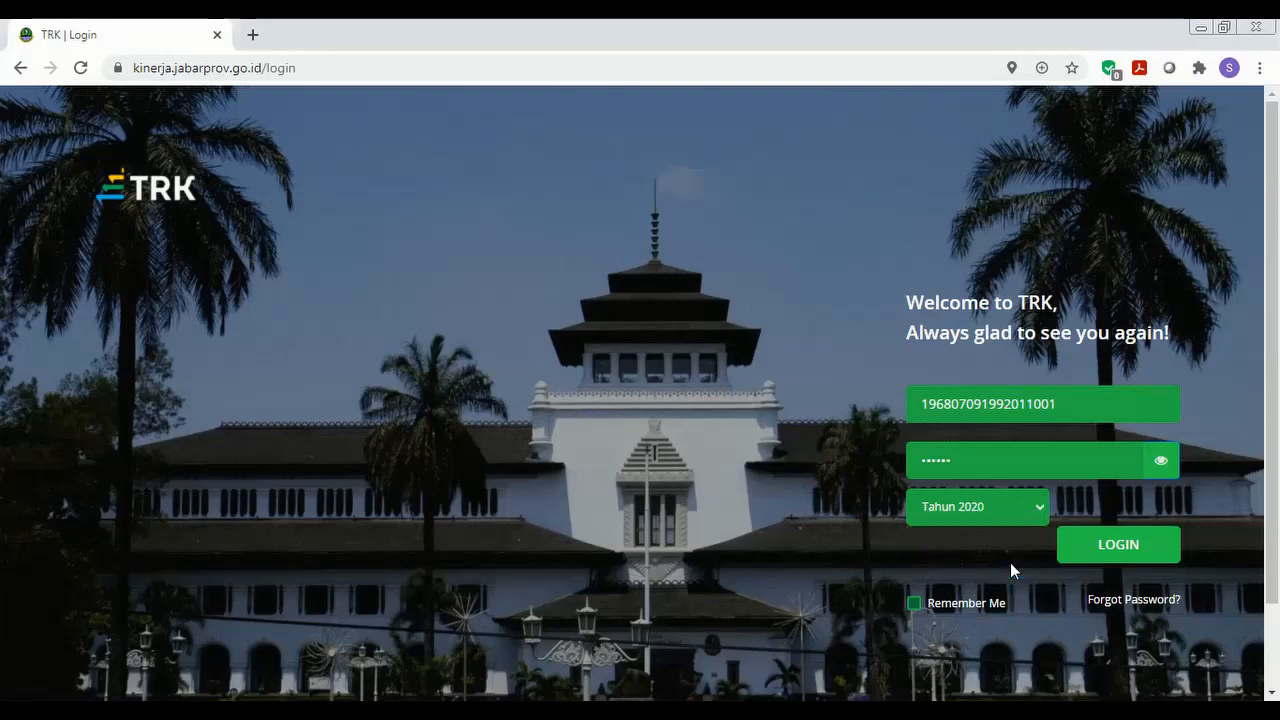
left_click(1097, 551)
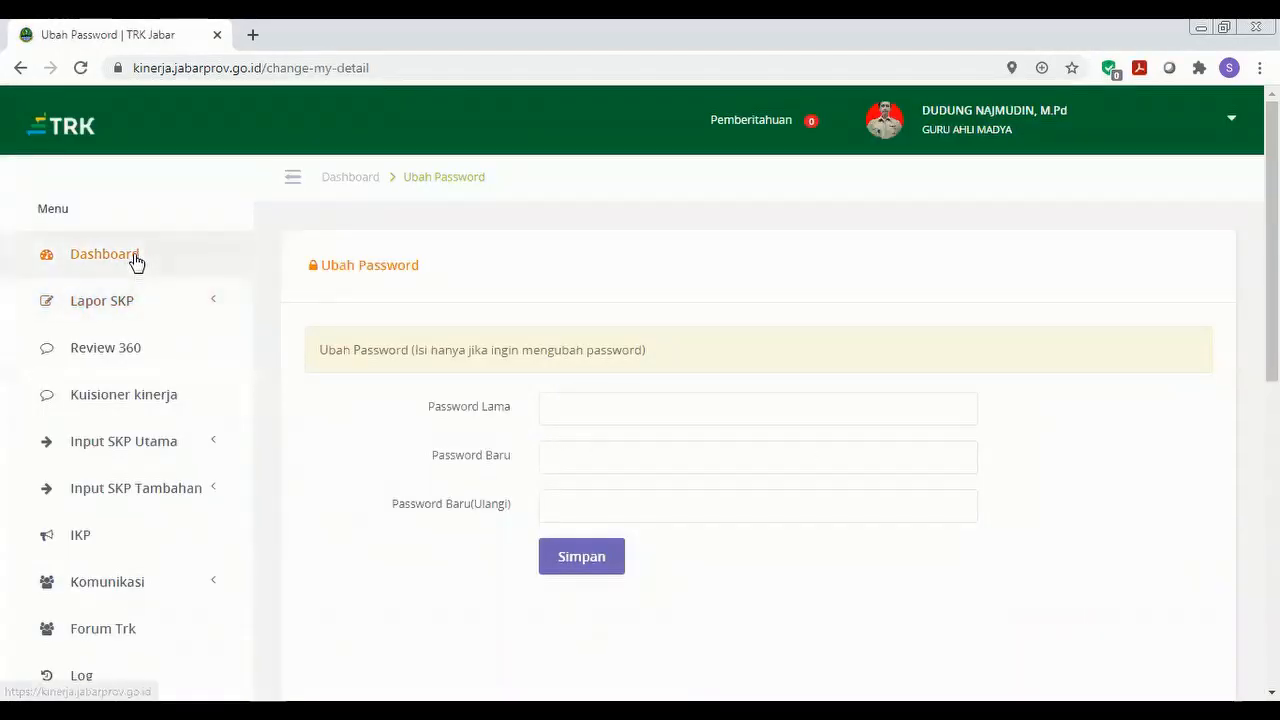
Open Input SKP Utama > IKI & Target Kinerja to show the Sasaran Kerja Pegawai list.
left_click(170, 310)
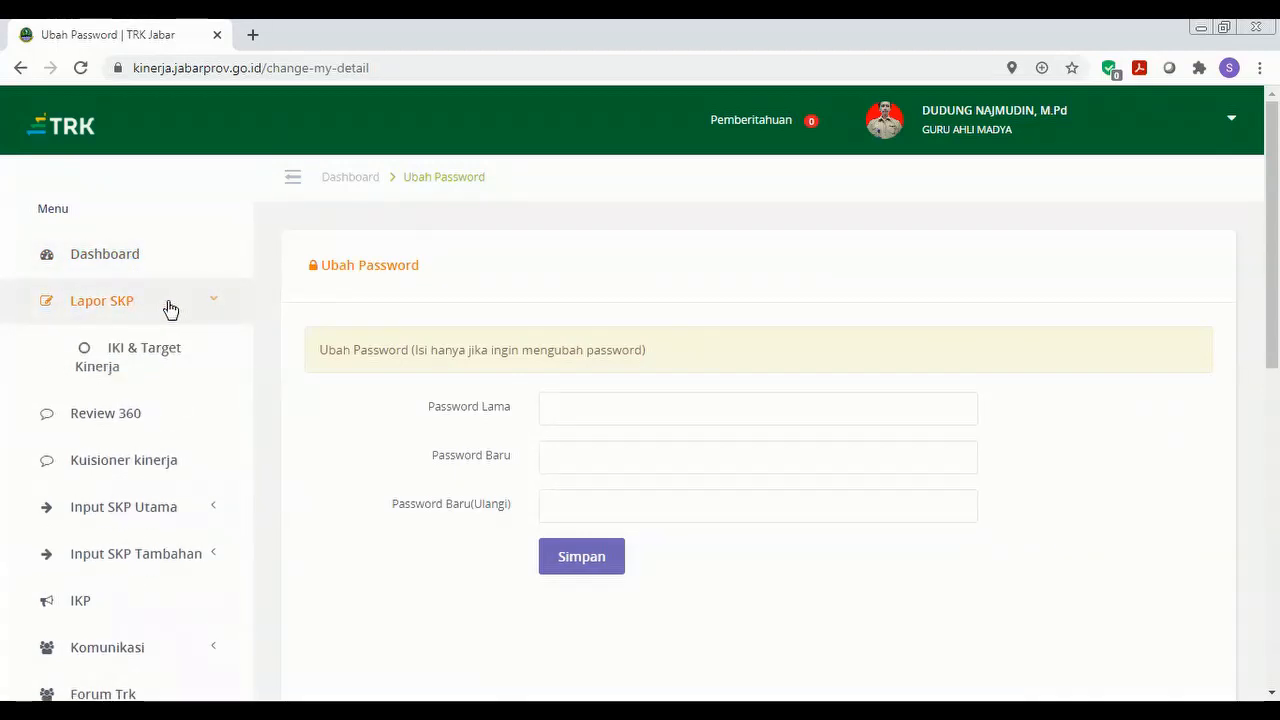
left_click(166, 349)
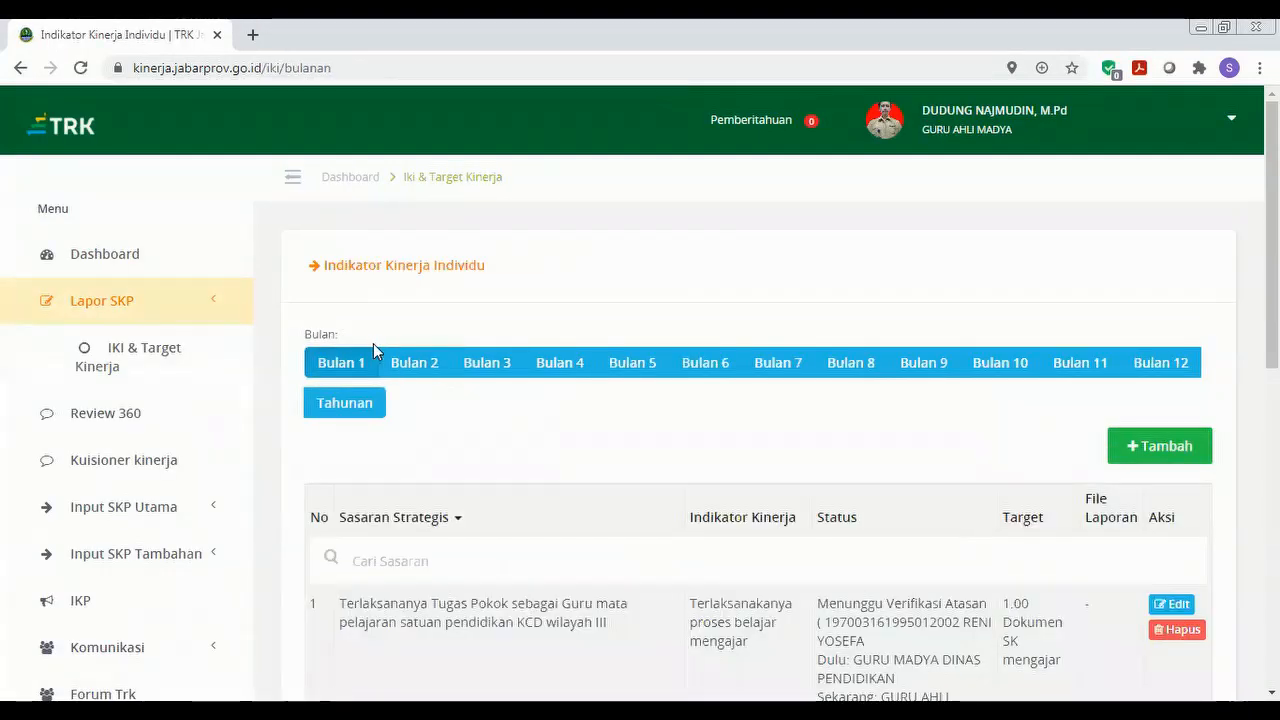
left_click(45, 308)
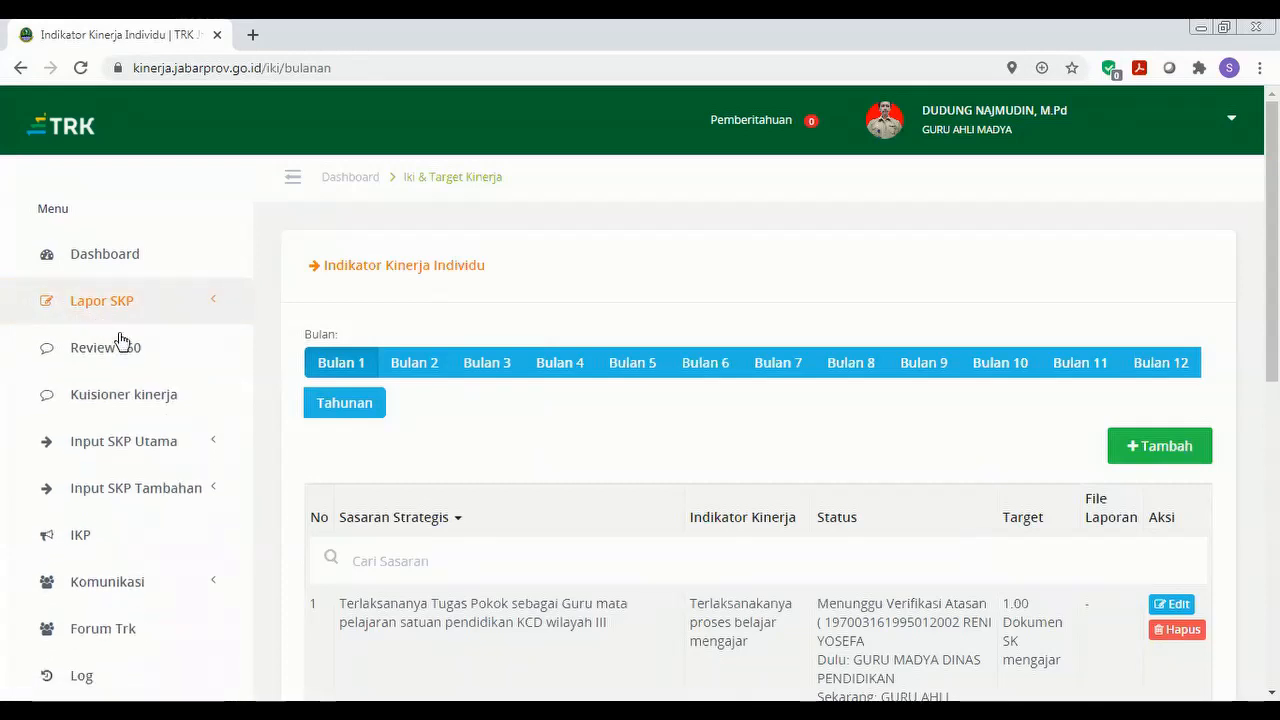
left_click(127, 453)
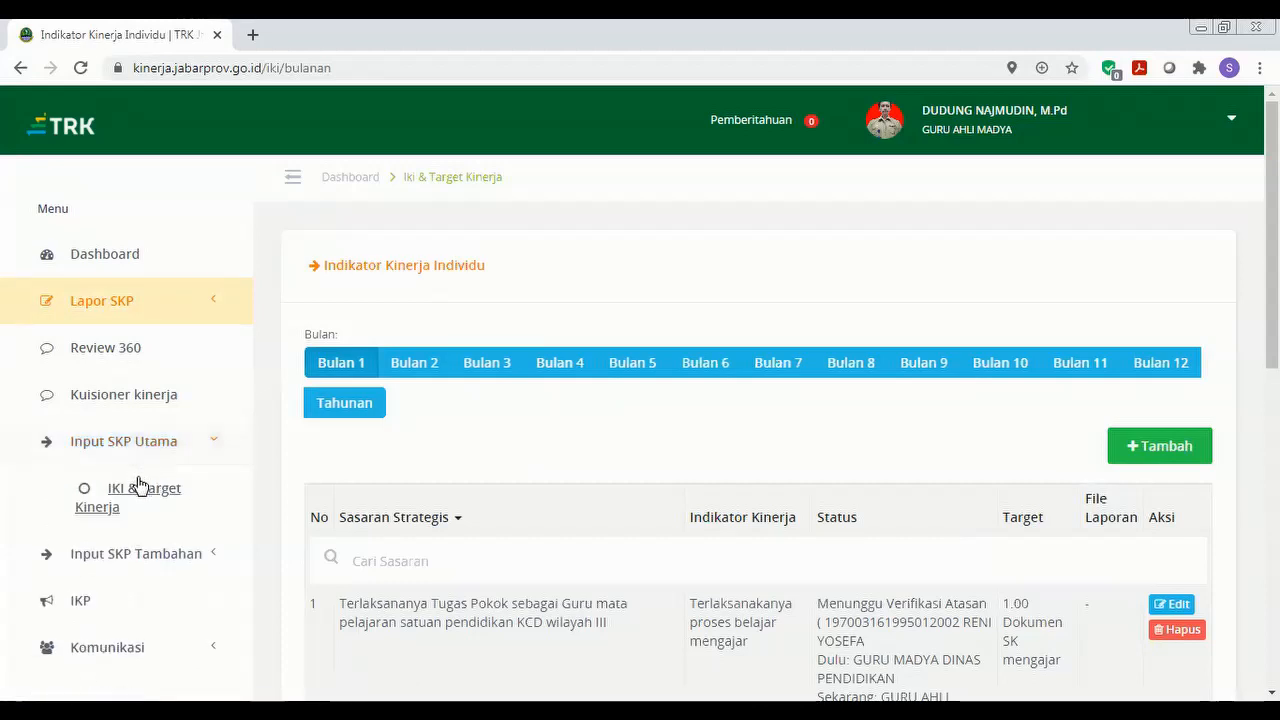
left_click(140, 497)
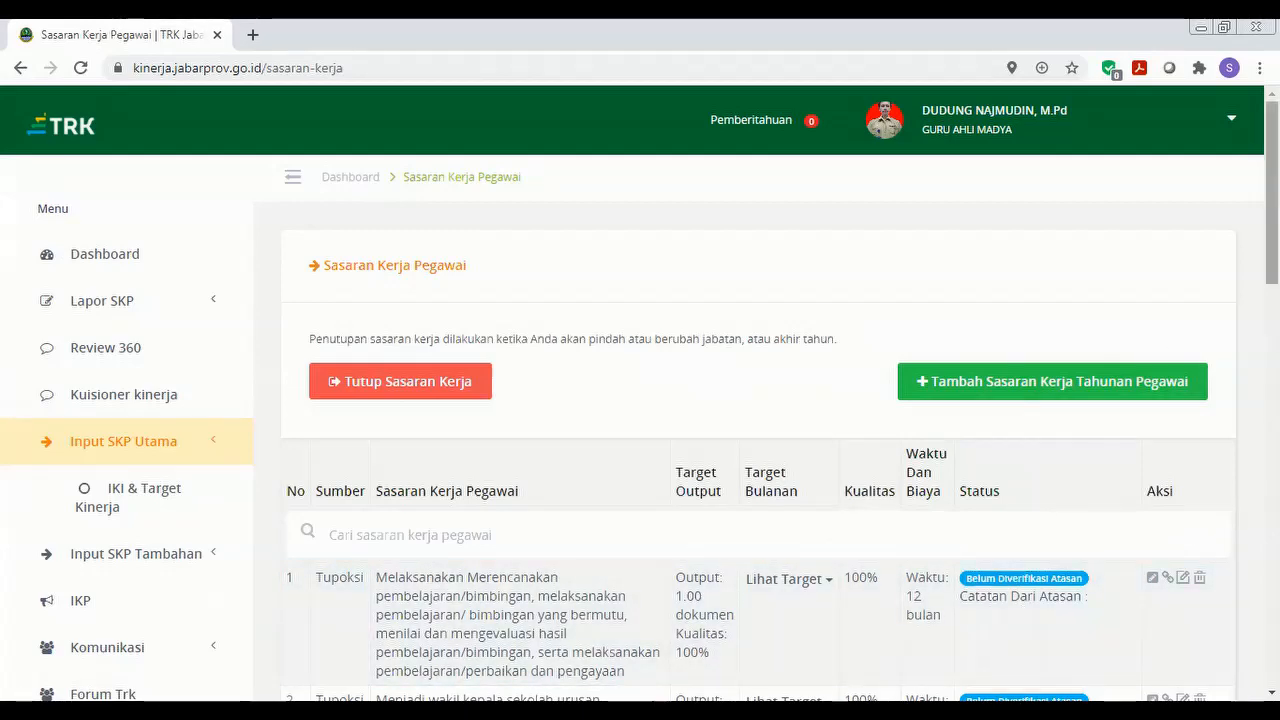
mouse_move(1272, 195)
left_mouse_down()
mouse_move(1272, 330)
mouse_move(1272, 193)
left_mouse_up()
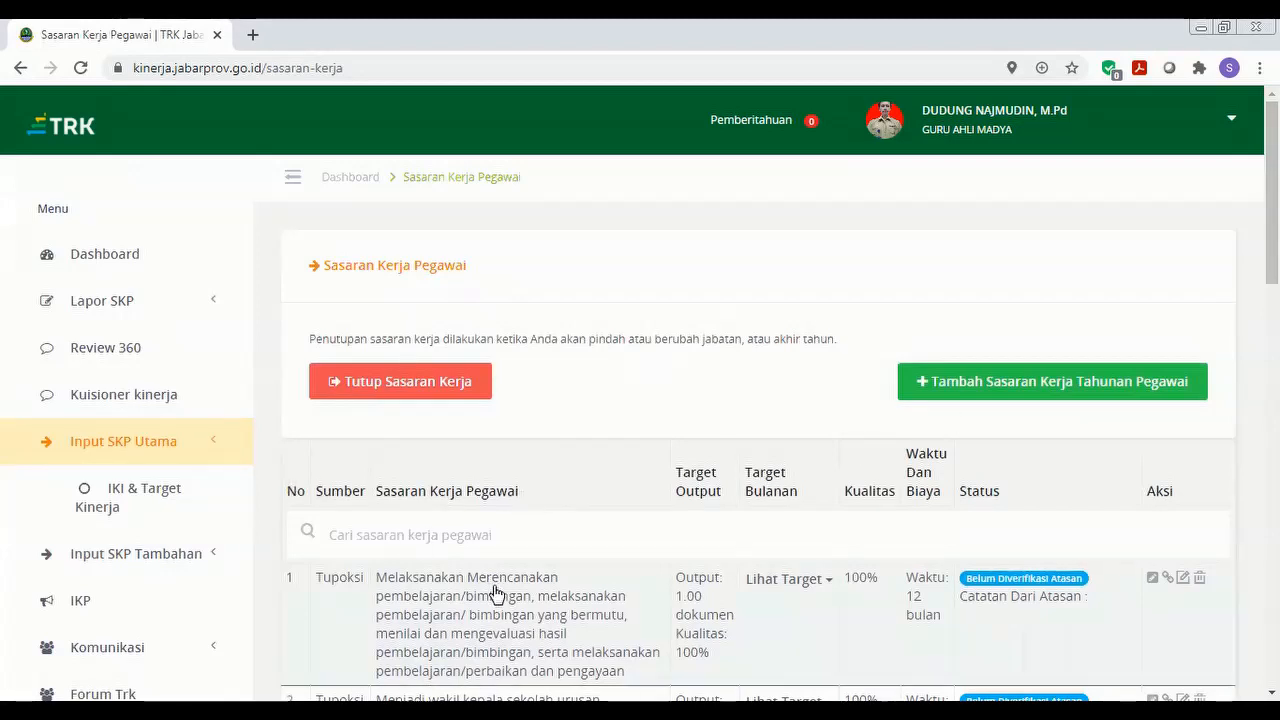
left_click(160, 565)
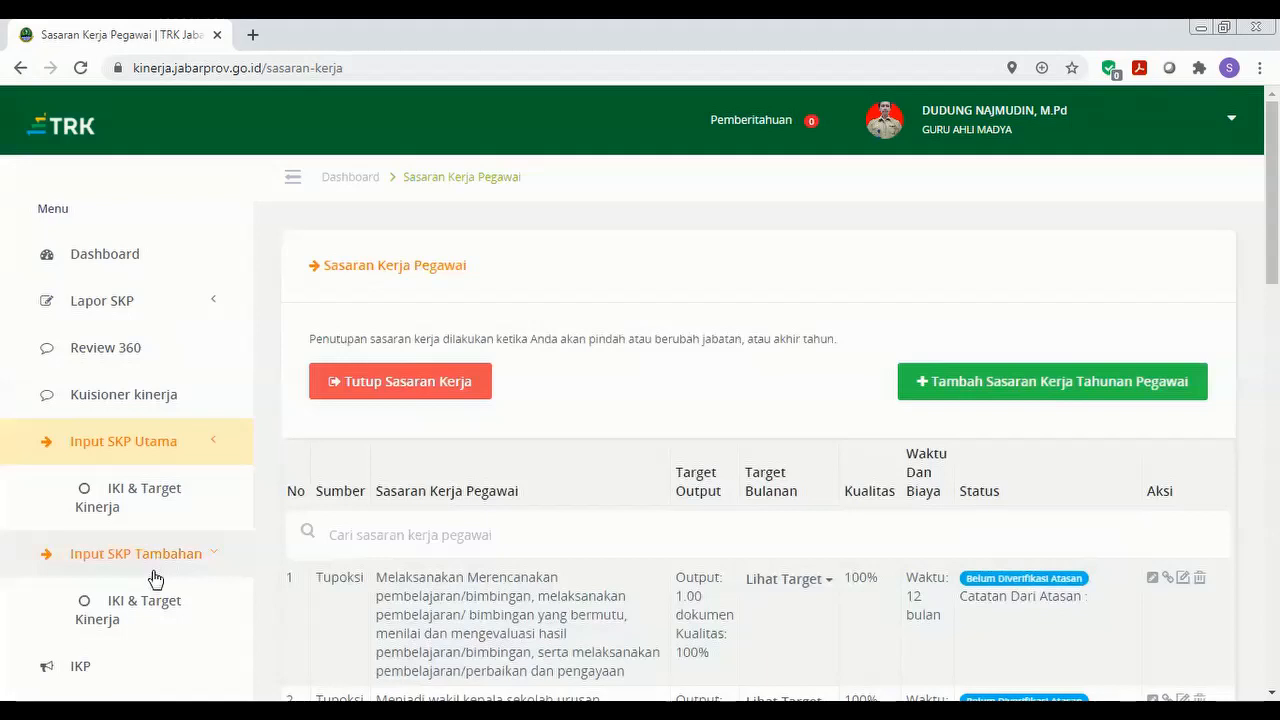
left_click(155, 608)
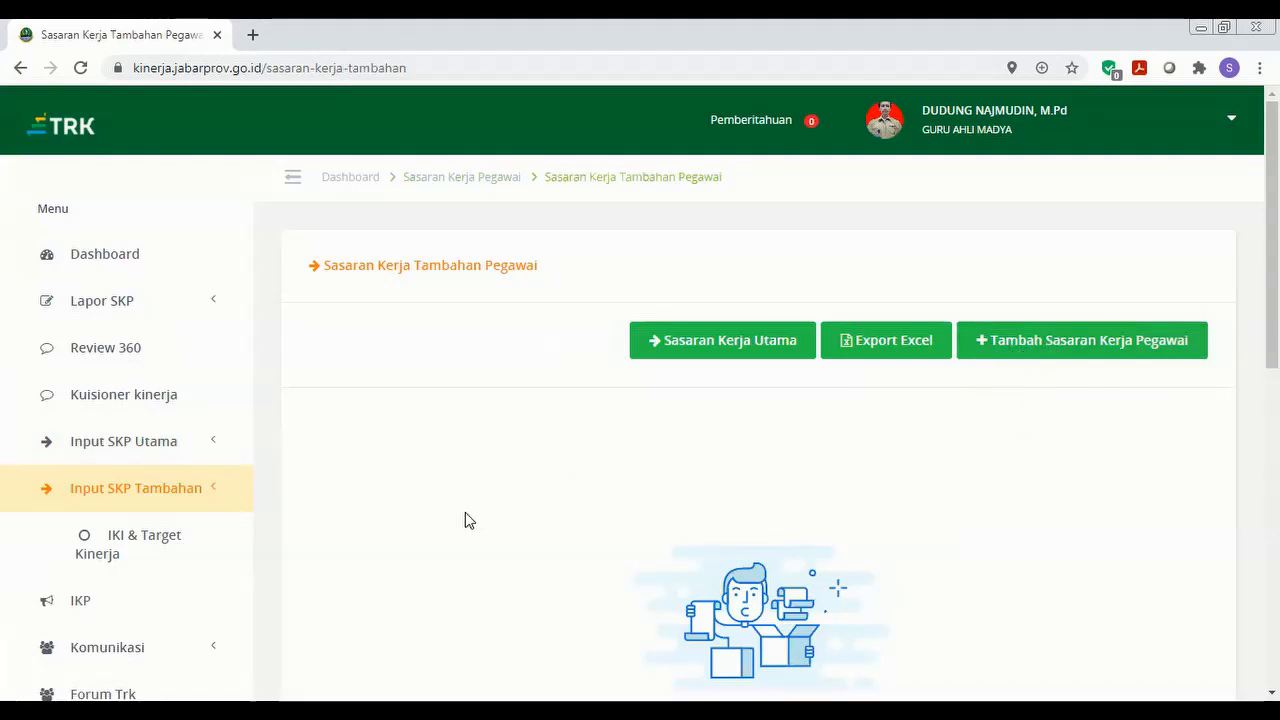
left_click(112, 441)
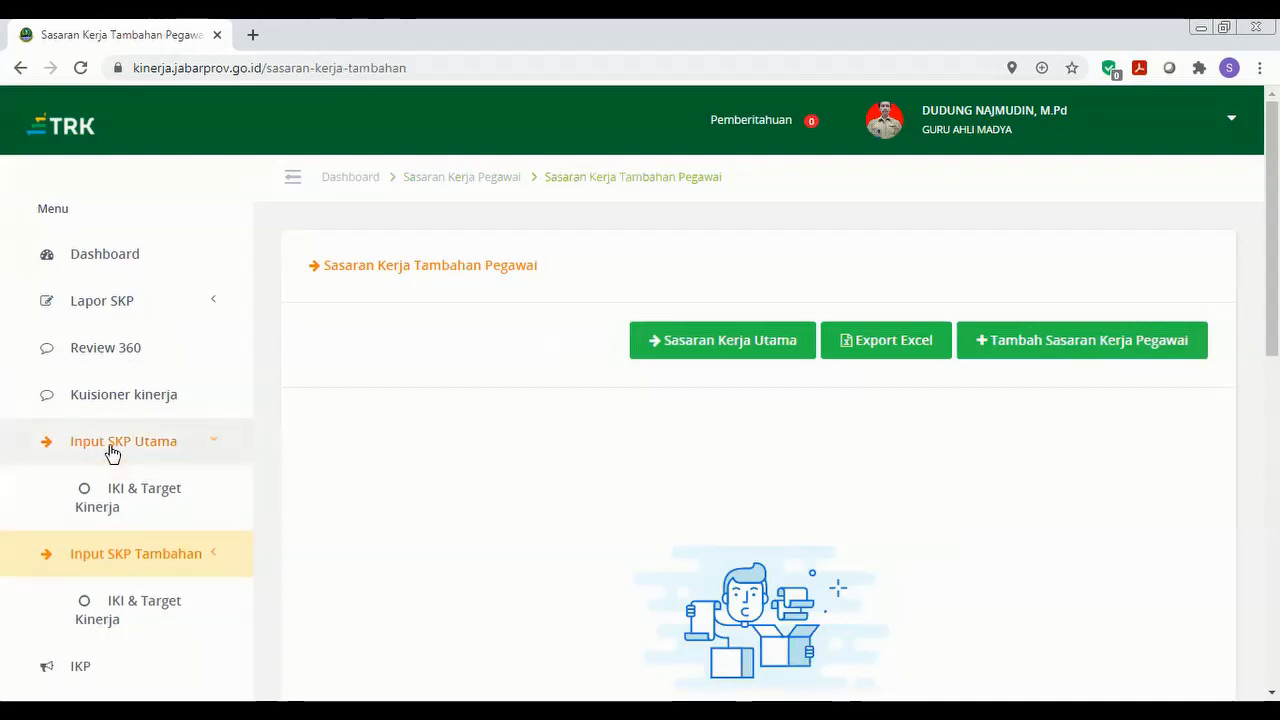
left_click(141, 497)
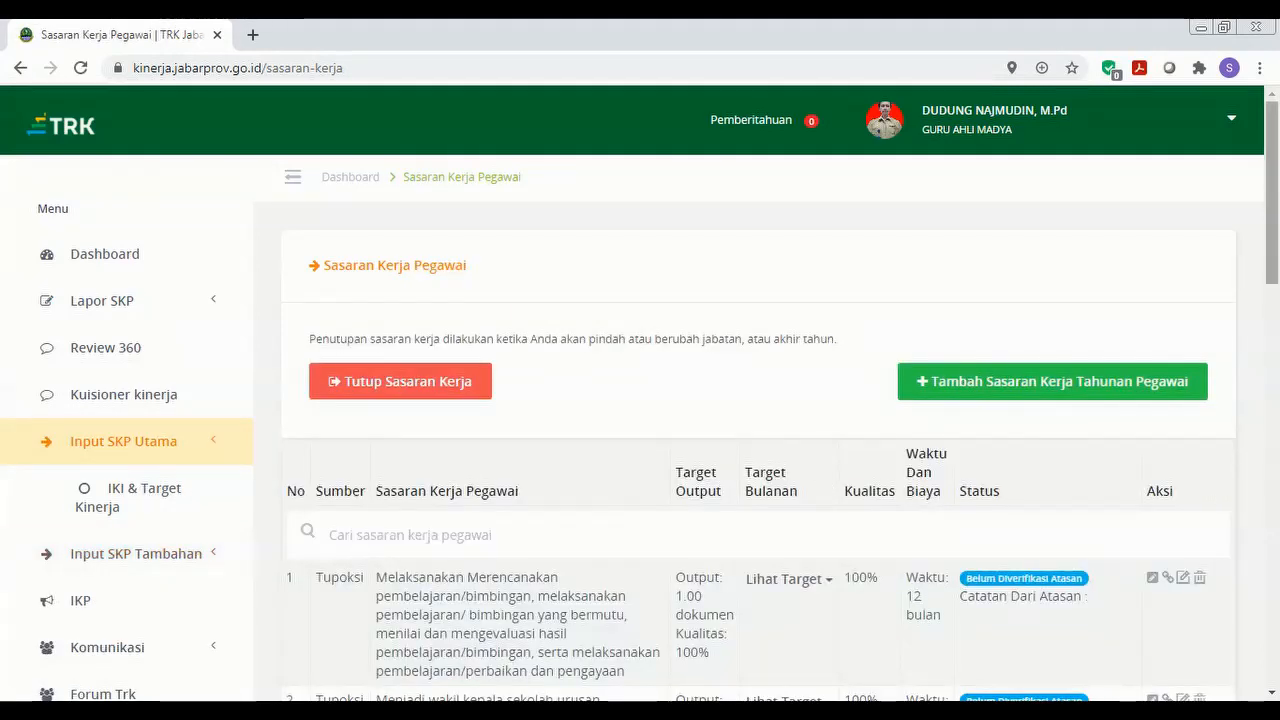
scroll(640, 428, "down", 3)
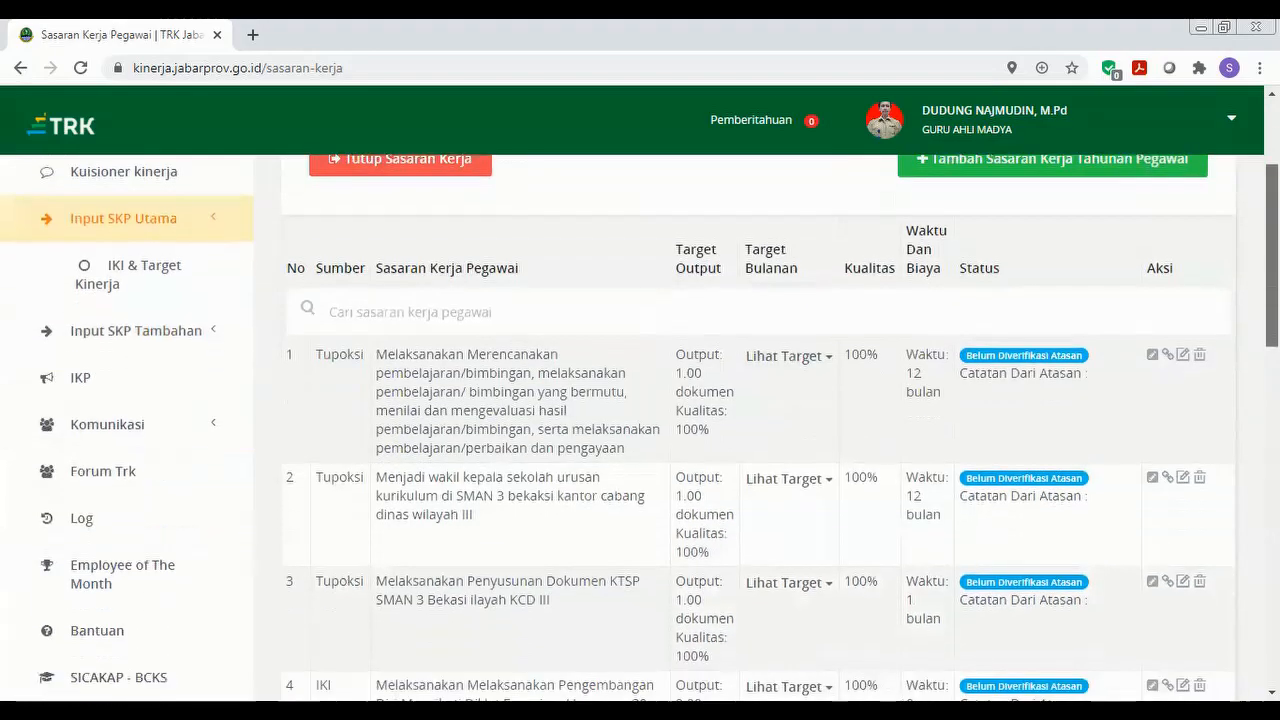
scroll(640, 428, "down", 7)
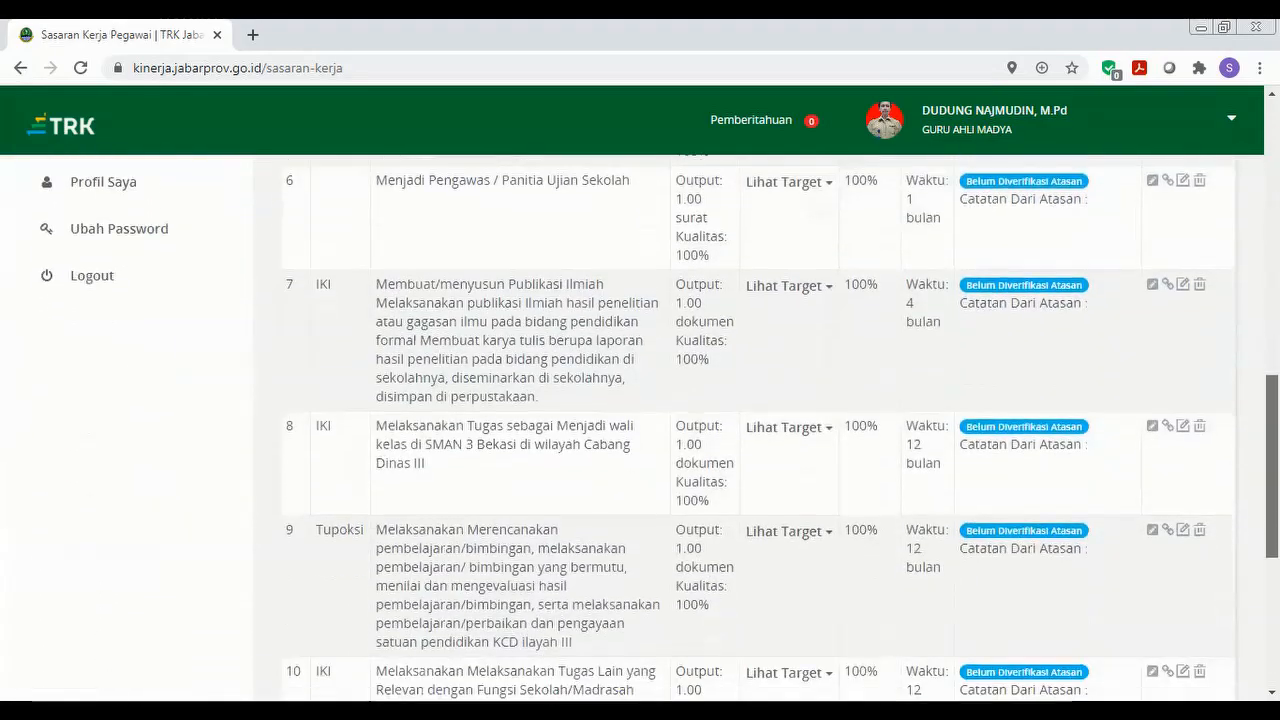
scroll(640, 428, "down", 3)
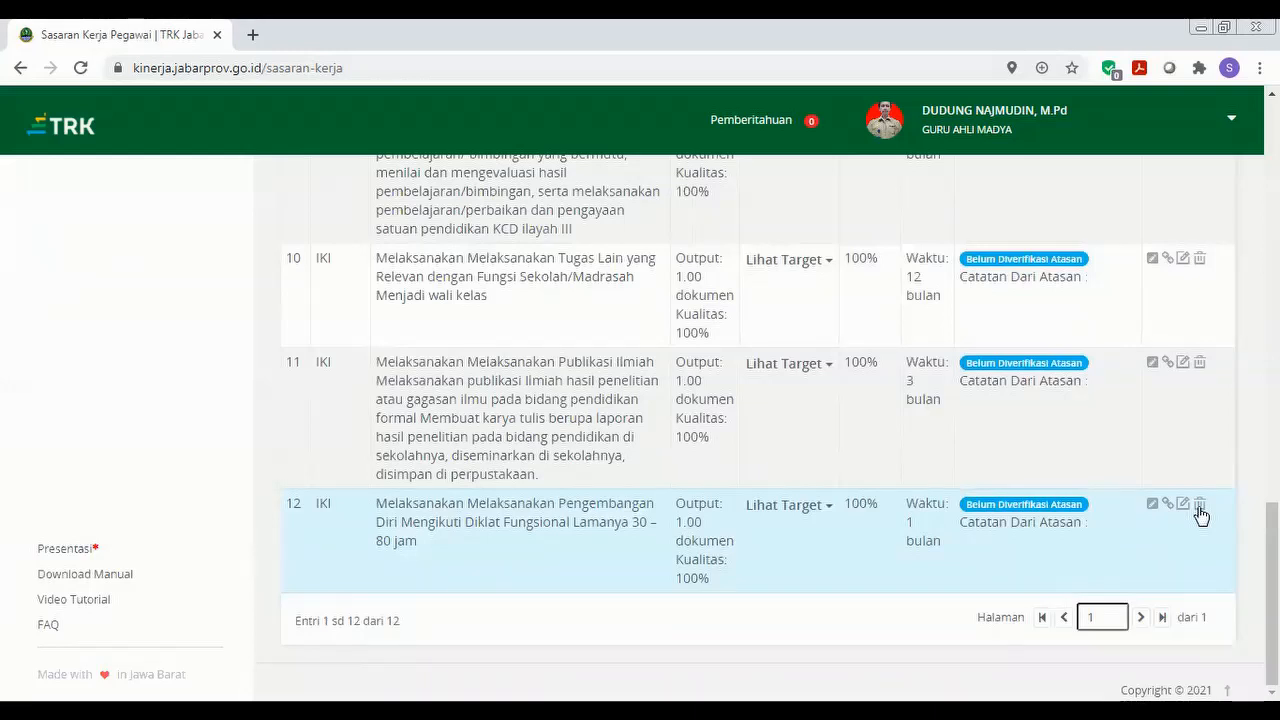
Delete work targets 12, 11, 10 and 9, confirming each, then return to the list top.
left_click(1199, 507)
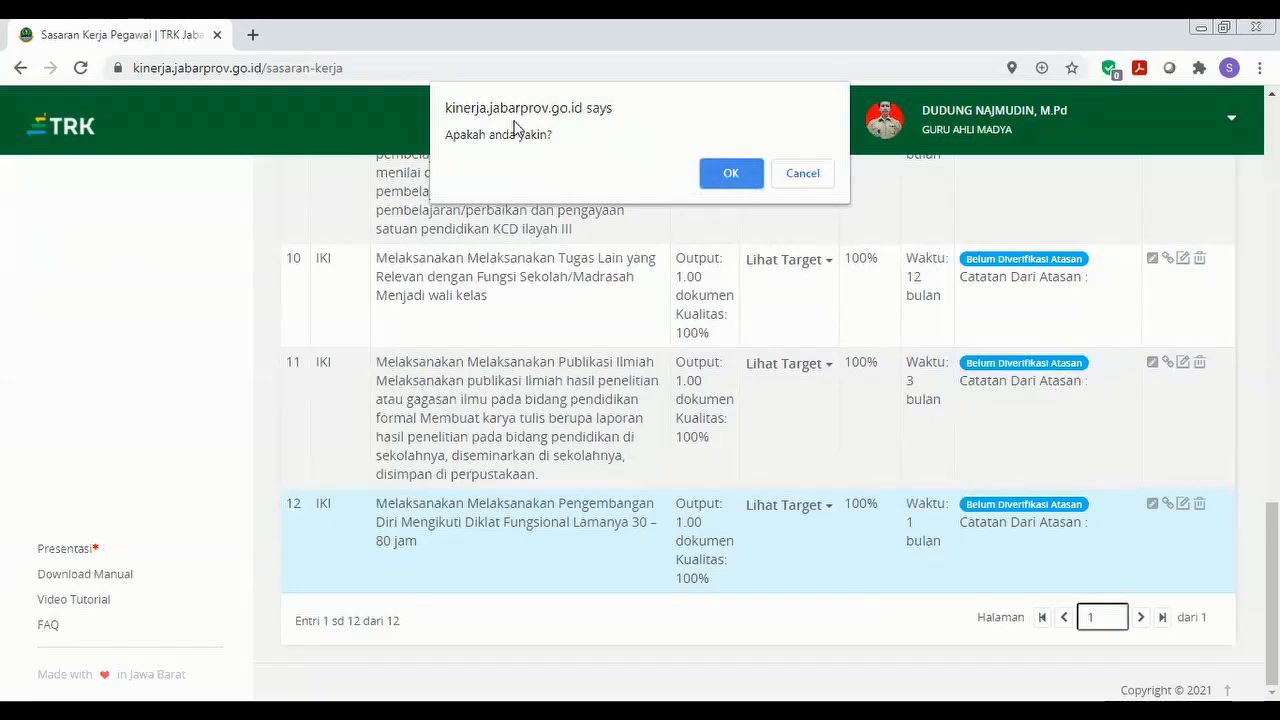
left_click(716, 174)
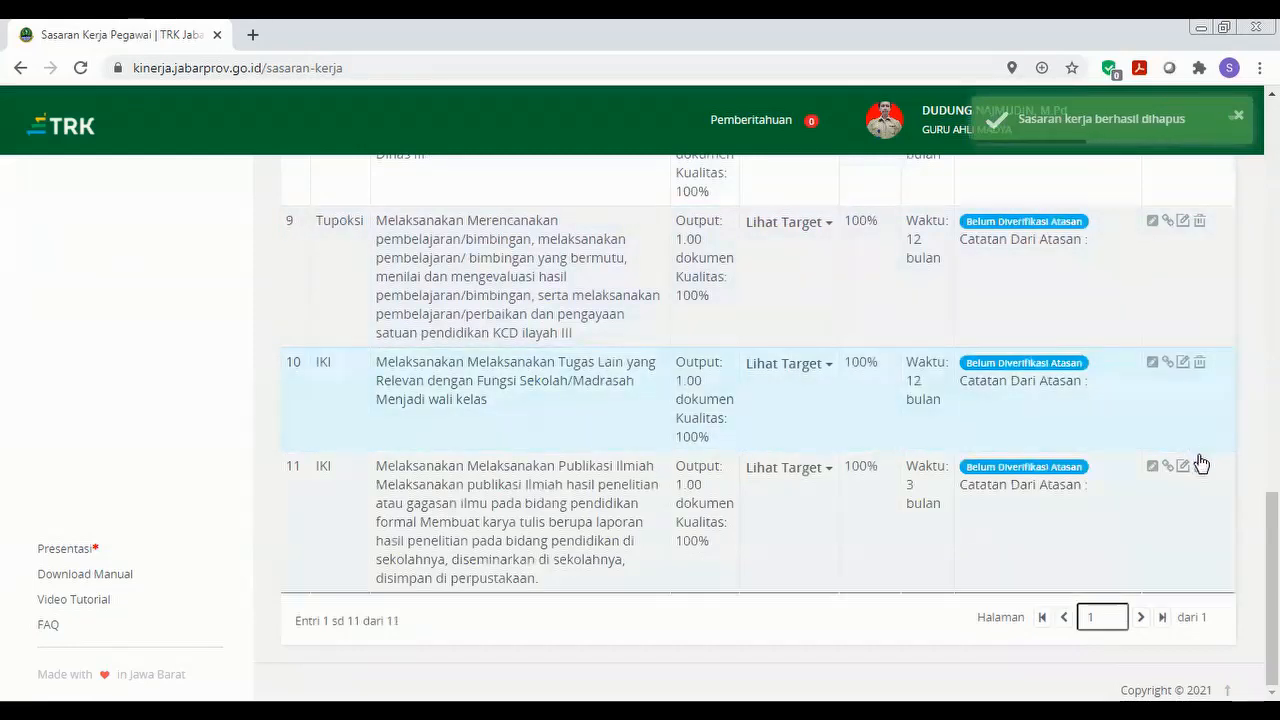
left_click(1200, 469)
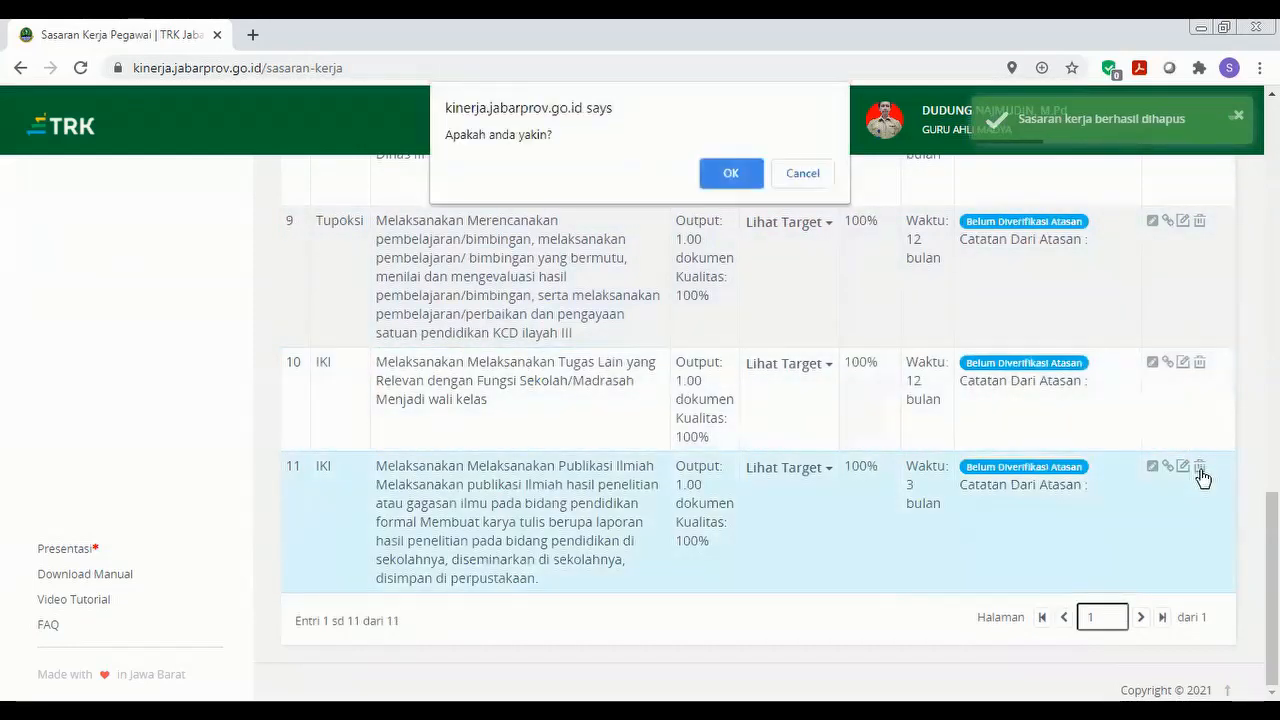
left_click(740, 177)
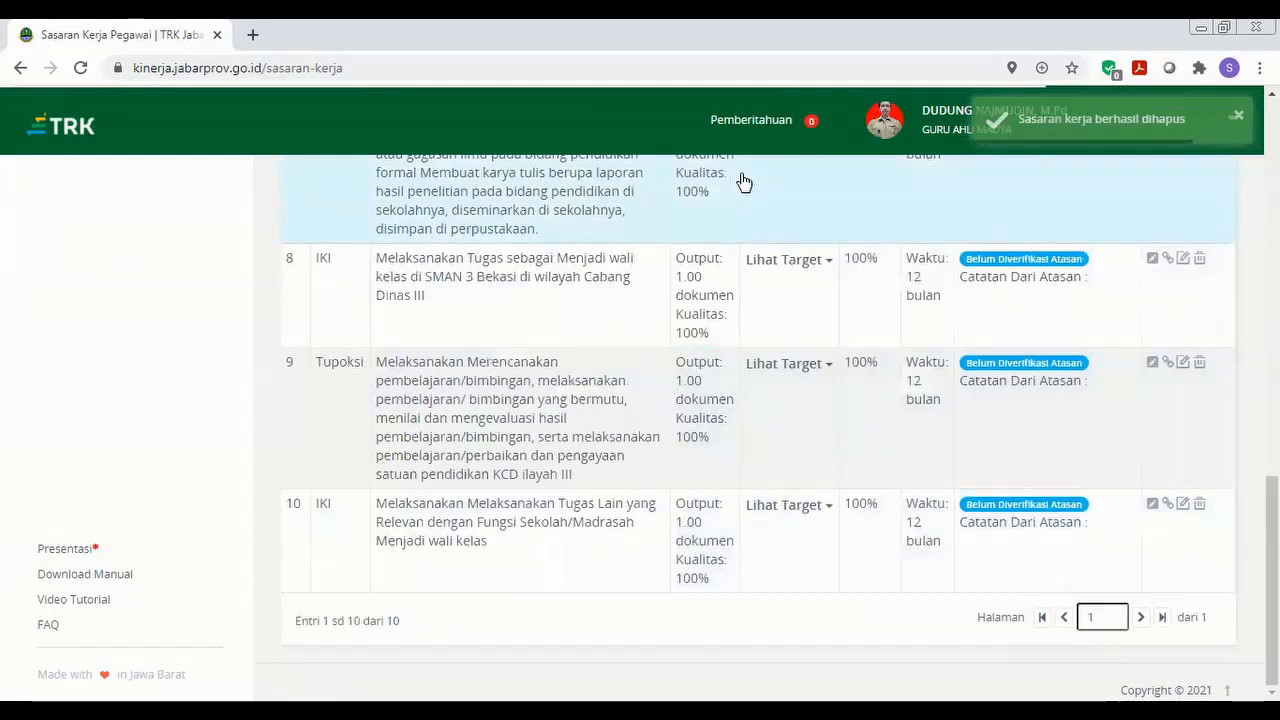
left_click(1199, 506)
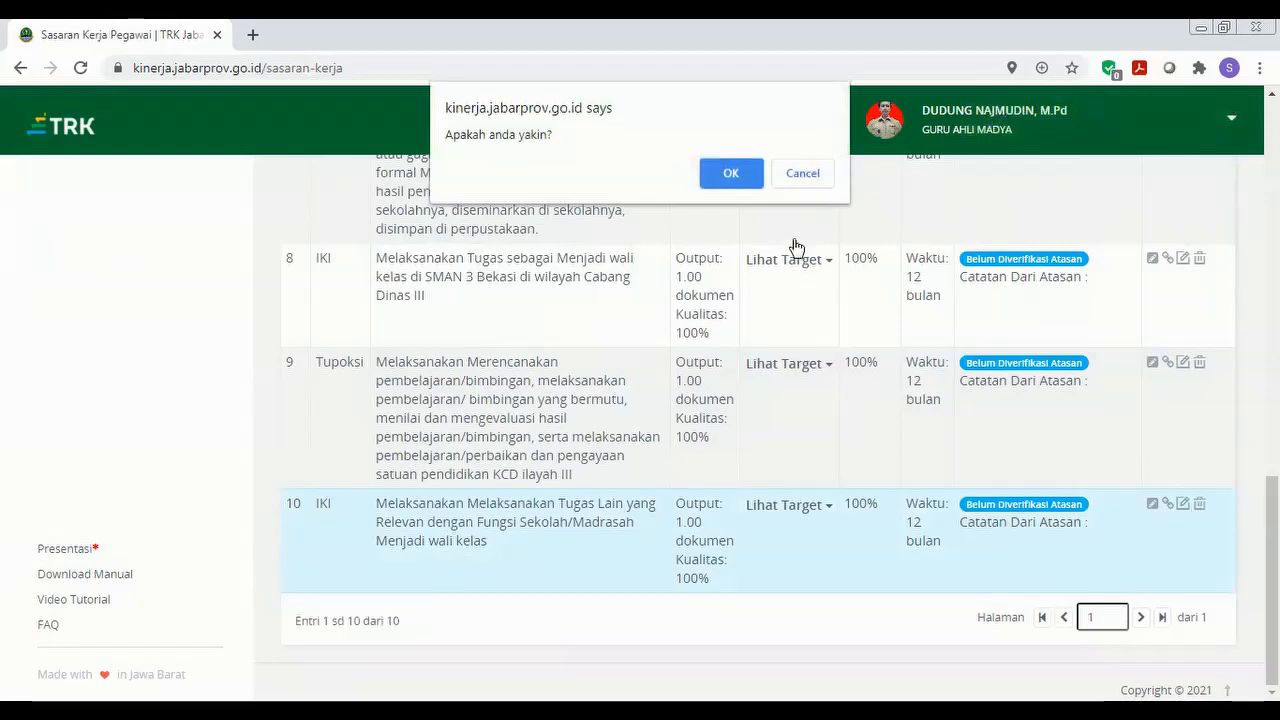
left_click(729, 172)
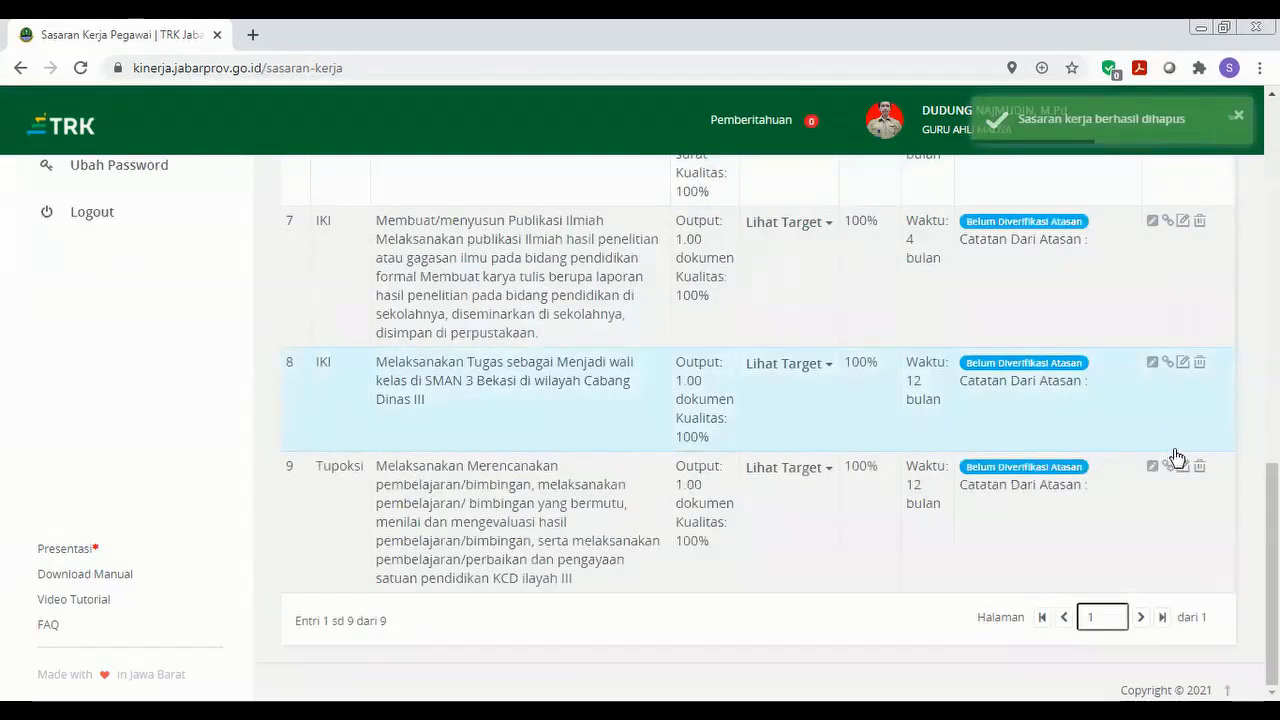
left_click(1199, 468)
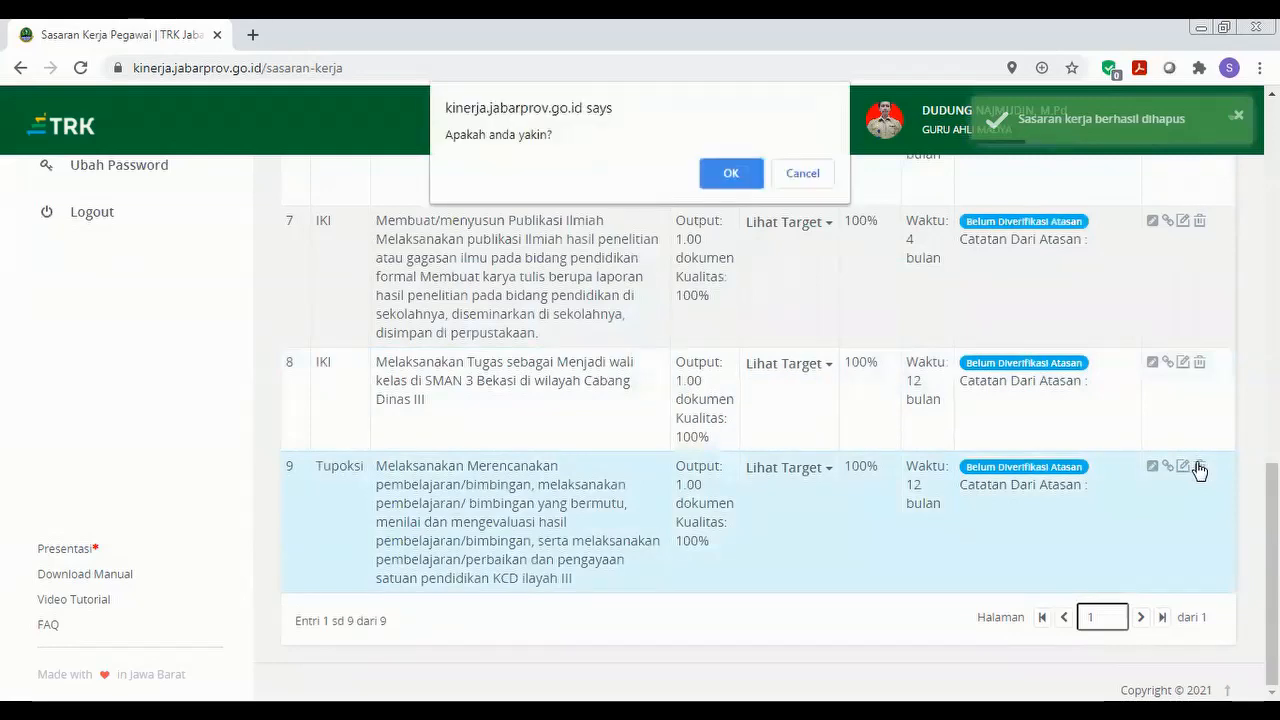
left_click(744, 181)
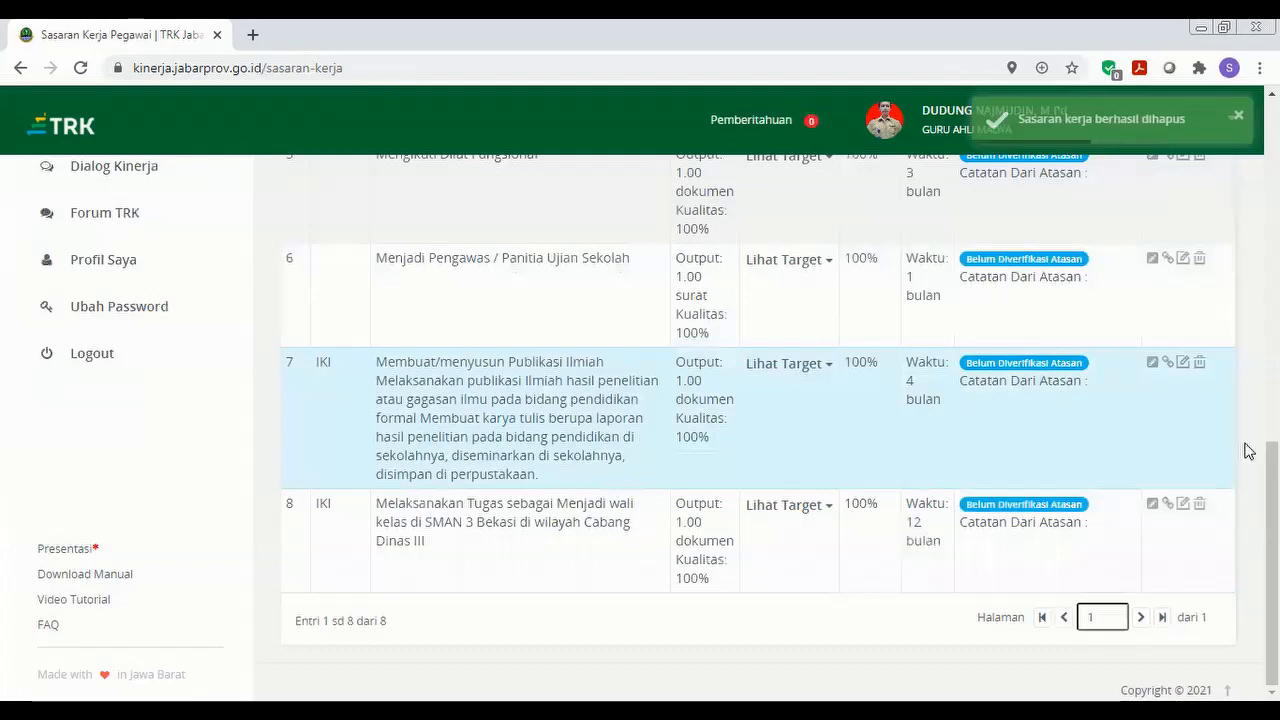
scroll(760, 430, "up", 4)
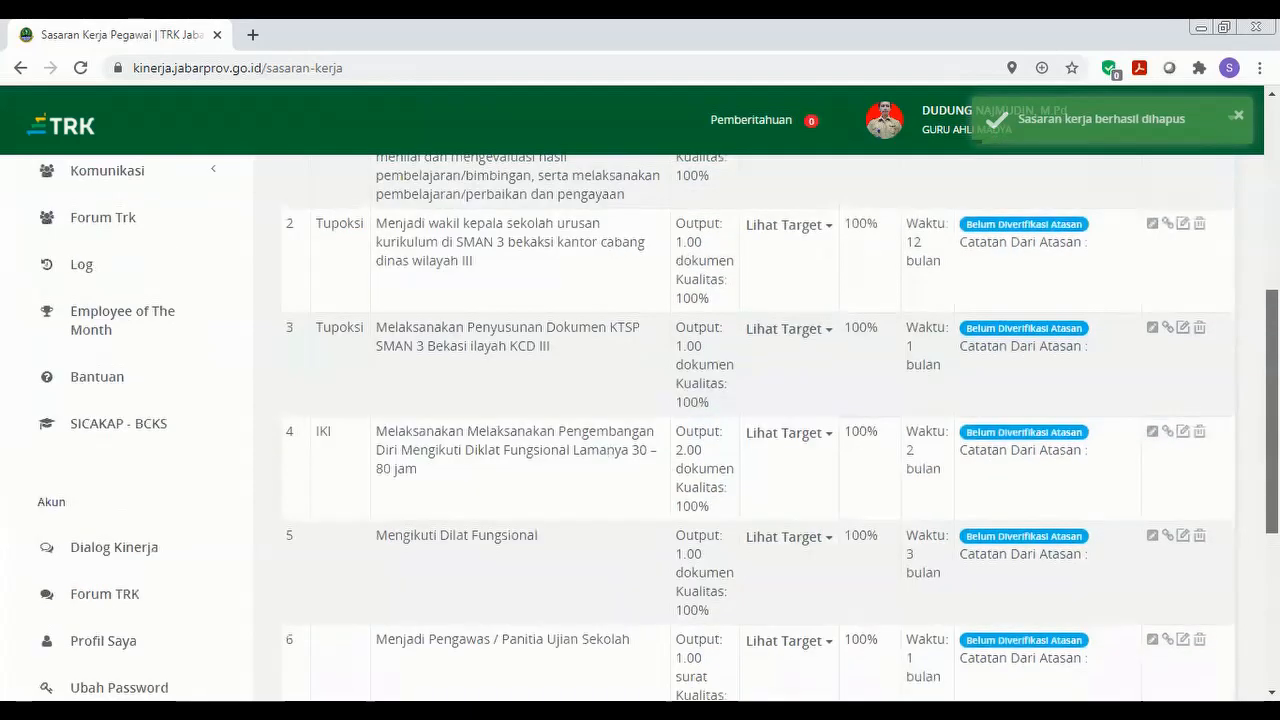
scroll(760, 430, "up", 4)
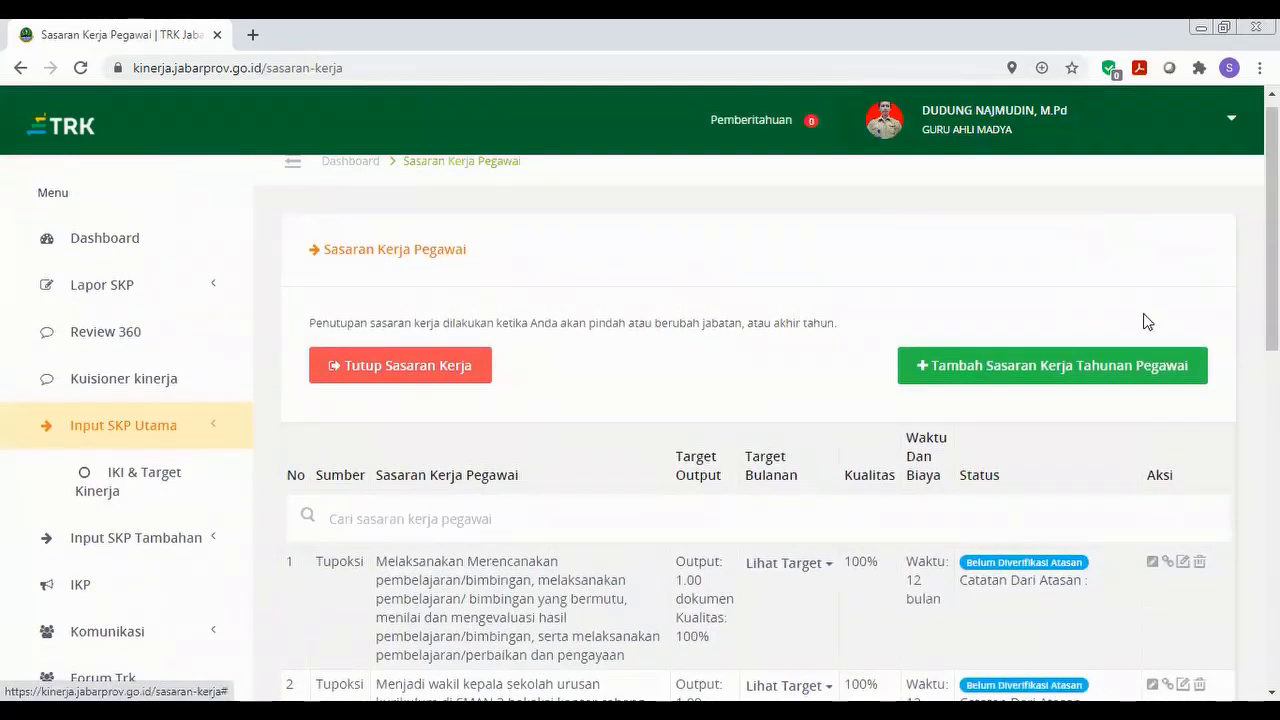
Start a new 2020 target with Sumber Tupoksi and the 'Merencanakan pembelajaran/bimbingan…' Butir.
left_click(1110, 371)
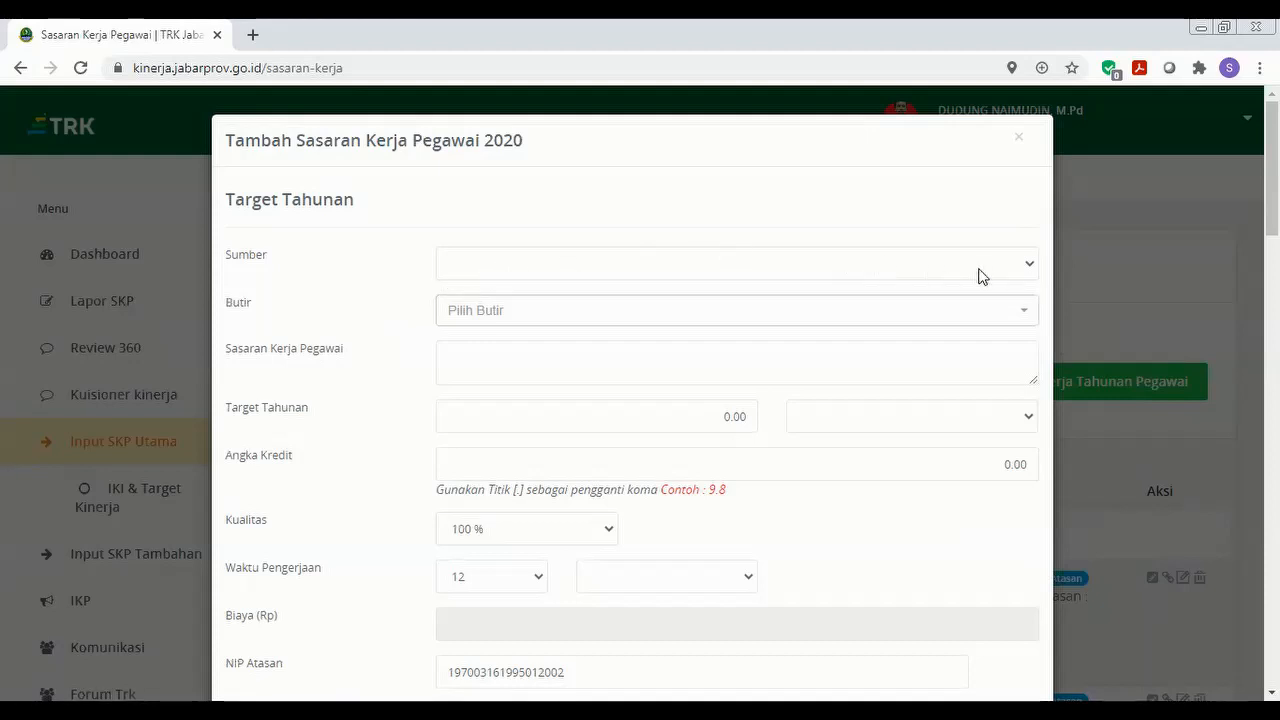
left_click(1014, 270)
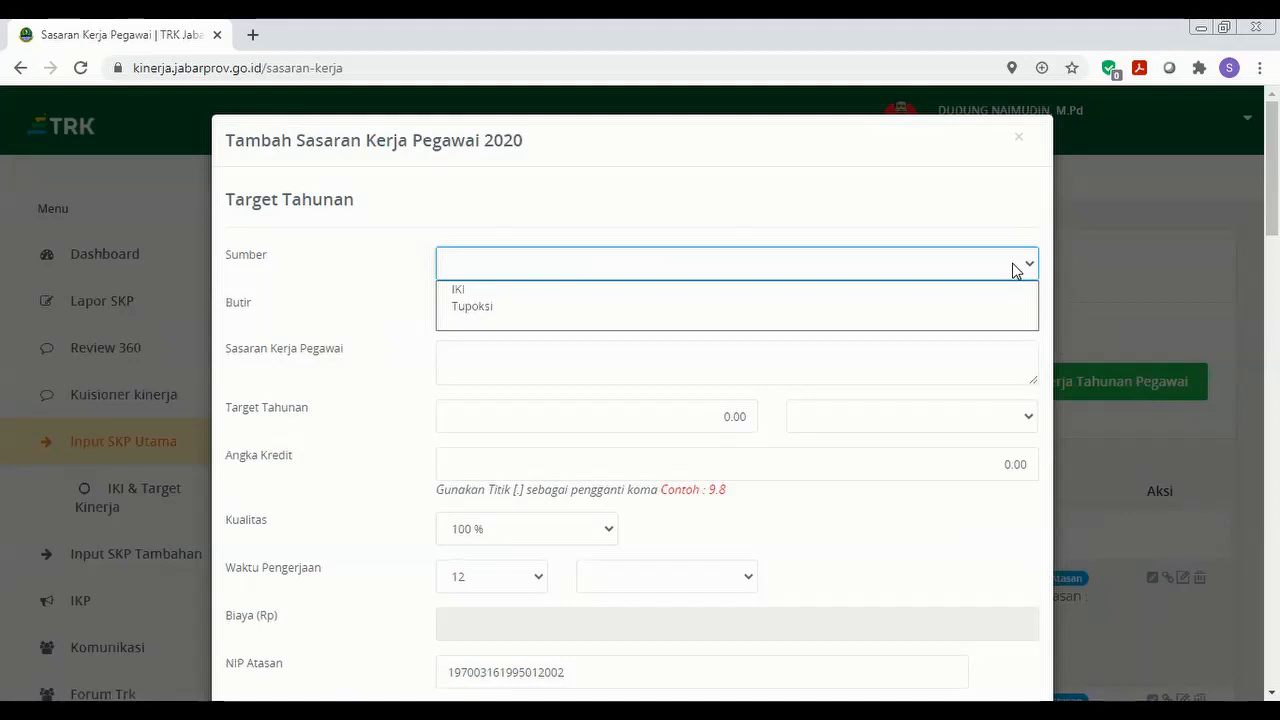
left_click(962, 308)
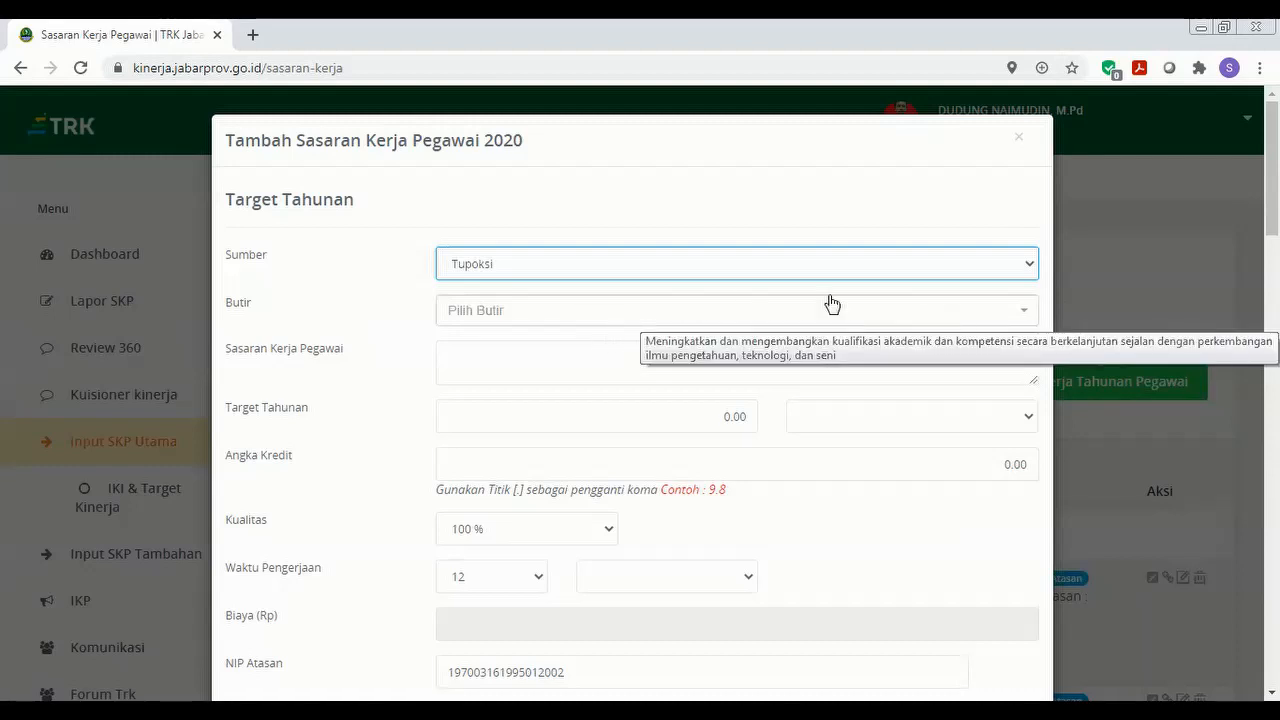
left_click(929, 313)
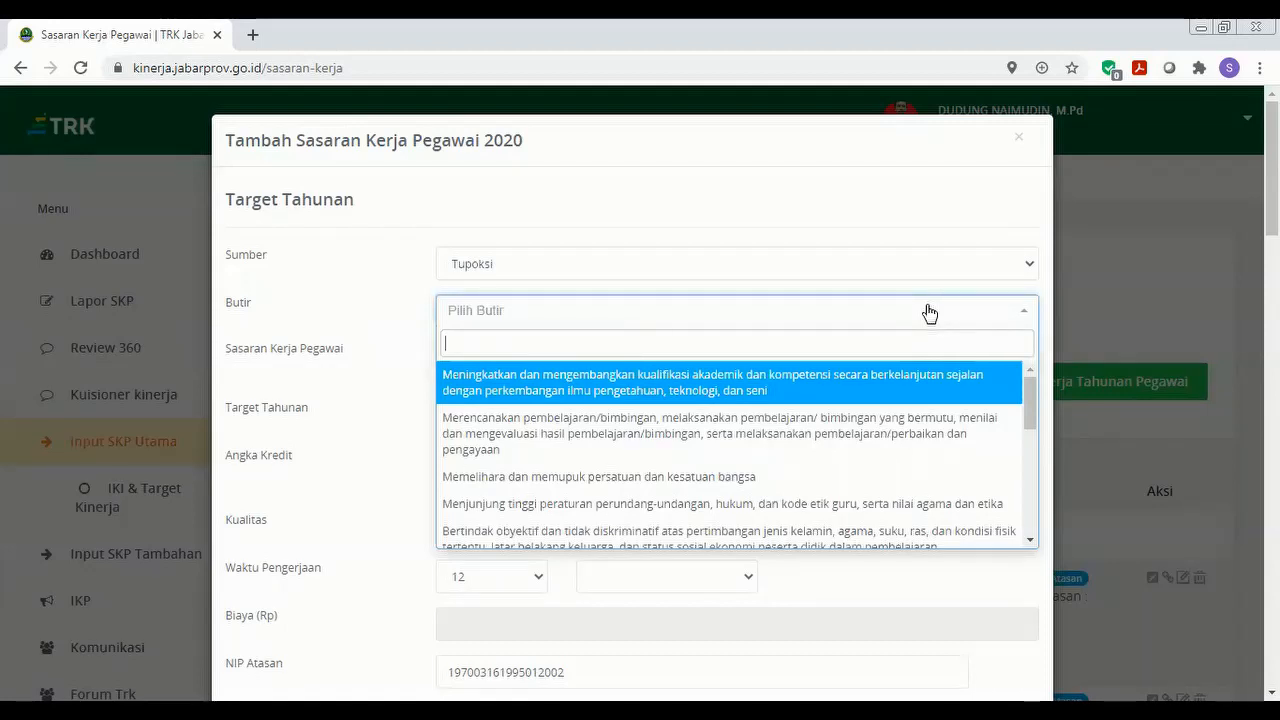
left_click(829, 418)
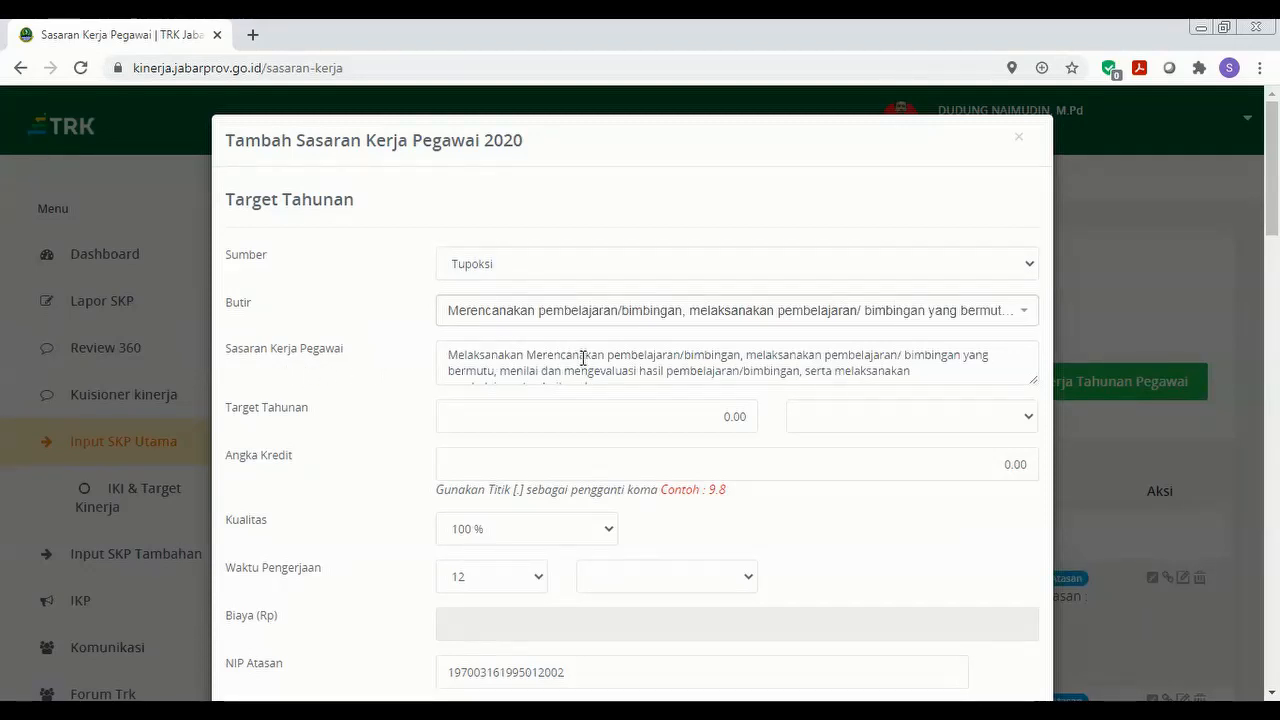
Append 'pada satuan pendidikan di KCD III' to the end of the Sasaran text.
left_click(919, 369)
key("Down")
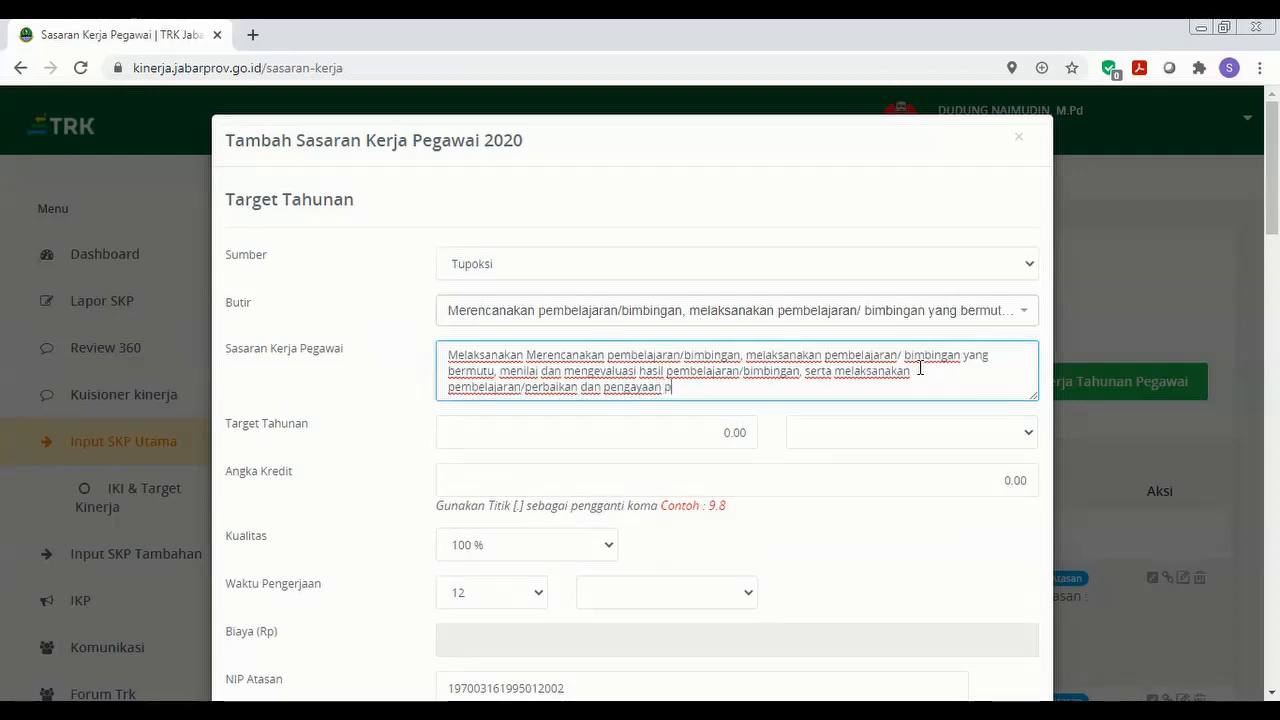
type("pada satuan pendidikan di KCD")
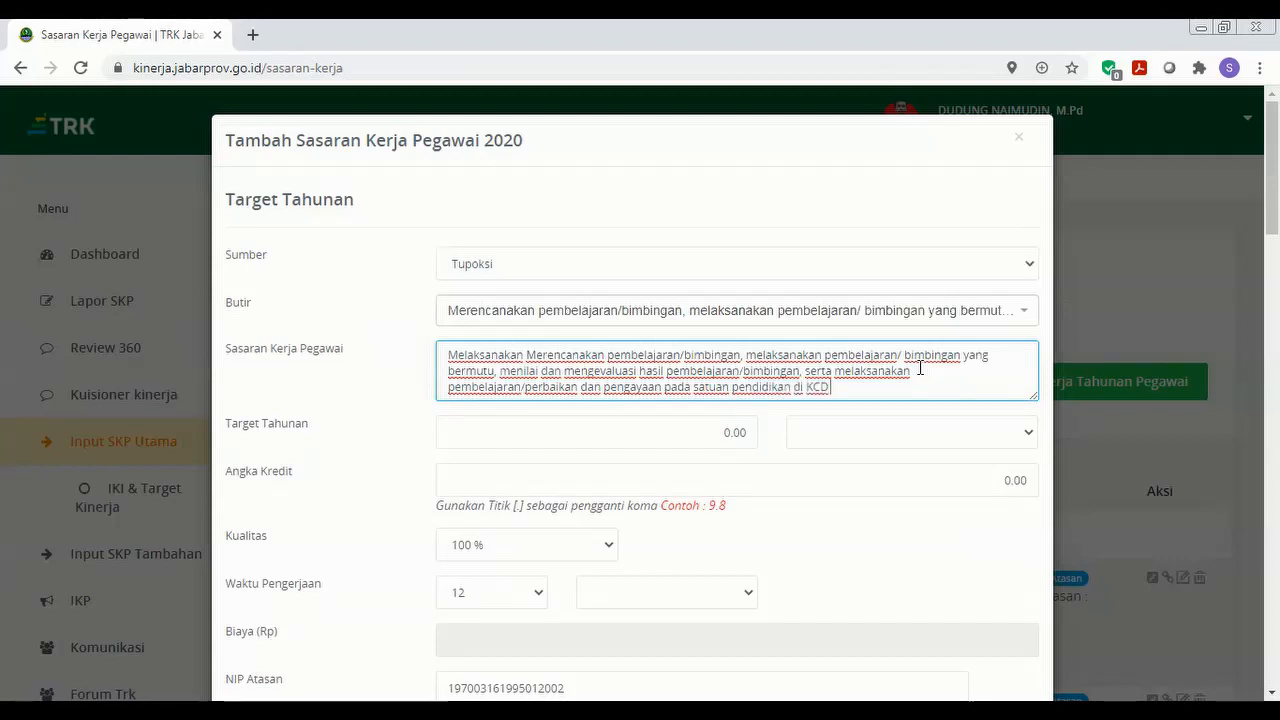
type(" III")
Set Target Tahunan to 1.00 dokumen, enter the credit value, and set duration to 12 bulan.
left_click(726, 436)
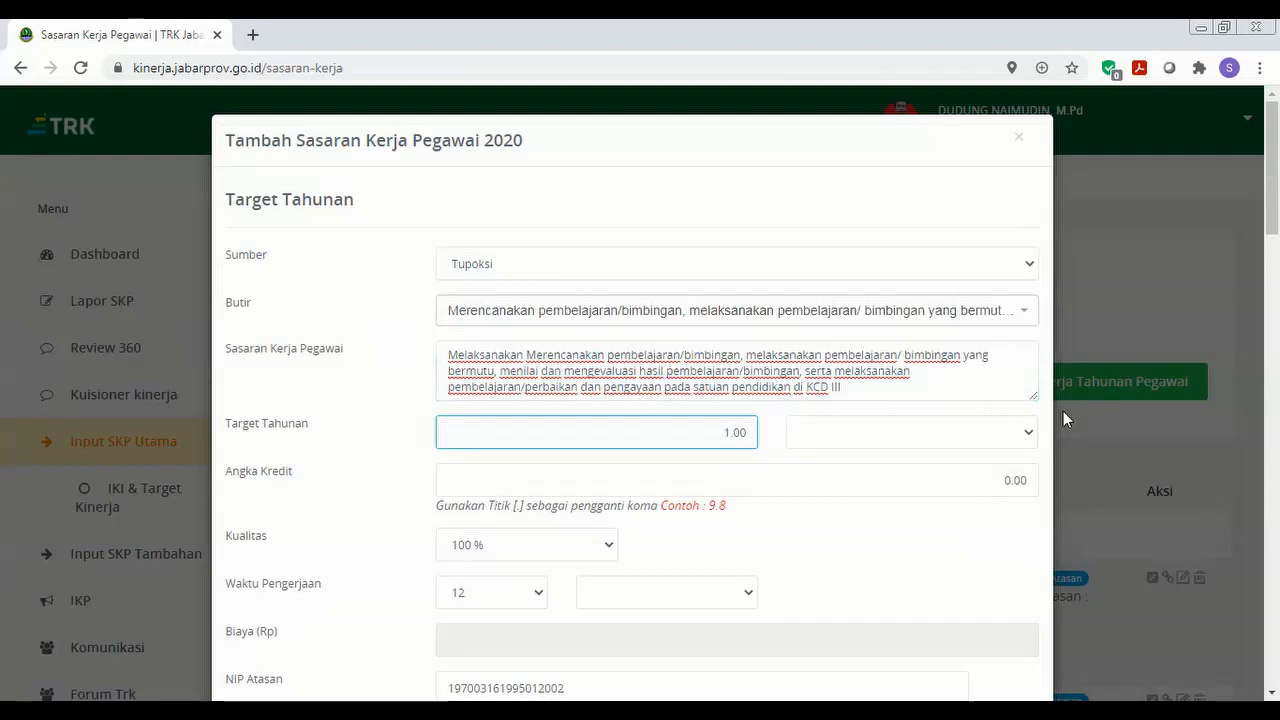
left_click(1029, 436)
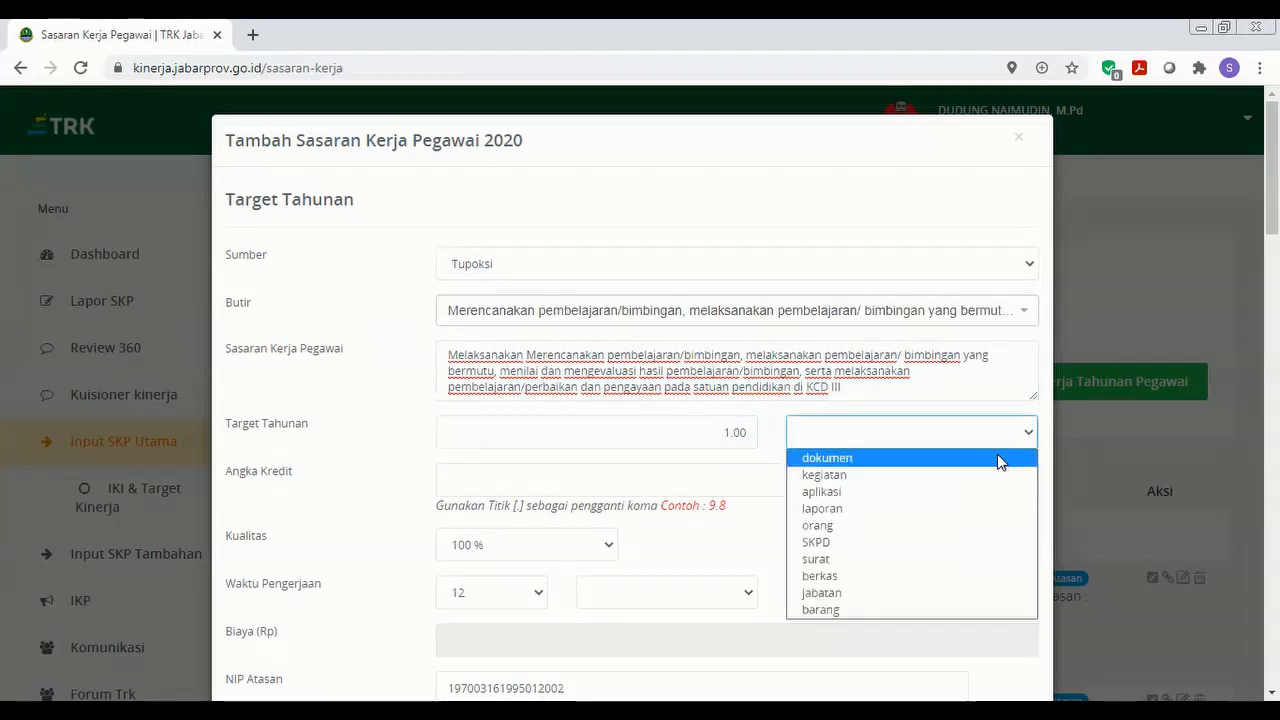
left_click(1000, 459)
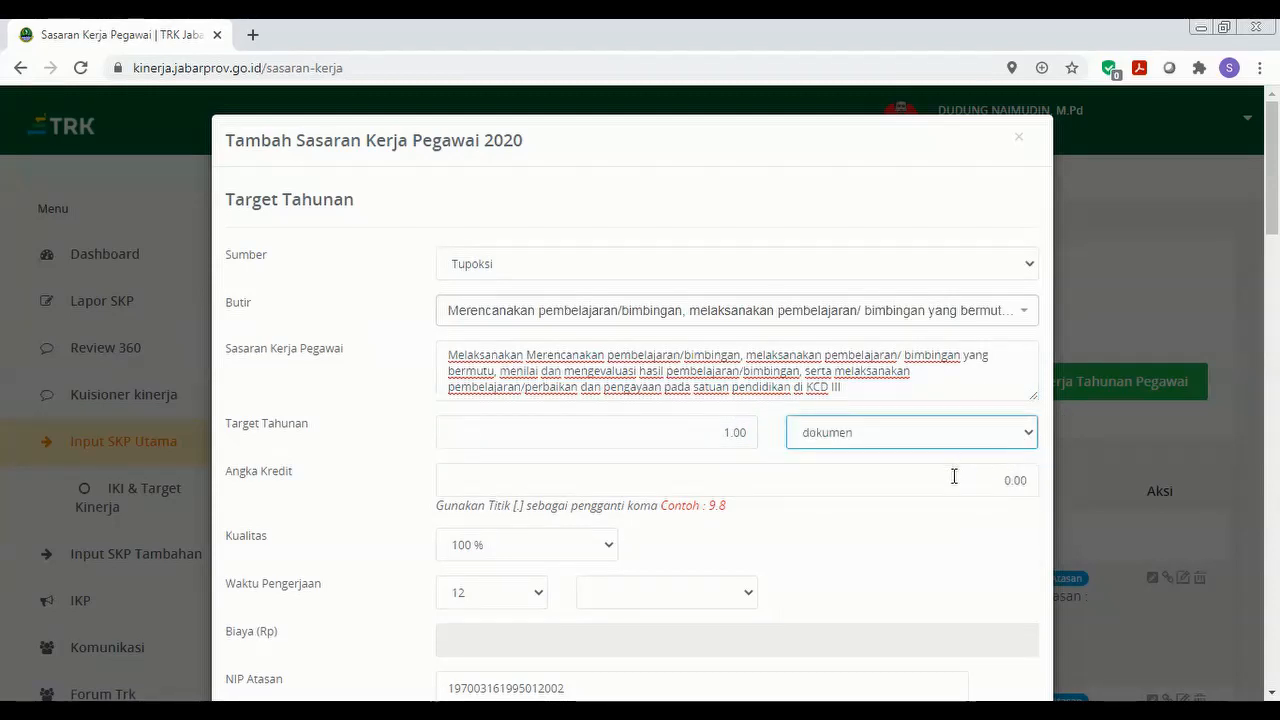
left_click(954, 477)
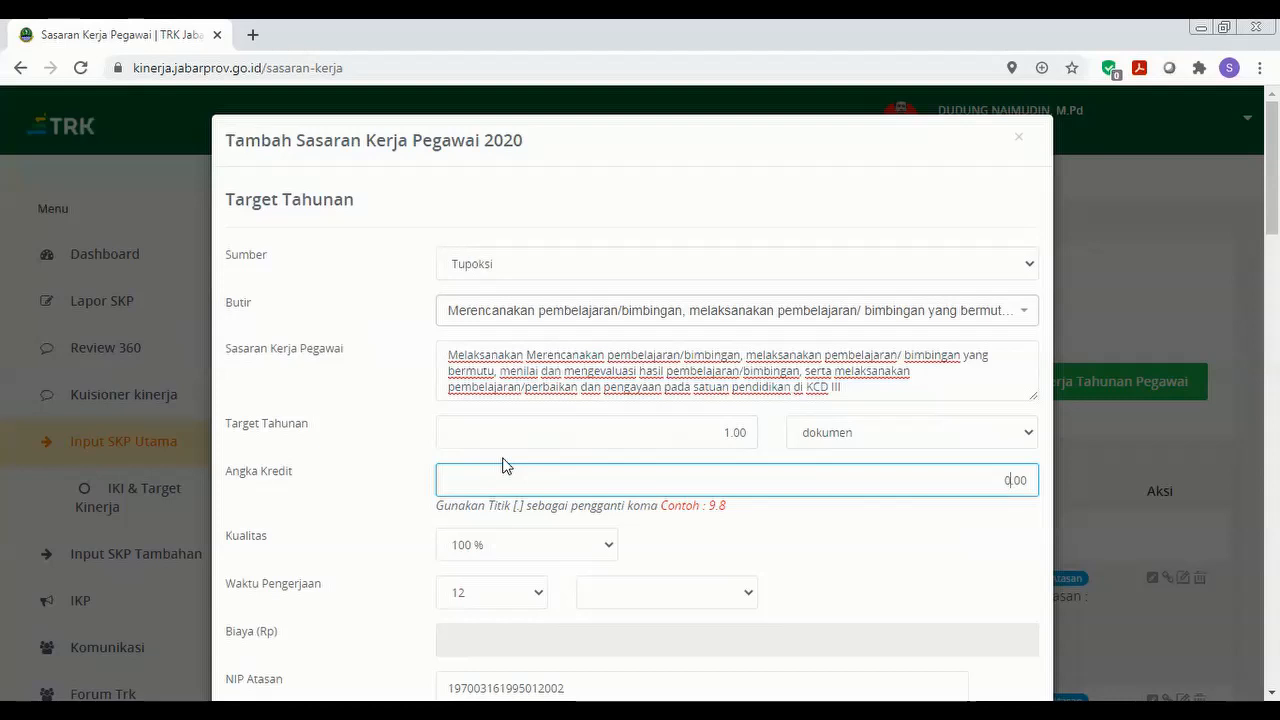
type("25")
type(".75")
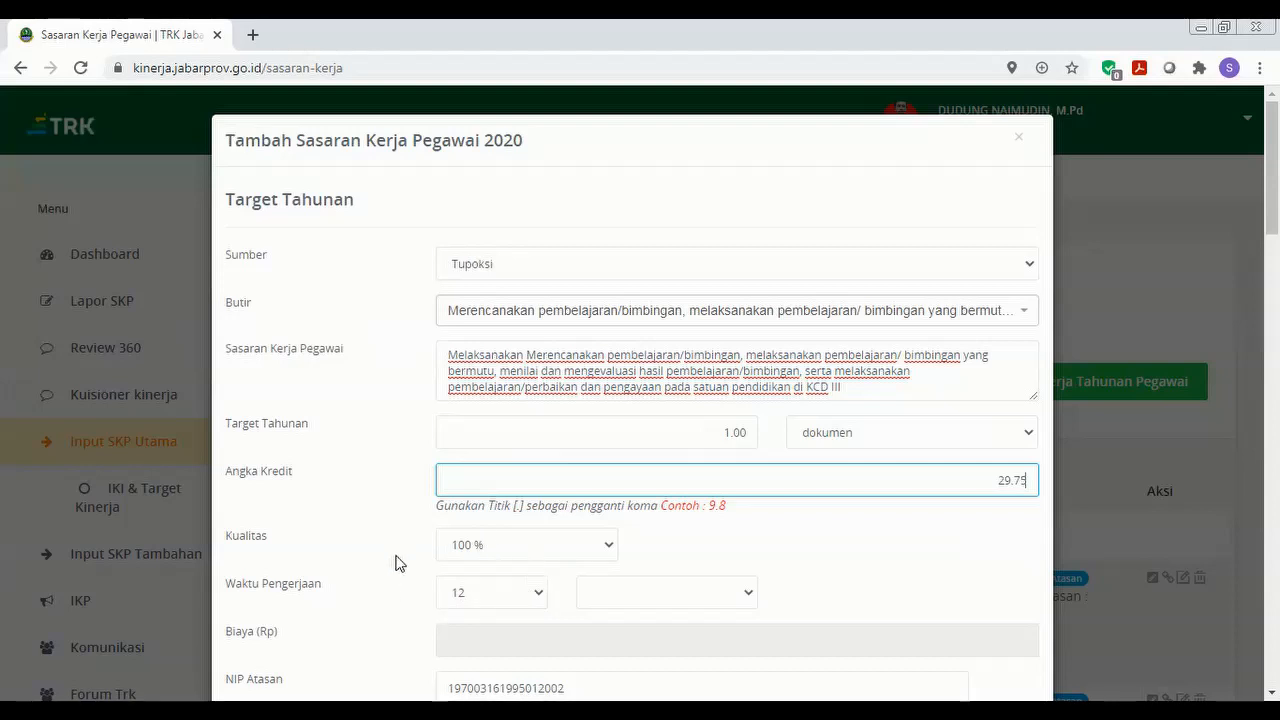
left_click(541, 598)
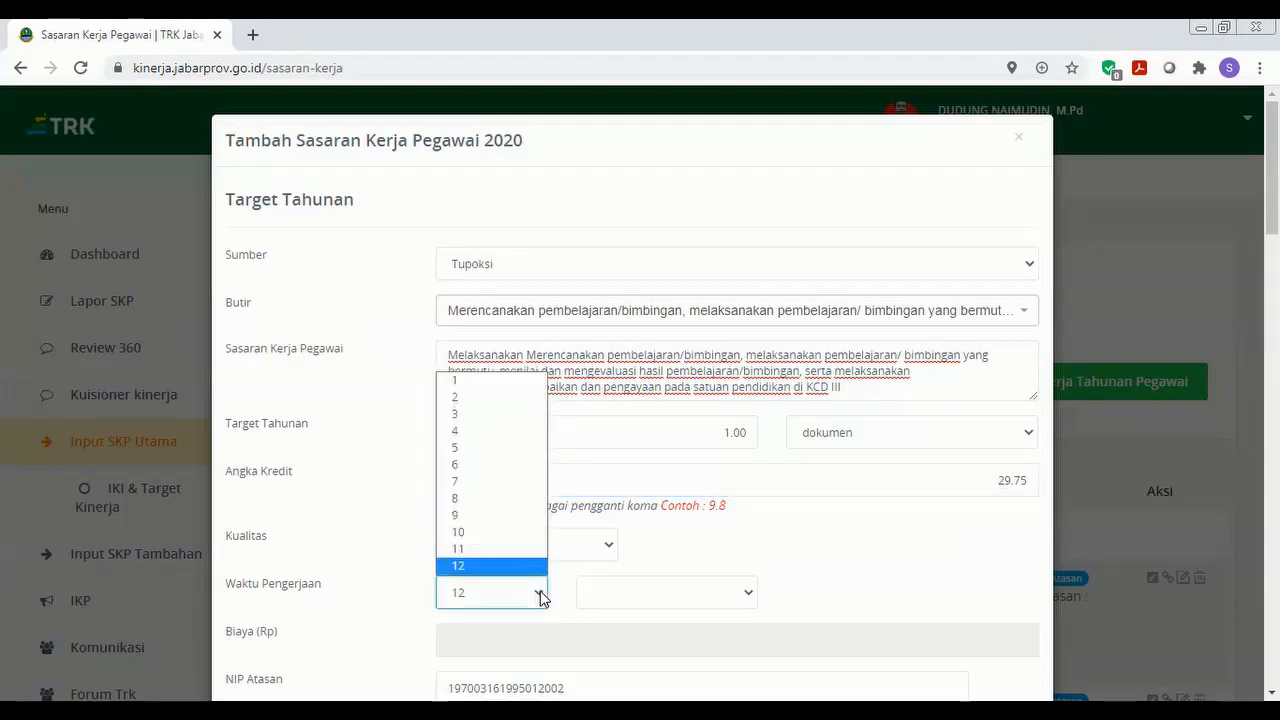
left_click(541, 597)
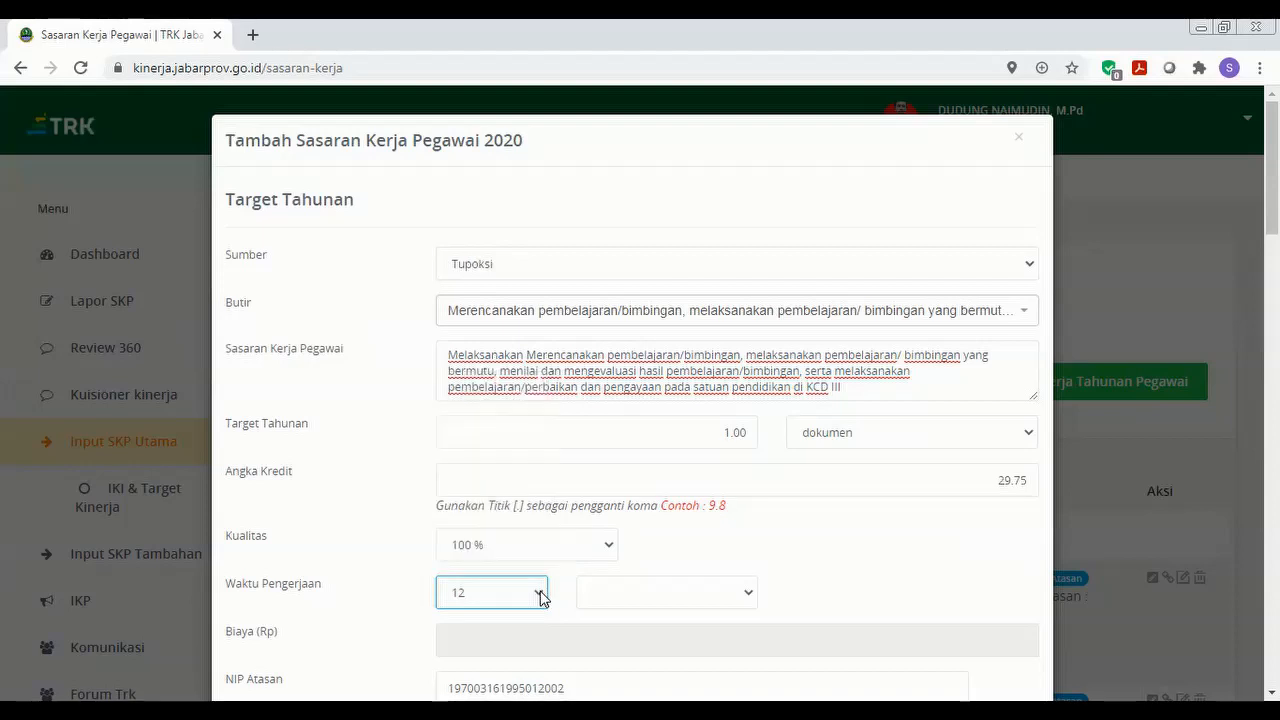
left_click(751, 598)
left_click(728, 619)
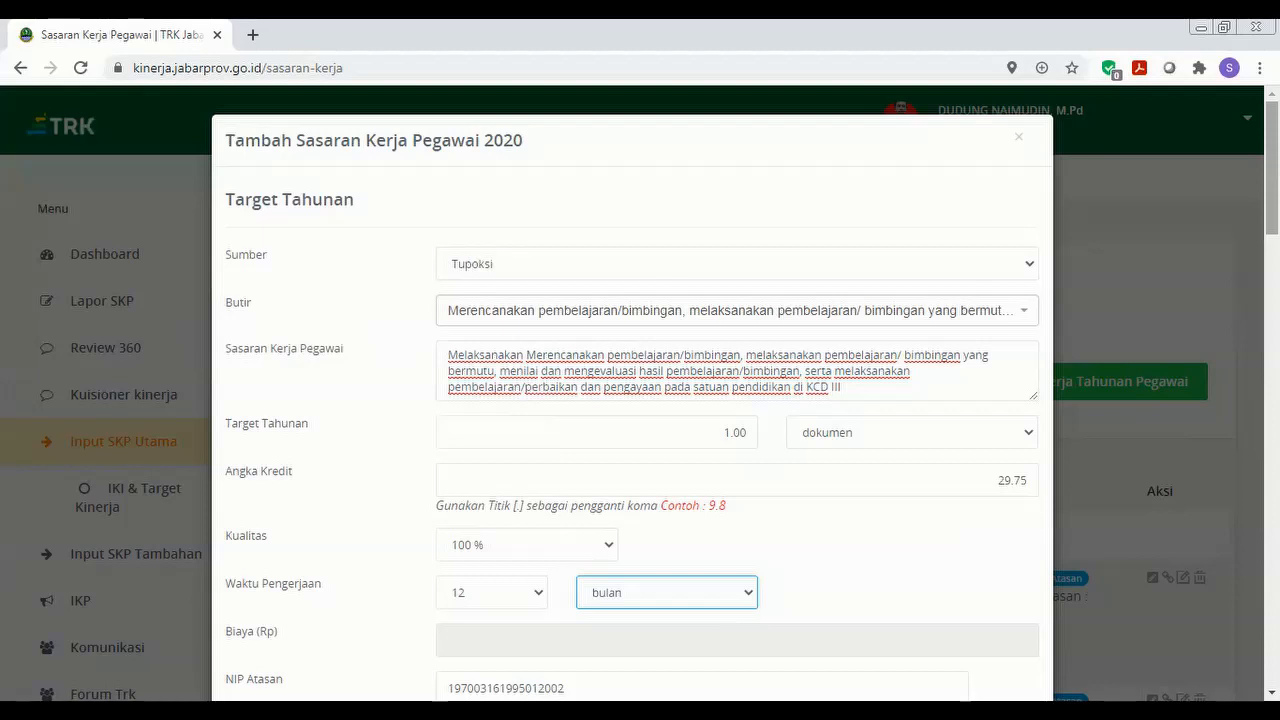
scroll(1271, 170, "down", 3)
scroll(640, 400, "down", 4)
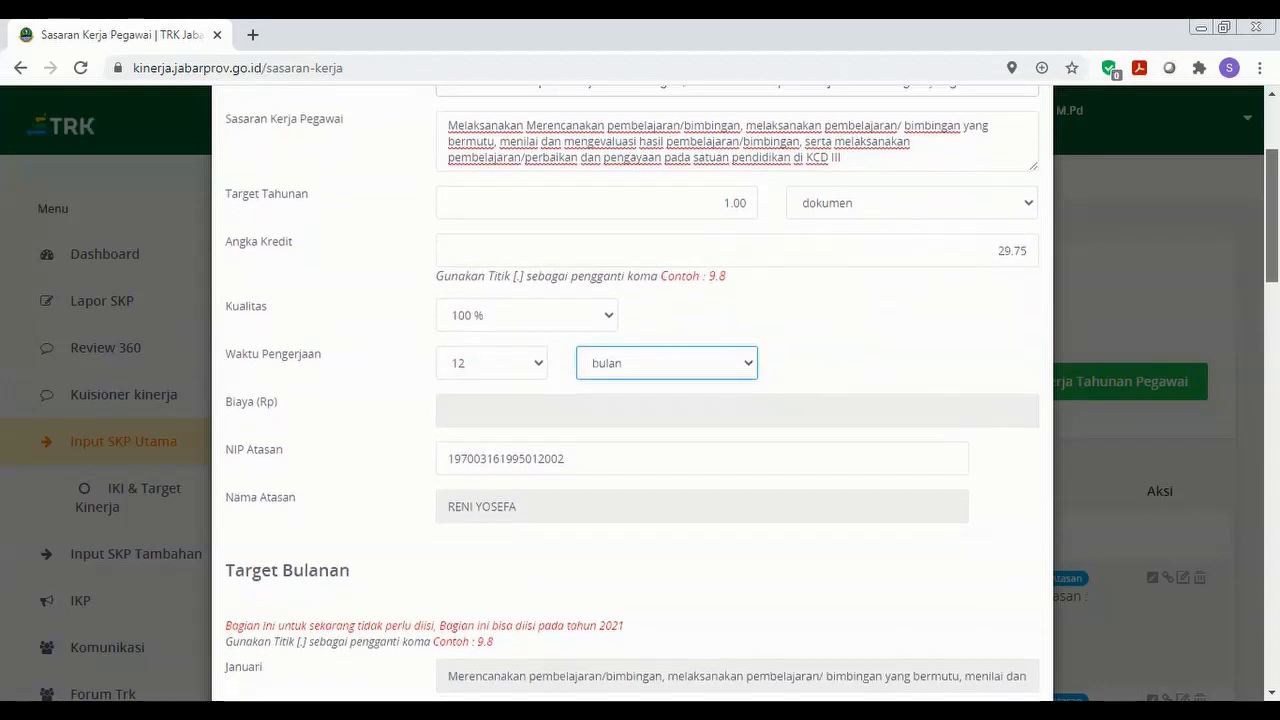
scroll(640, 400, "down", 1)
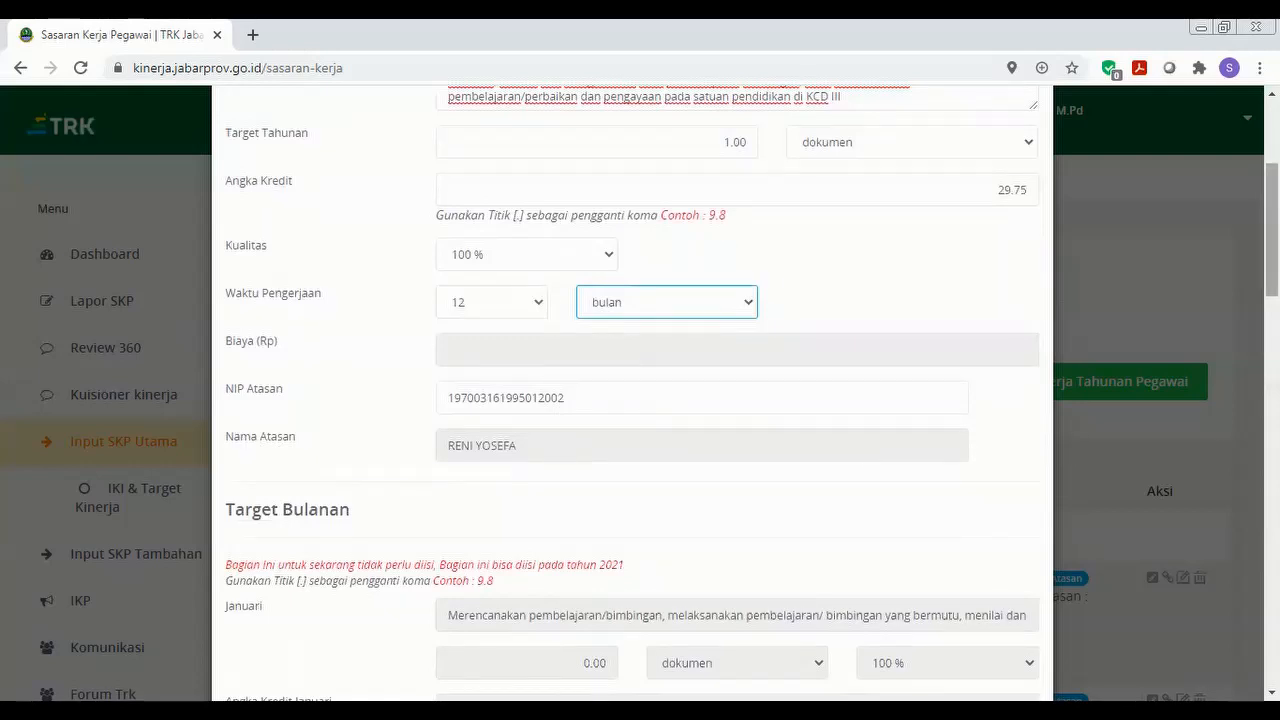
scroll(640, 400, "down", 3)
scroll(640, 400, "down", 7)
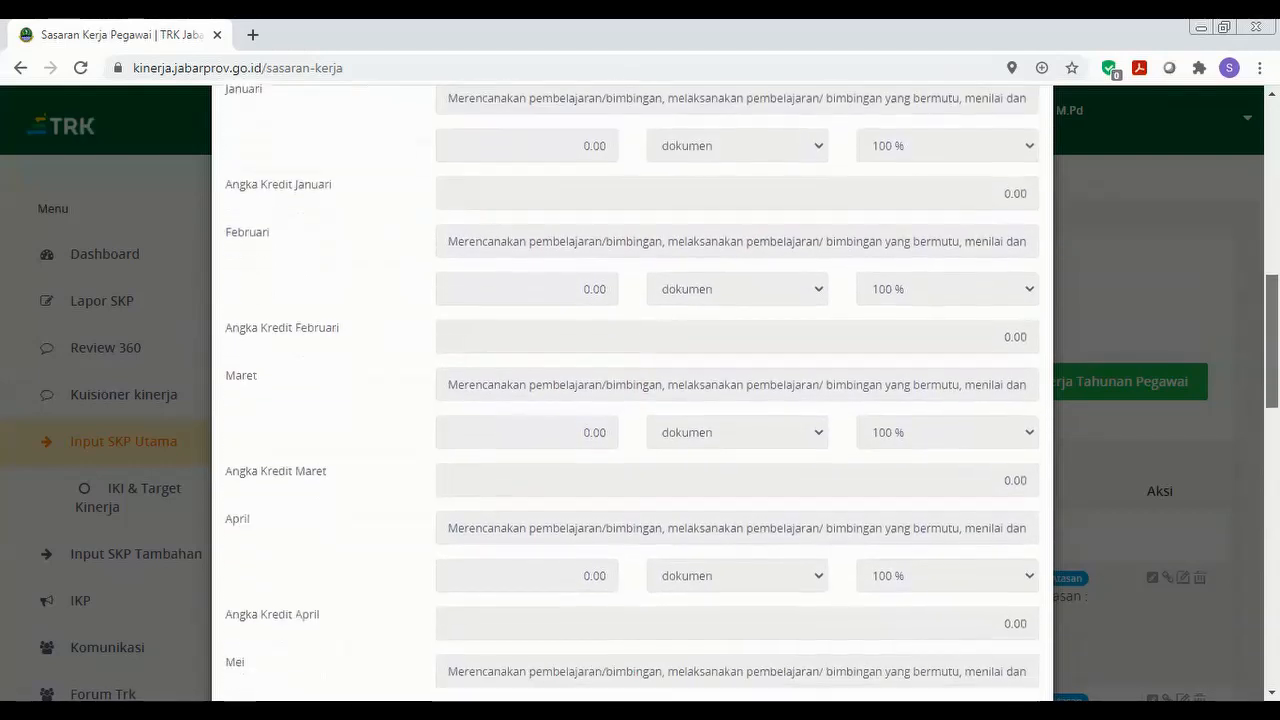
scroll(640, 400, "down", 6)
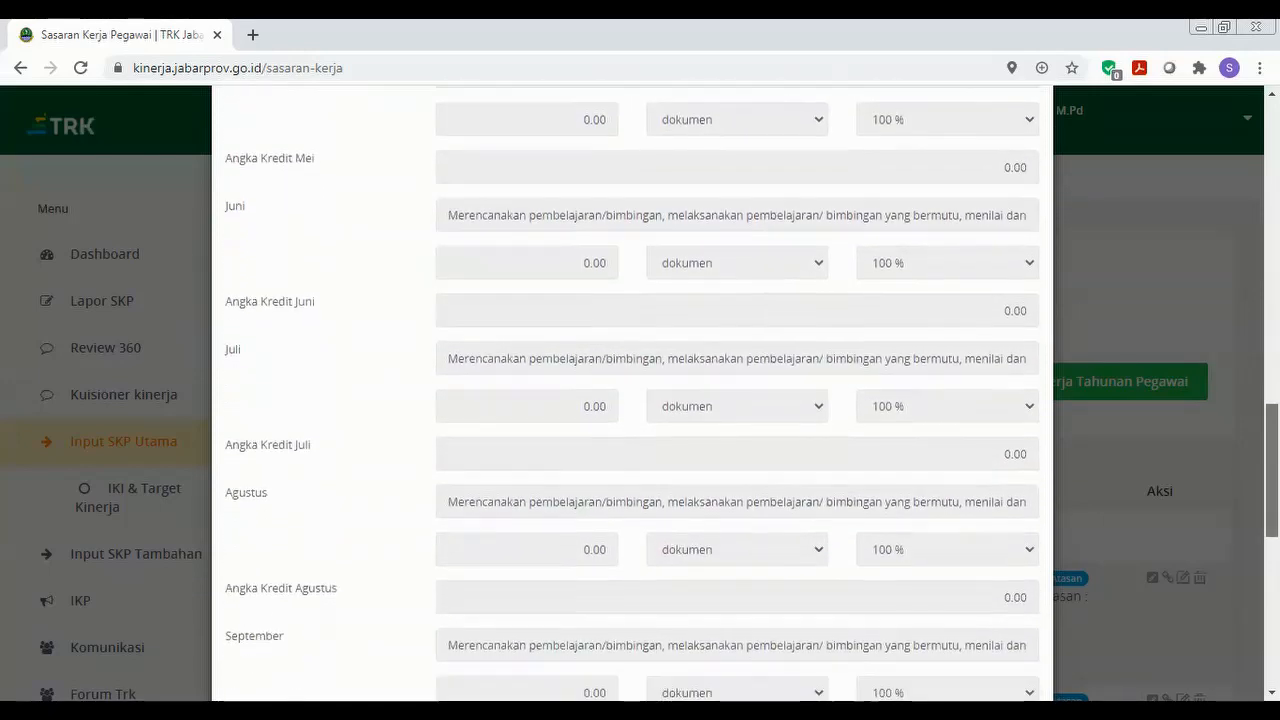
scroll(640, 400, "down", 2)
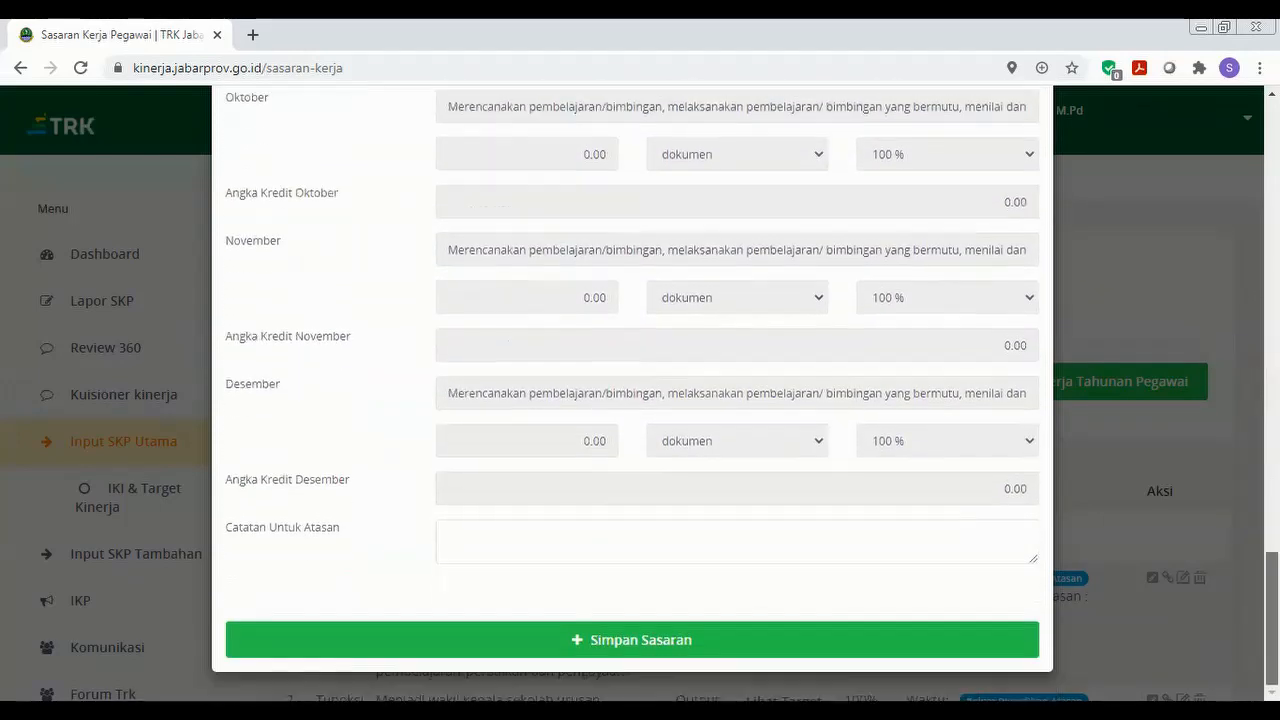
left_click_drag(1271, 661, 1231, 332)
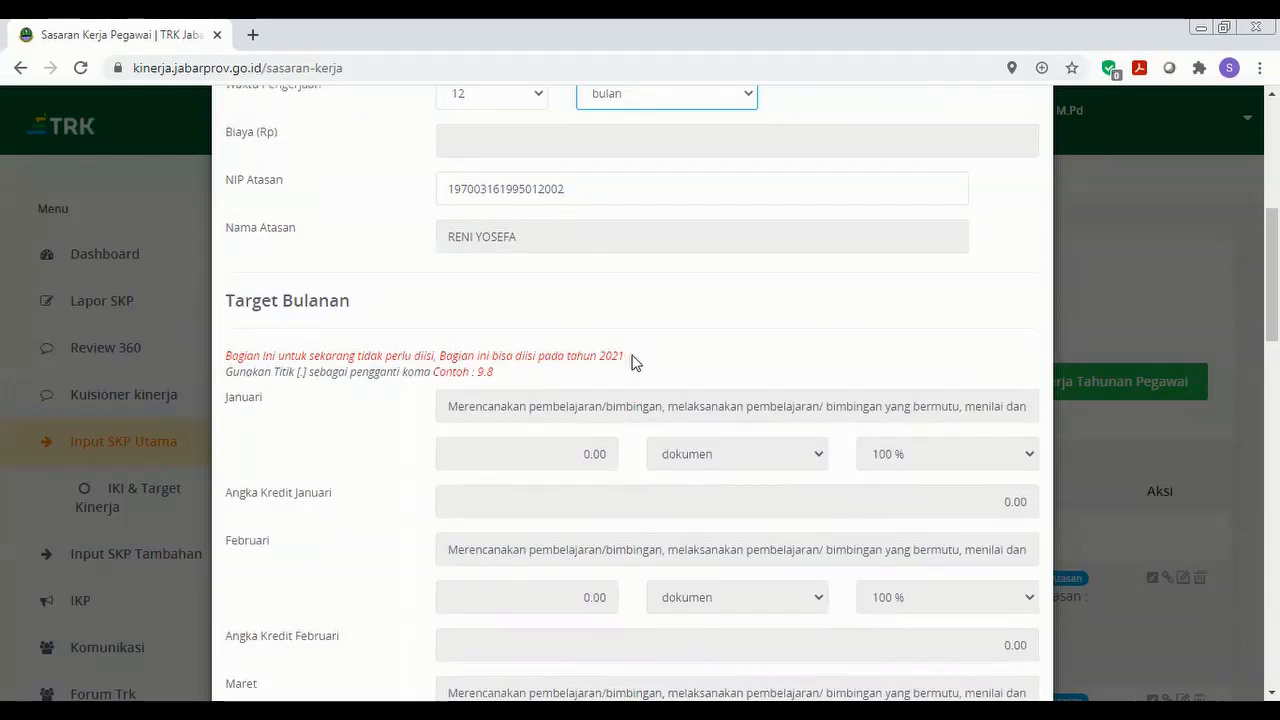
left_click_drag(1272, 285, 1272, 627)
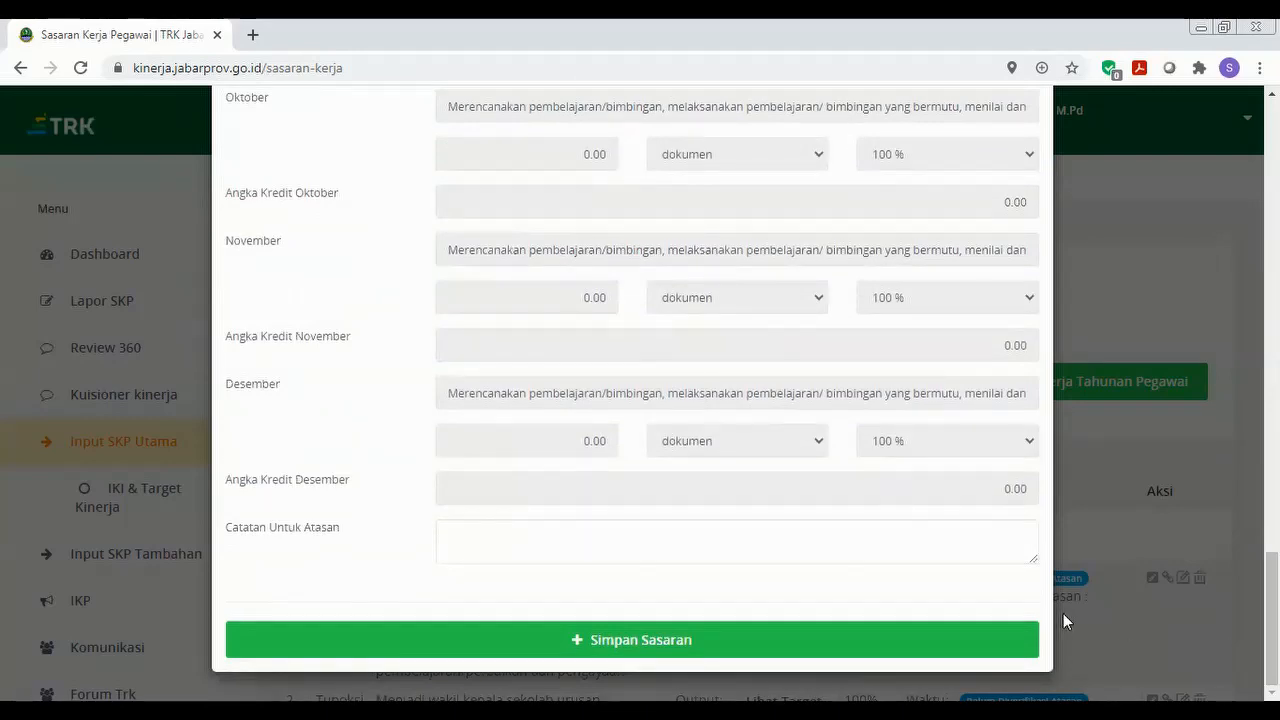
left_click(847, 638)
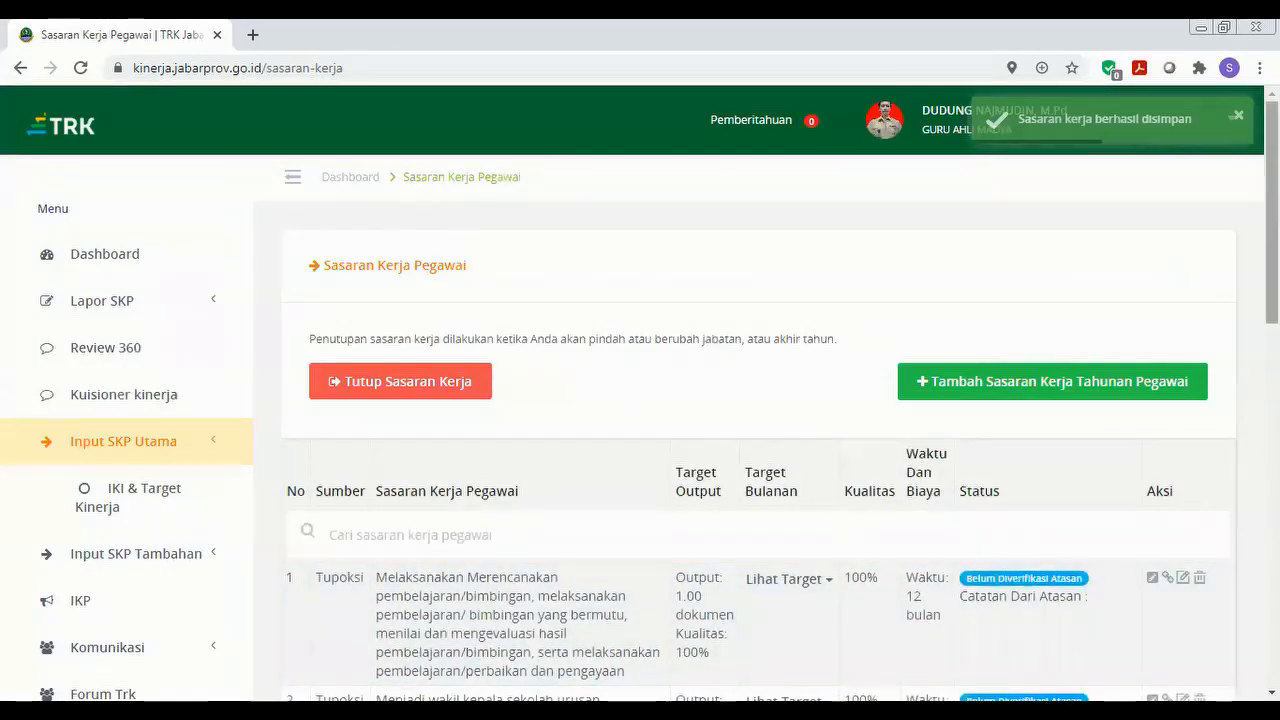
Check the new ninth row in the list, then open a fresh Tambah Sasaran form.
scroll(1271, 262, "down", 3)
scroll(853, 487, "down", 8)
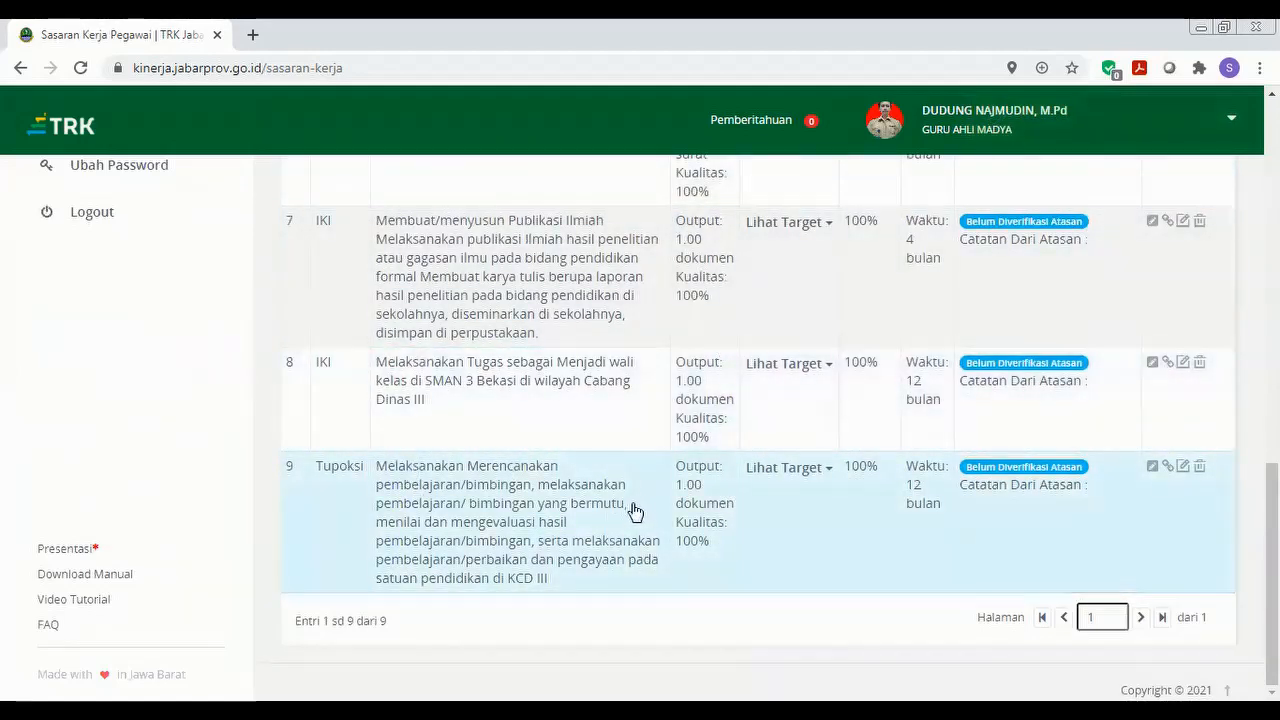
left_click_drag(1272, 575, 1272, 213)
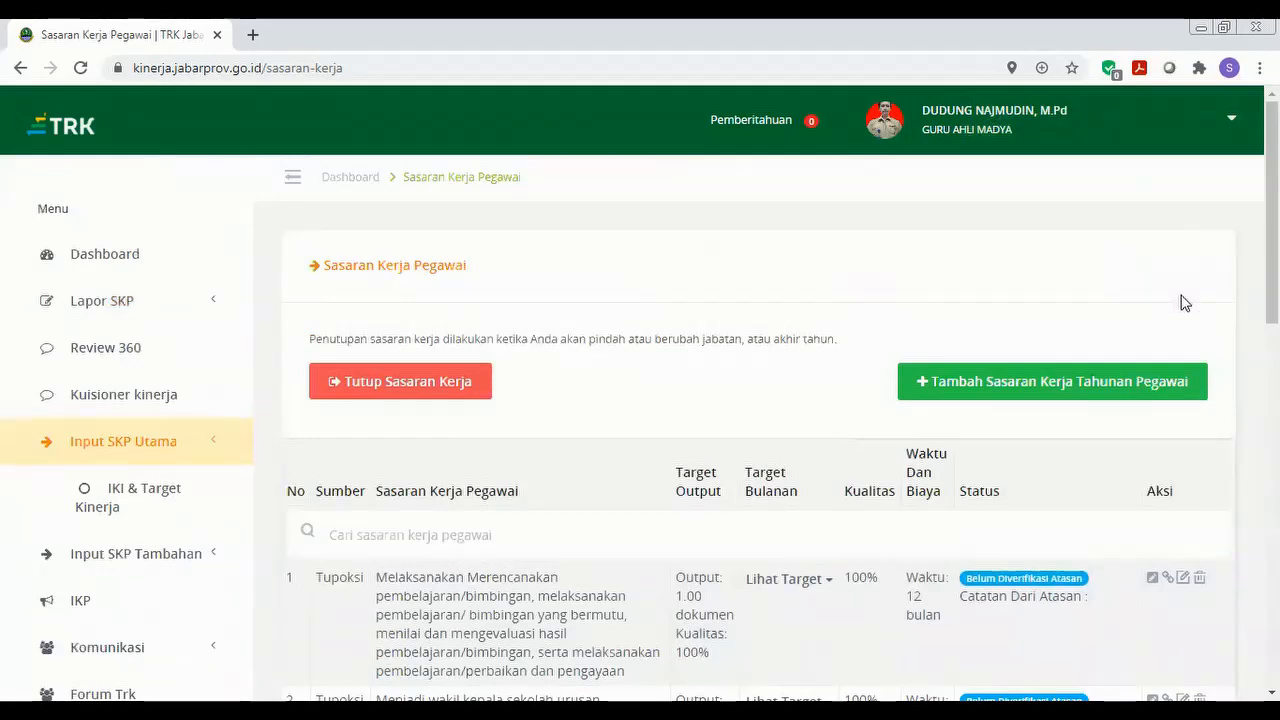
left_click(1141, 384)
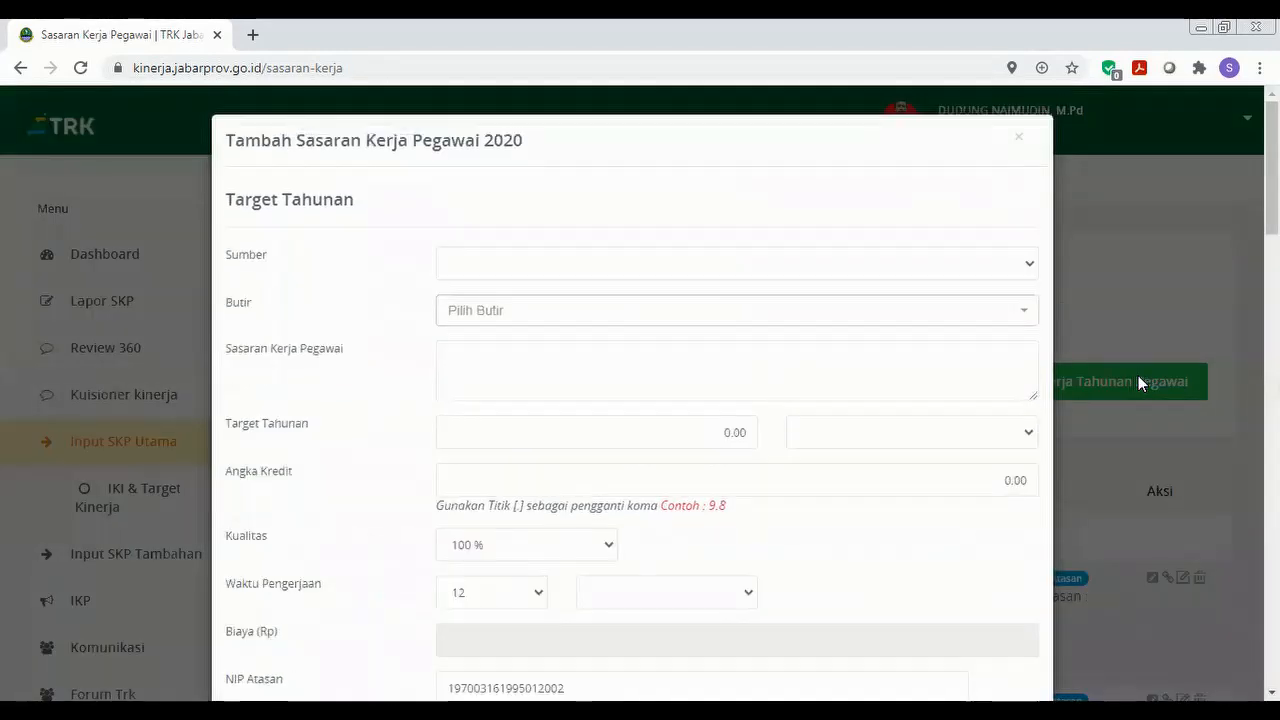
Set Sumber to IKI and choose 'Menjadi wali kelas' as the Butir.
left_click(1031, 270)
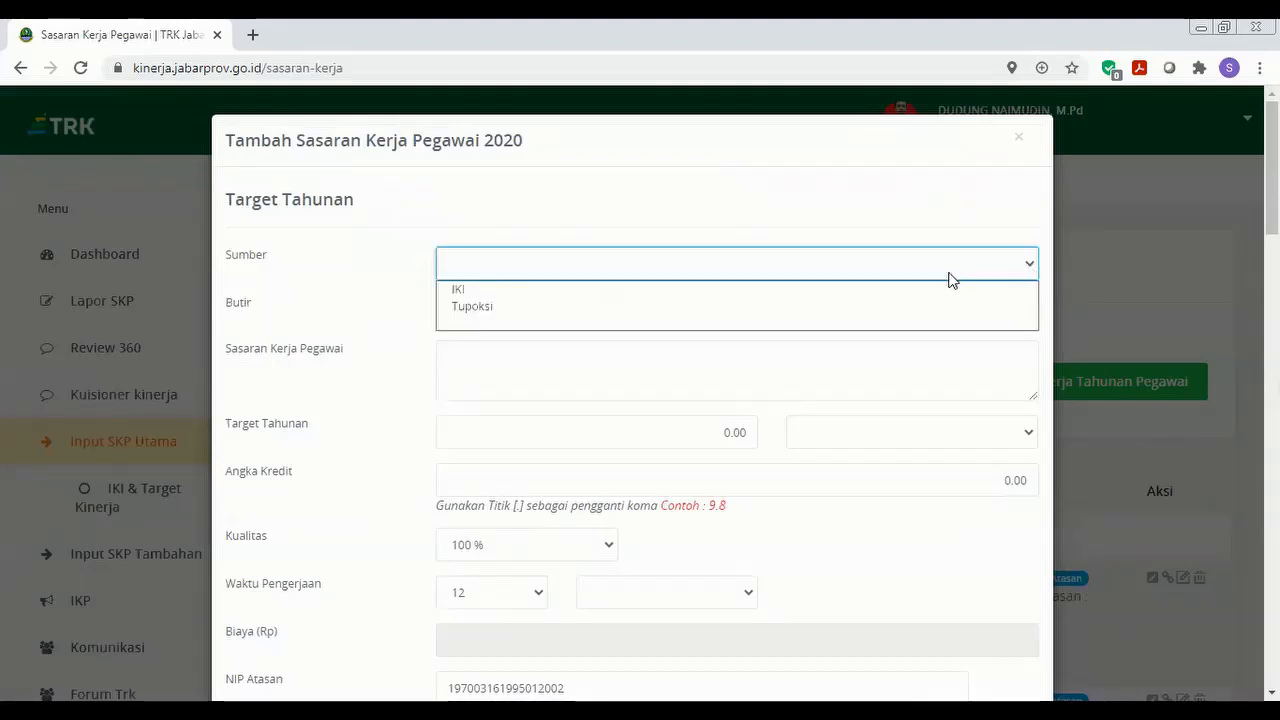
left_click(929, 290)
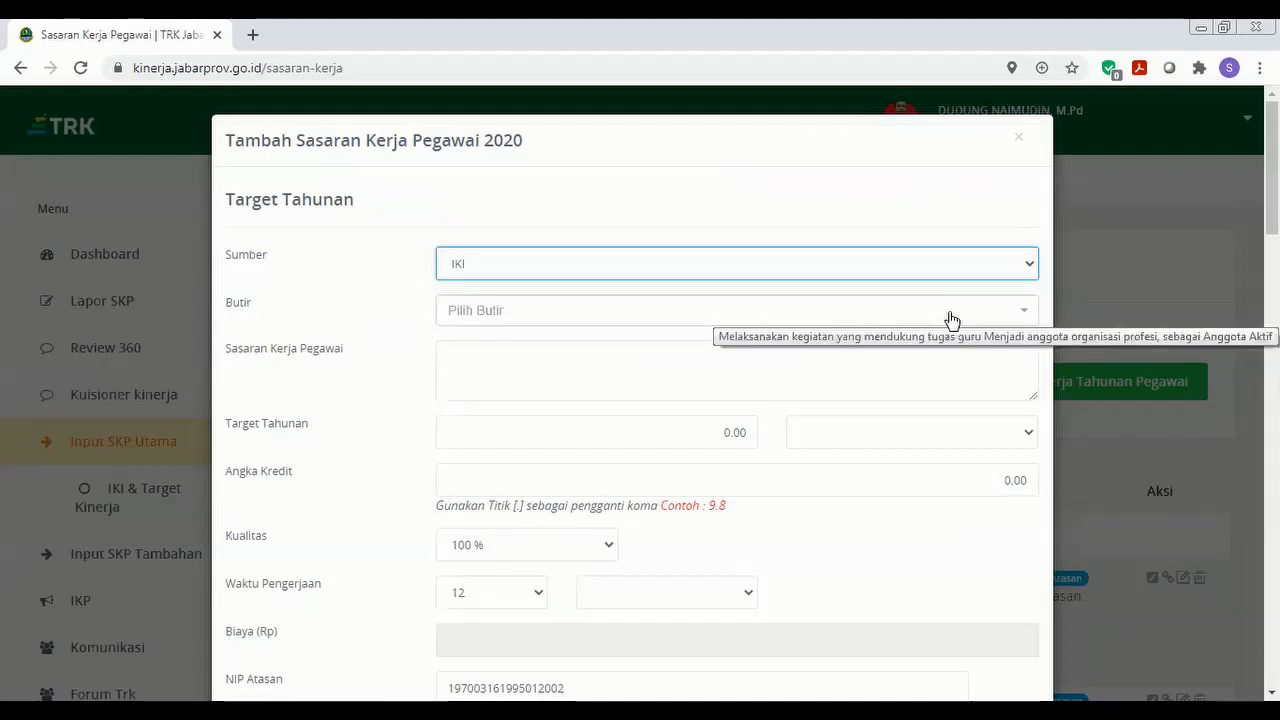
left_click(951, 317)
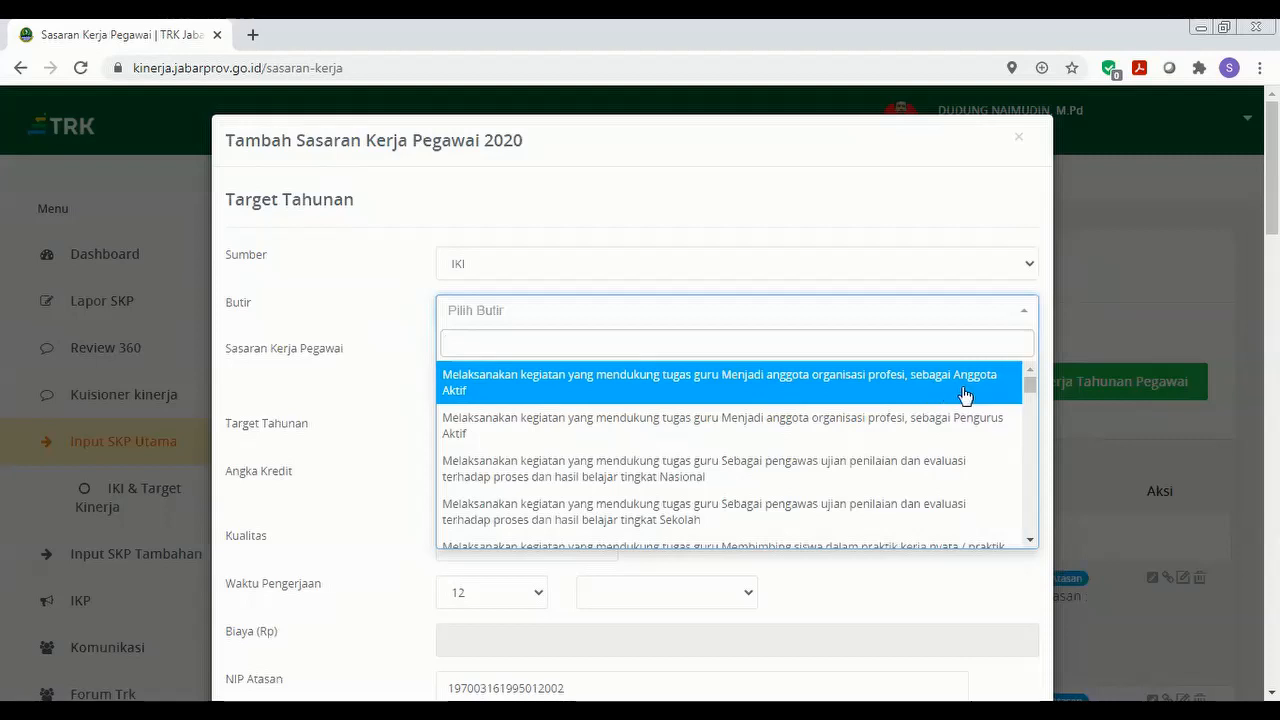
left_click_drag(1027, 382, 1031, 487)
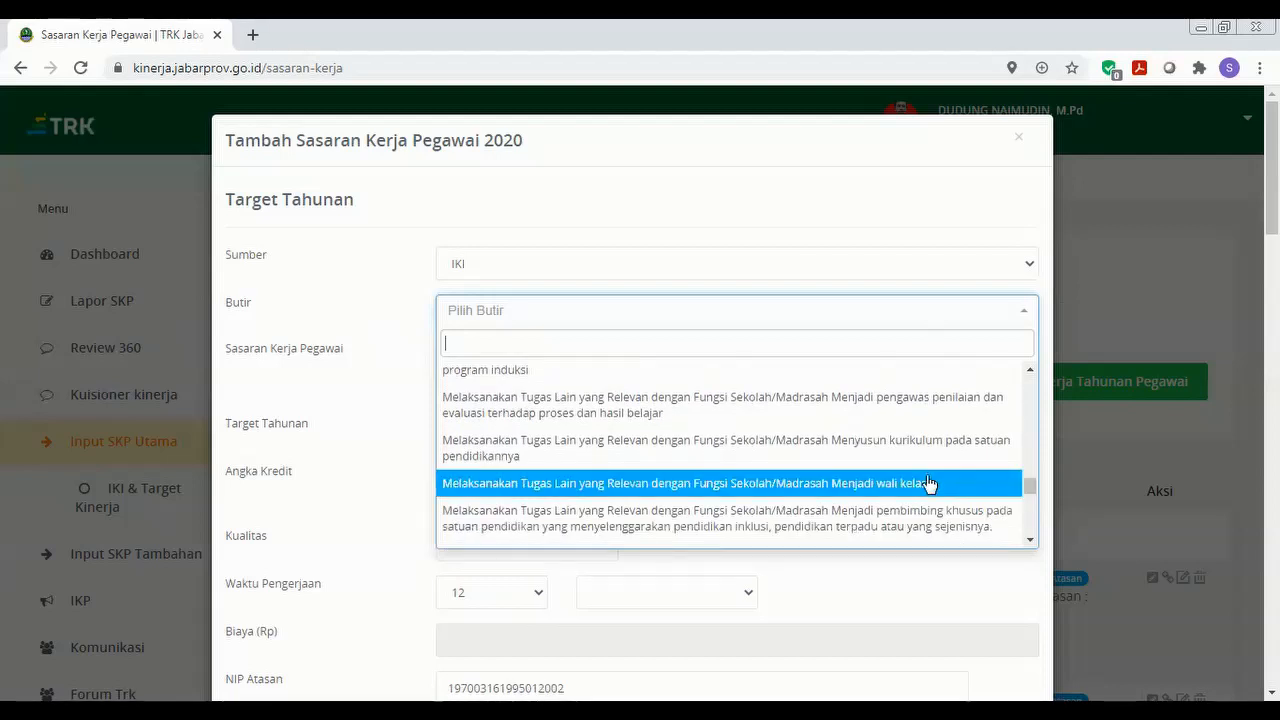
left_click(855, 487)
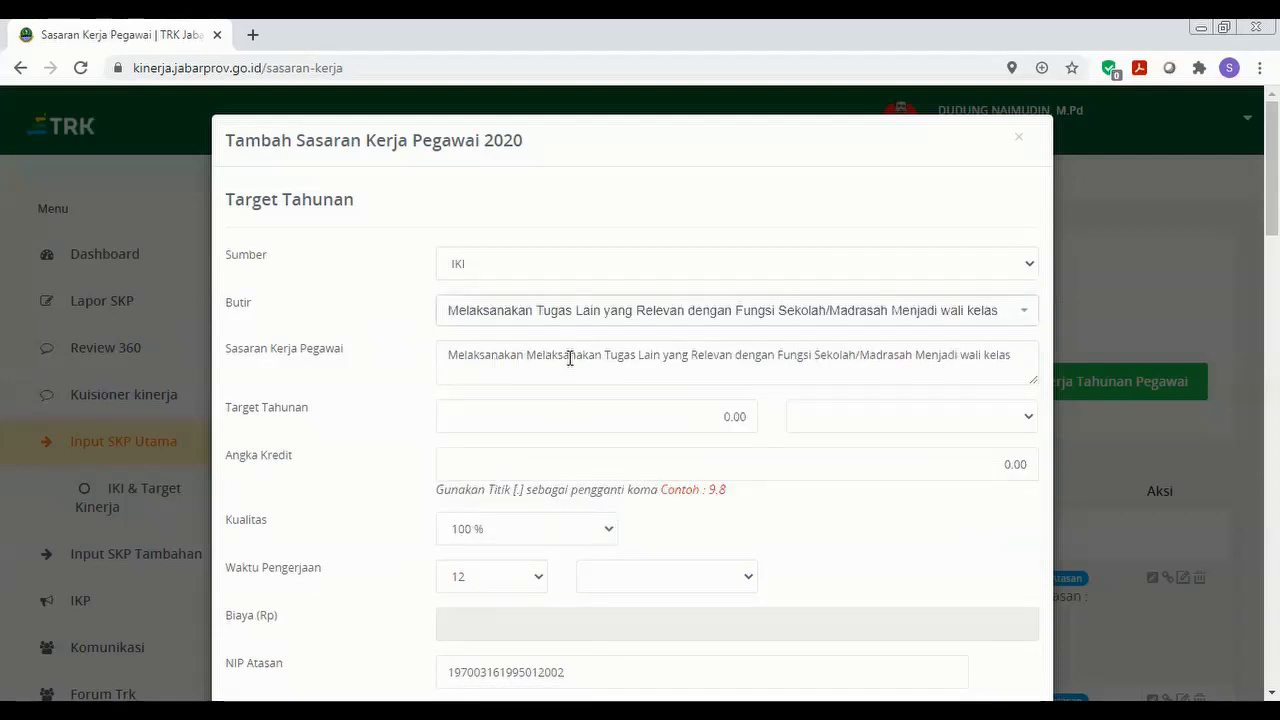
Enter a target of 1.00 dokumen, credit 1.4, and bulan as the duration unit.
left_click(714, 418)
type("1")
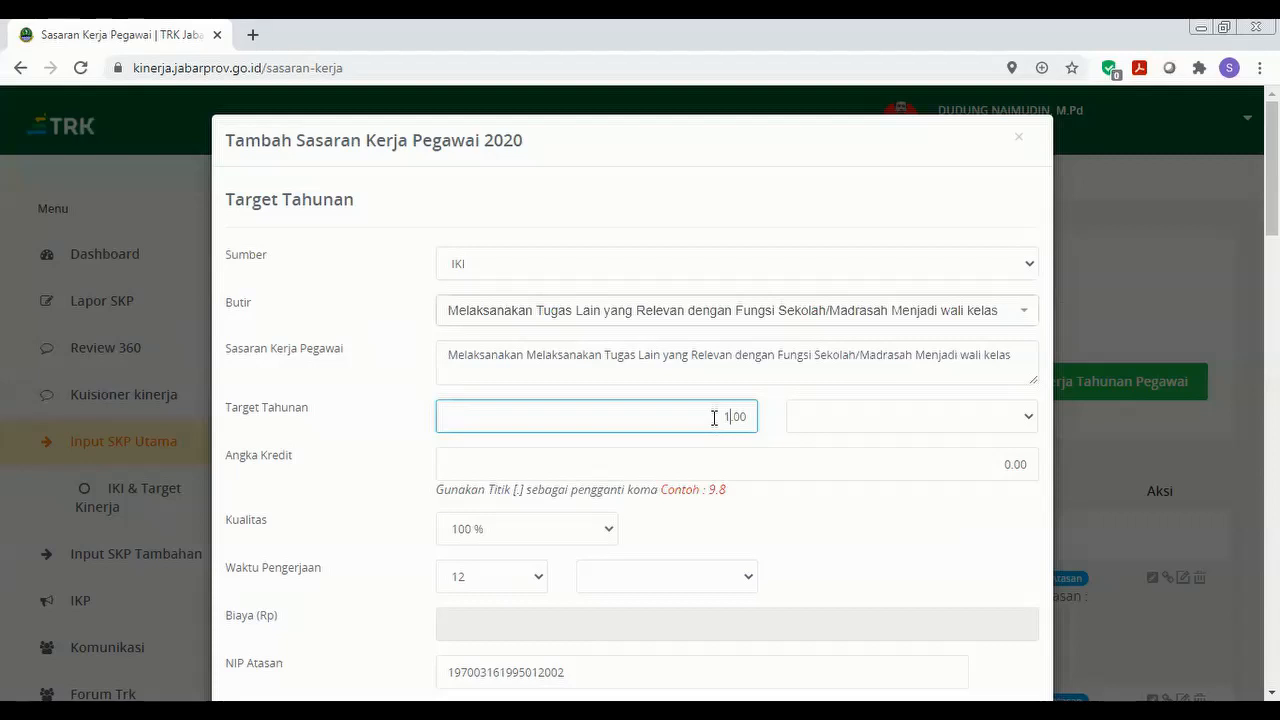
left_click(890, 424)
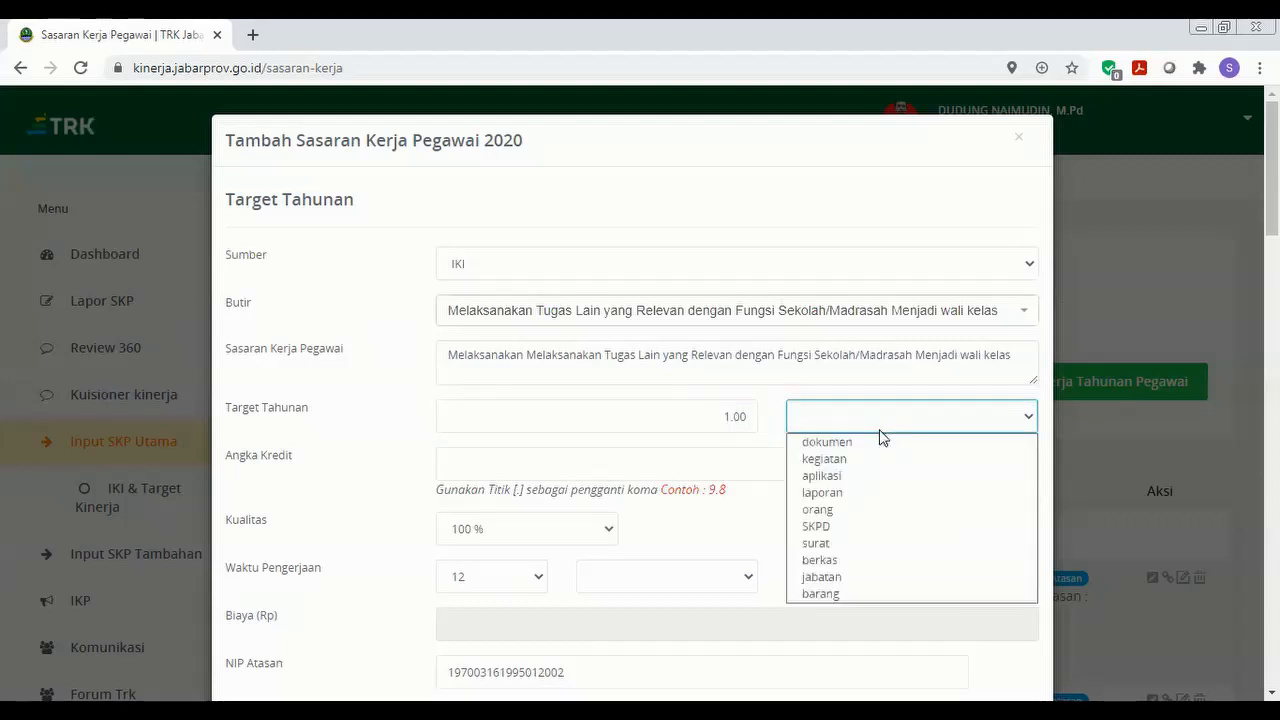
left_click(879, 442)
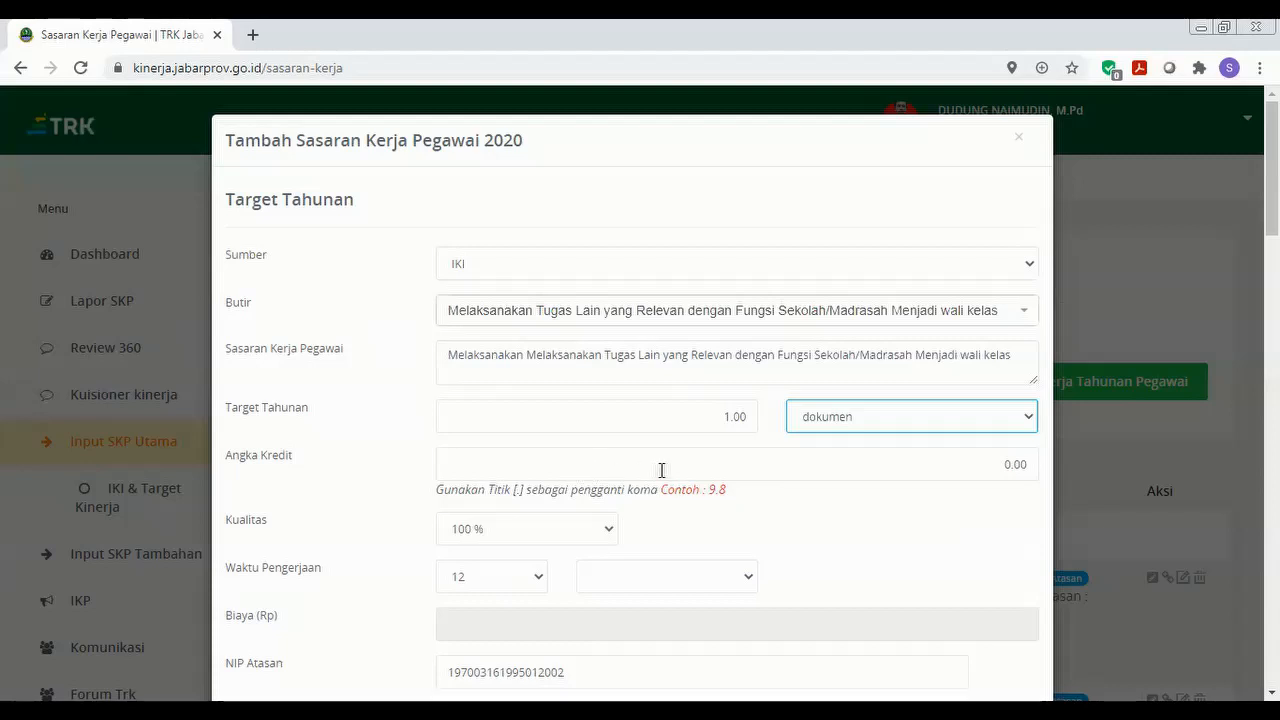
left_click(744, 472)
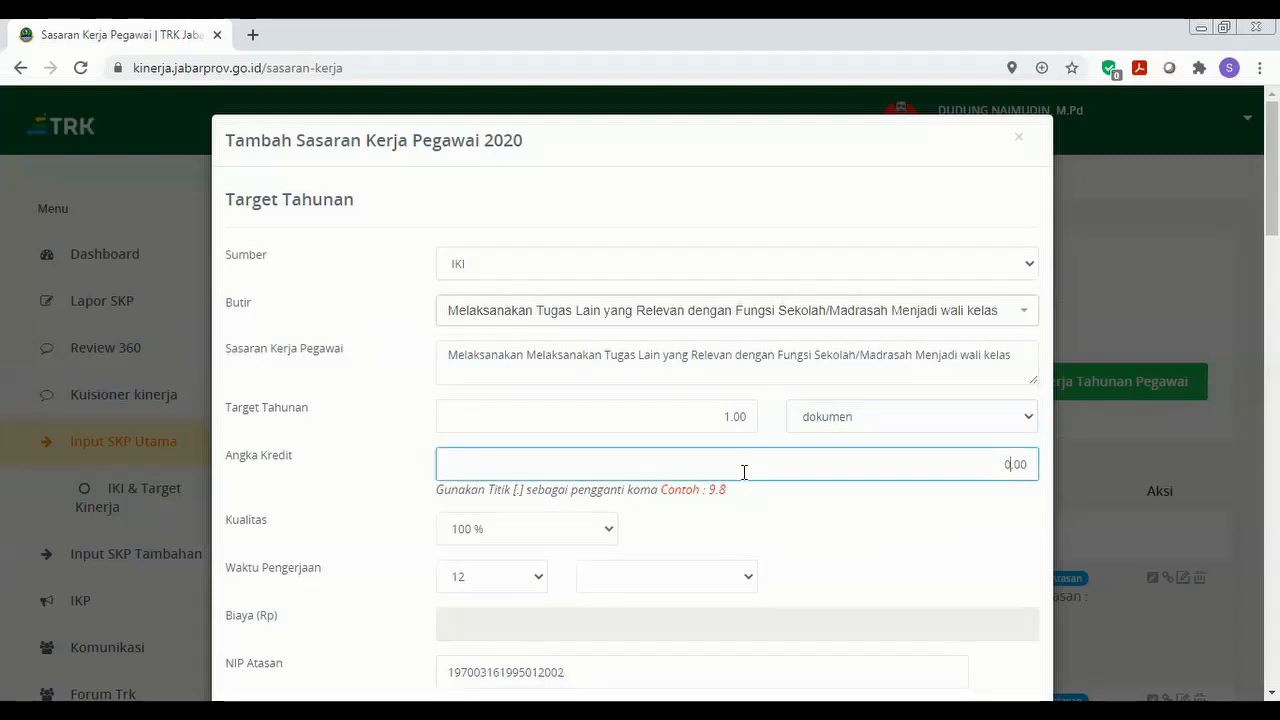
type("1.48")
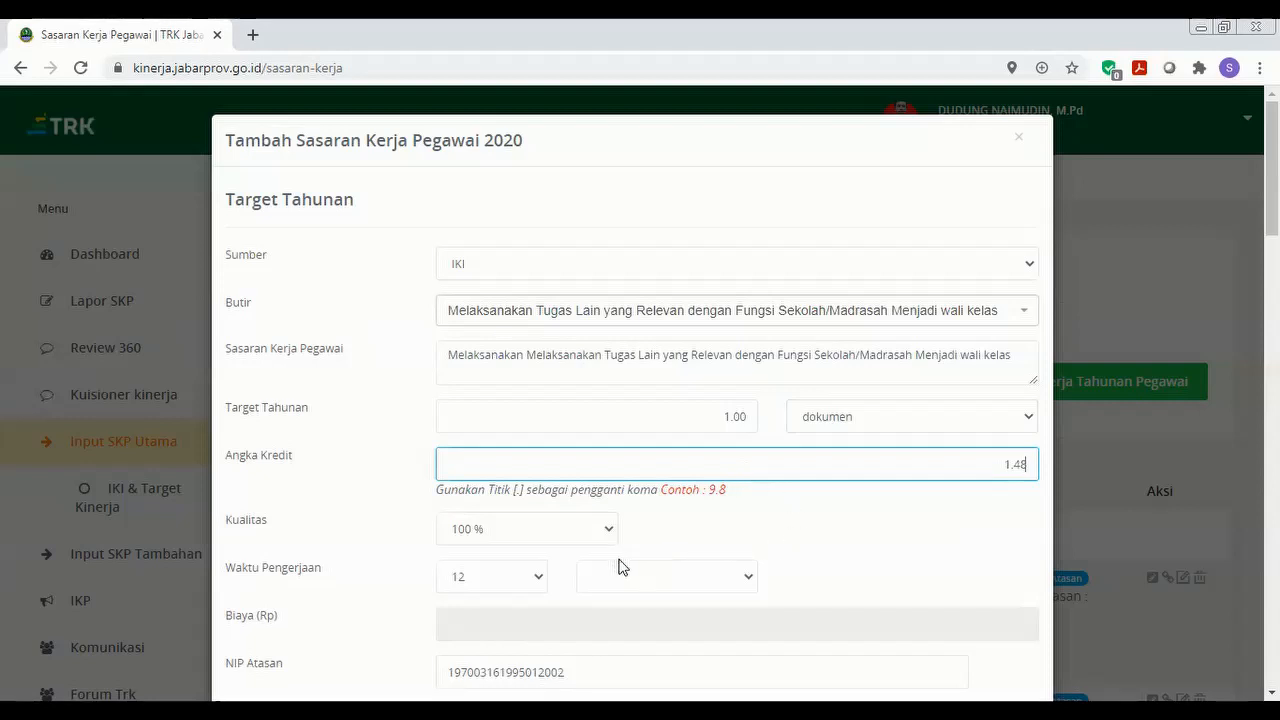
left_click(711, 592)
left_click(709, 606)
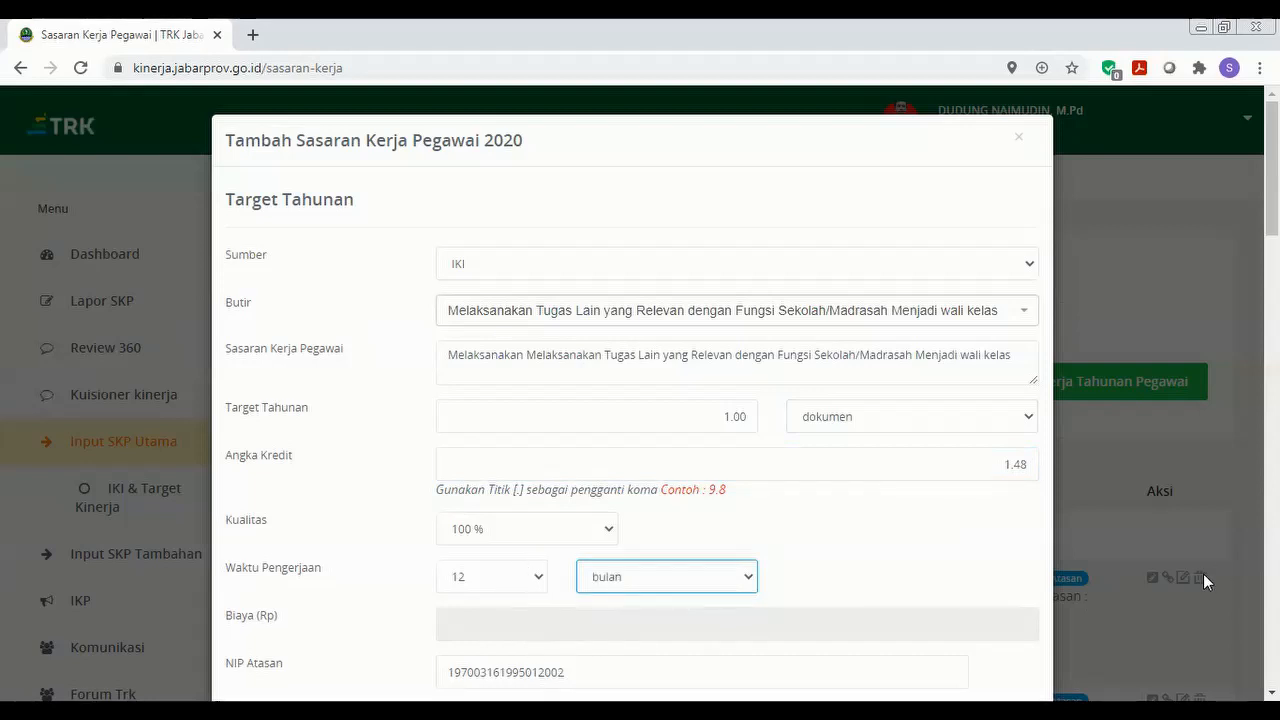
Scroll to the form bottom and save the wali kelas target with Simpan Sasaran.
left_click_drag(1272, 178, 1272, 260)
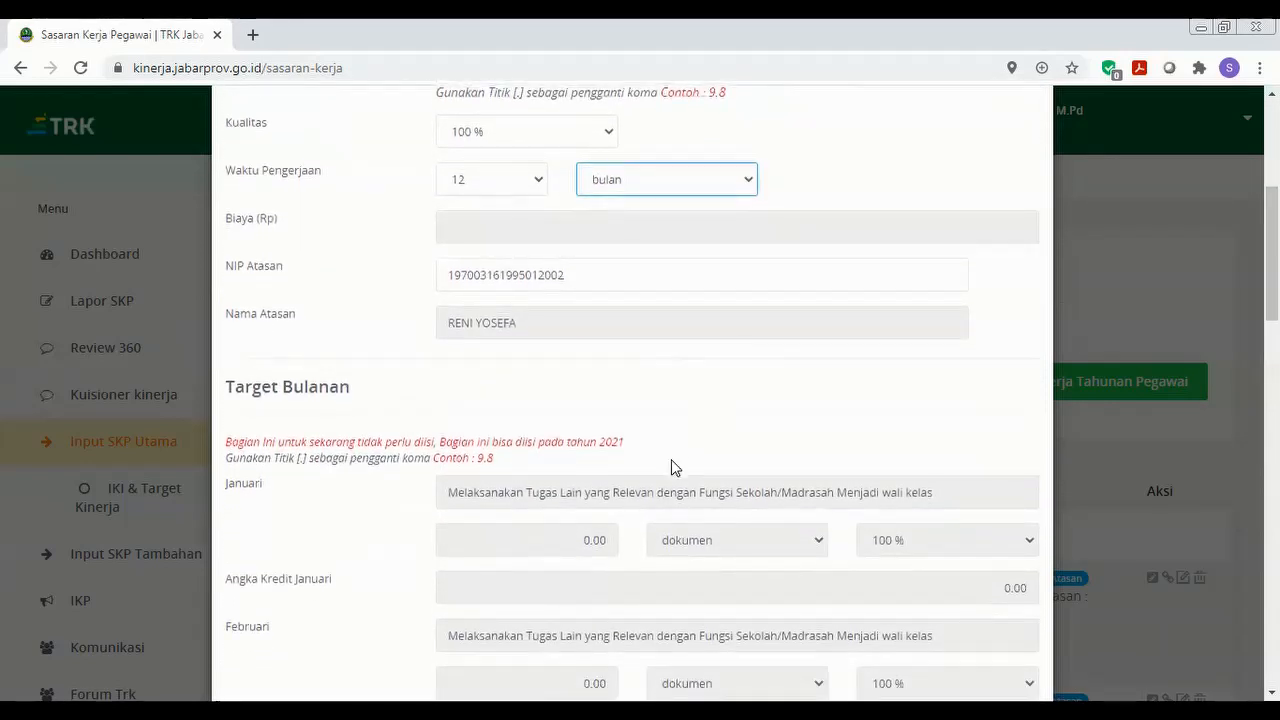
left_click_drag(1272, 256, 1272, 618)
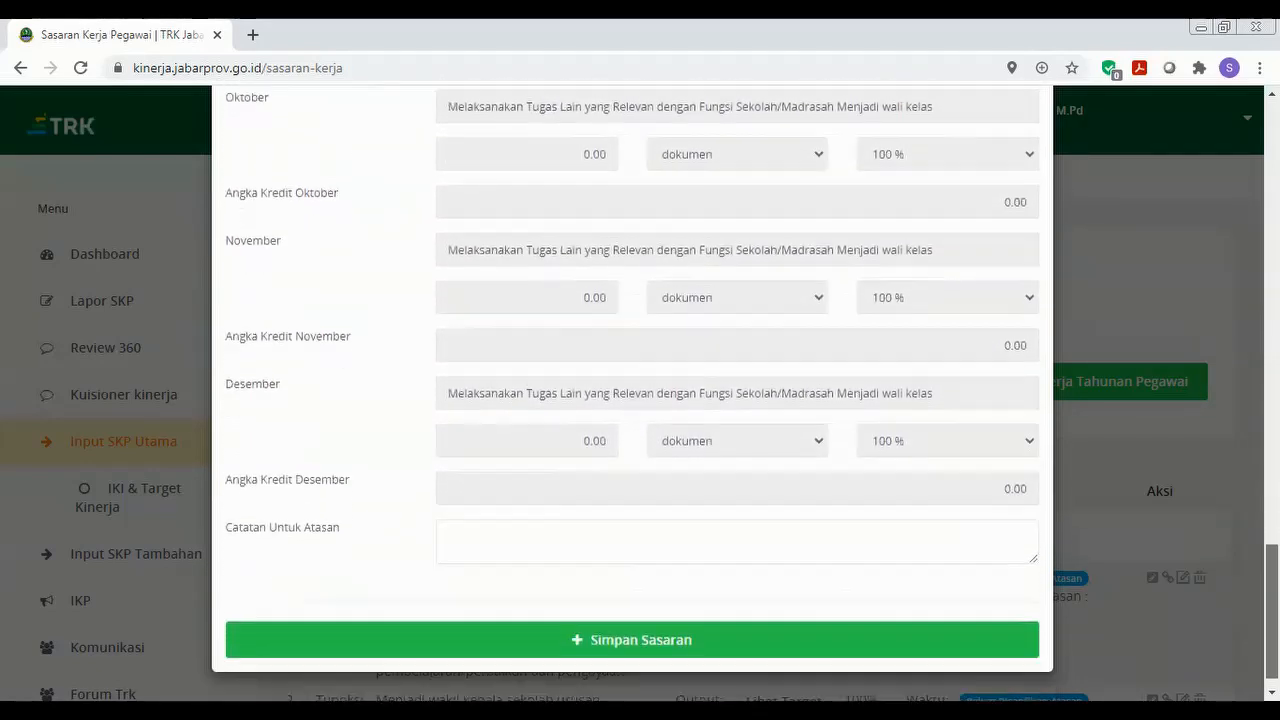
left_click(825, 648)
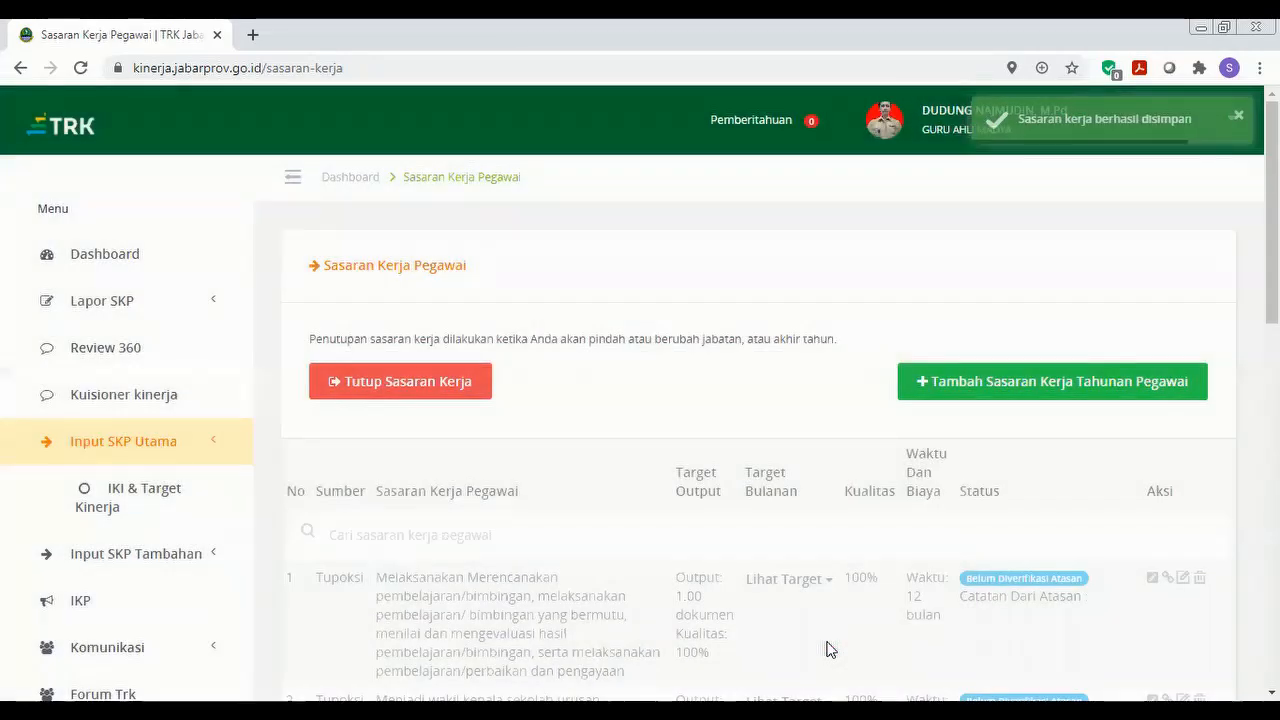
Open a new target form, settle Sumber on IKI, and show the IKI Butir list.
mouse_move(1272, 262)
left_mouse_down()
mouse_move(1272, 637)
mouse_move(1272, 262)
left_mouse_up()
left_click(1044, 388)
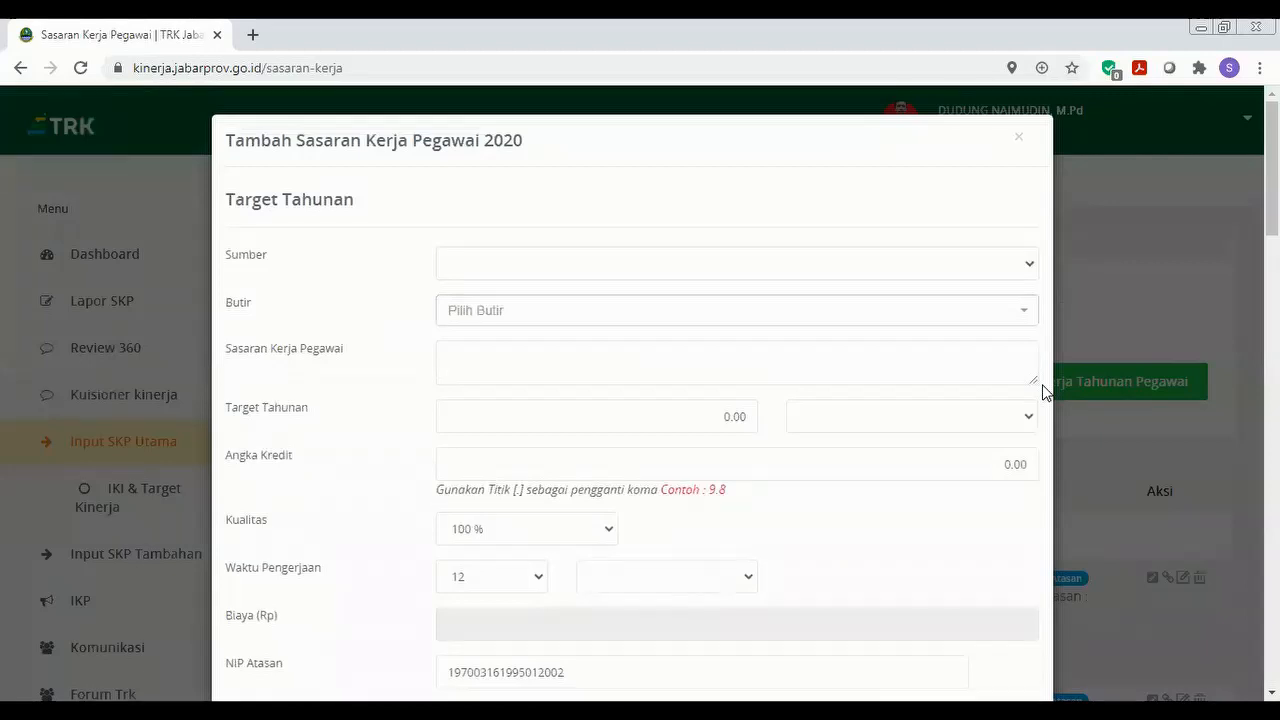
left_click(1006, 274)
left_click(995, 290)
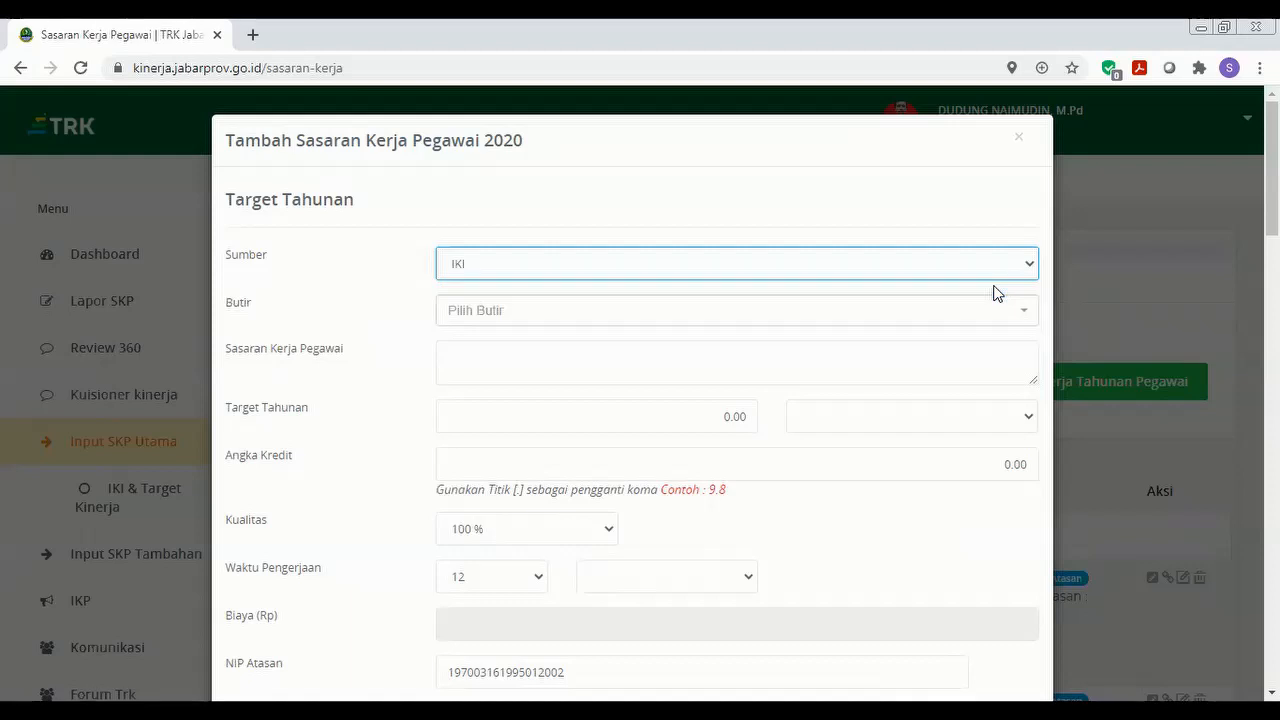
left_click(997, 313)
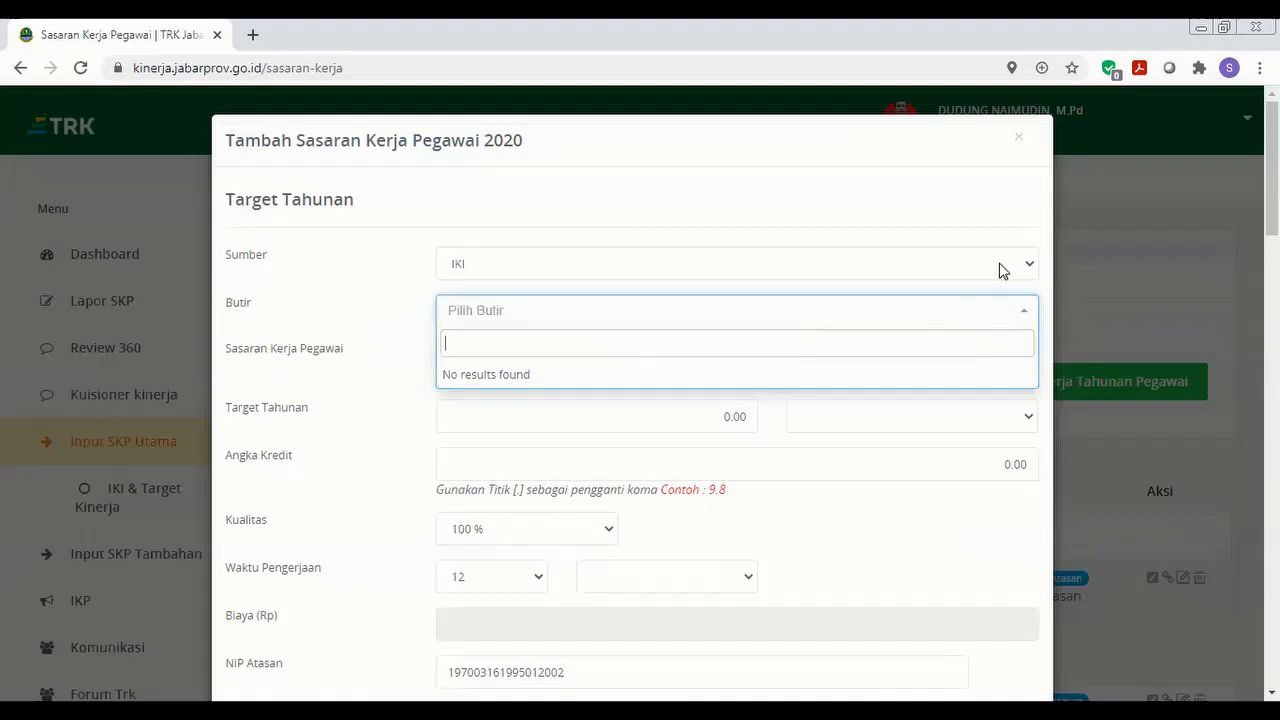
left_click(1000, 268)
left_click(991, 306)
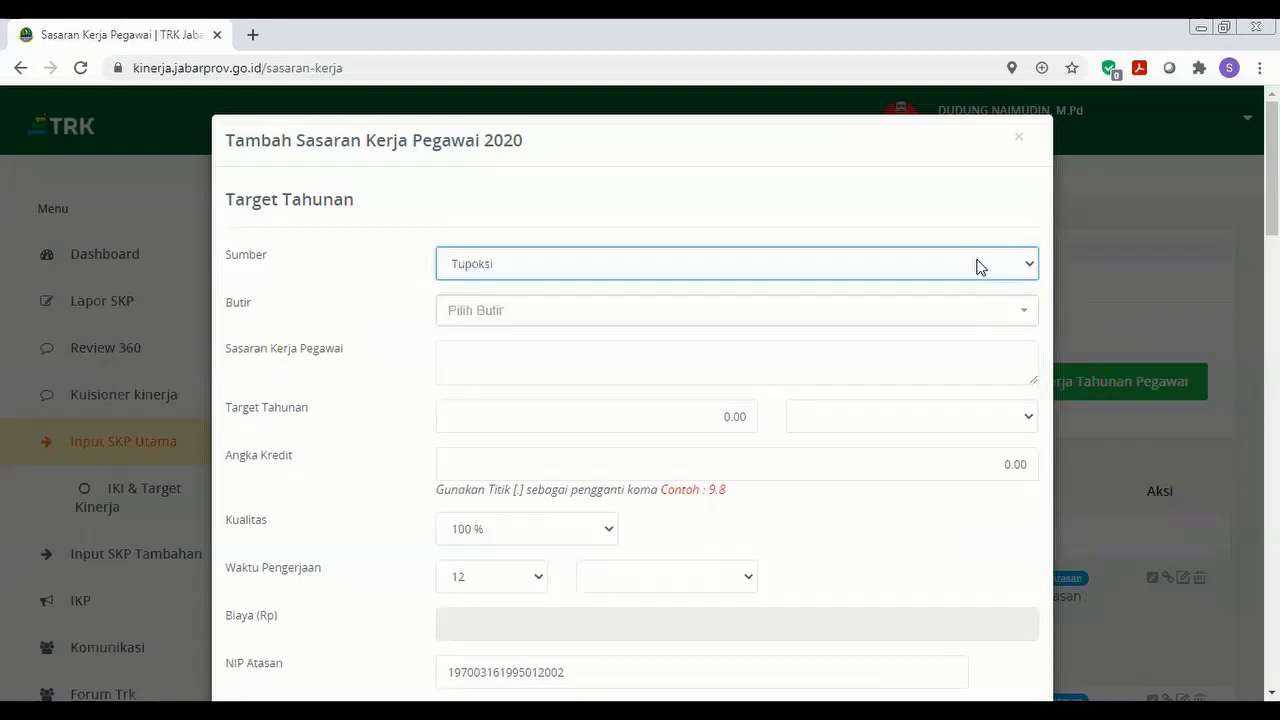
left_click(979, 266)
left_click(969, 287)
left_click(974, 317)
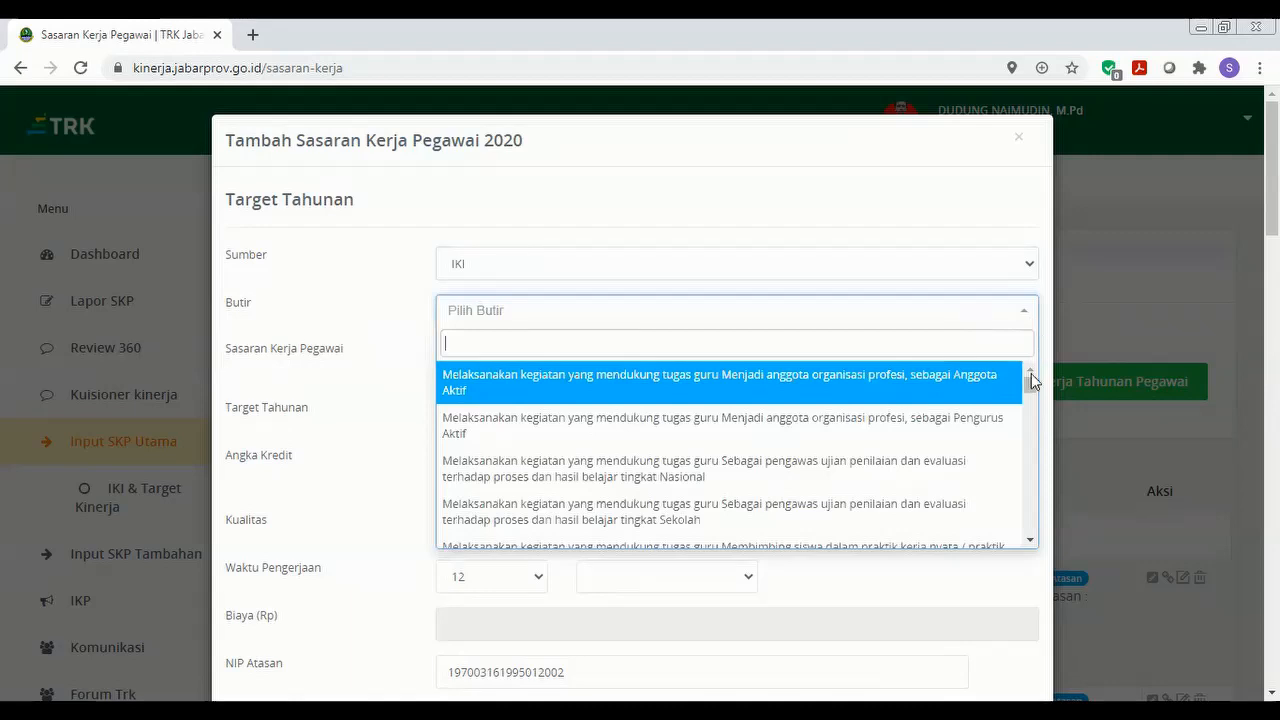
left_click_drag(1029, 381, 1033, 420)
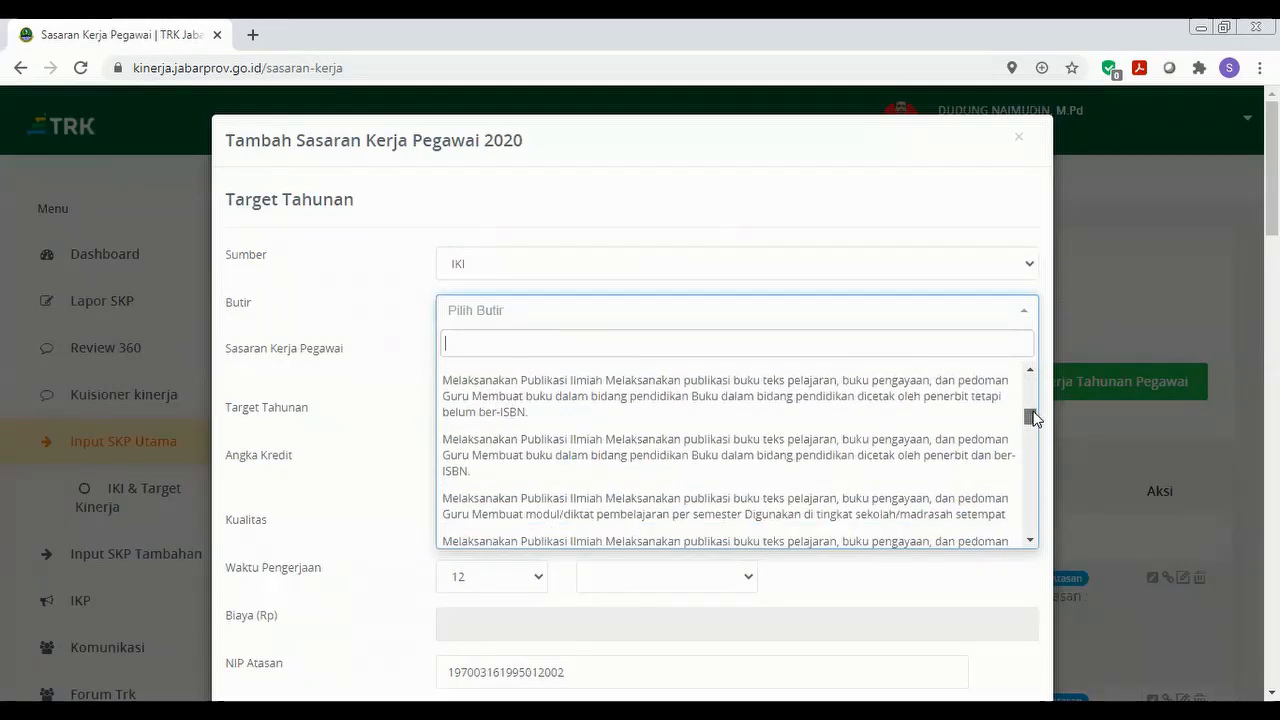
left_click_drag(1033, 418, 1033, 416)
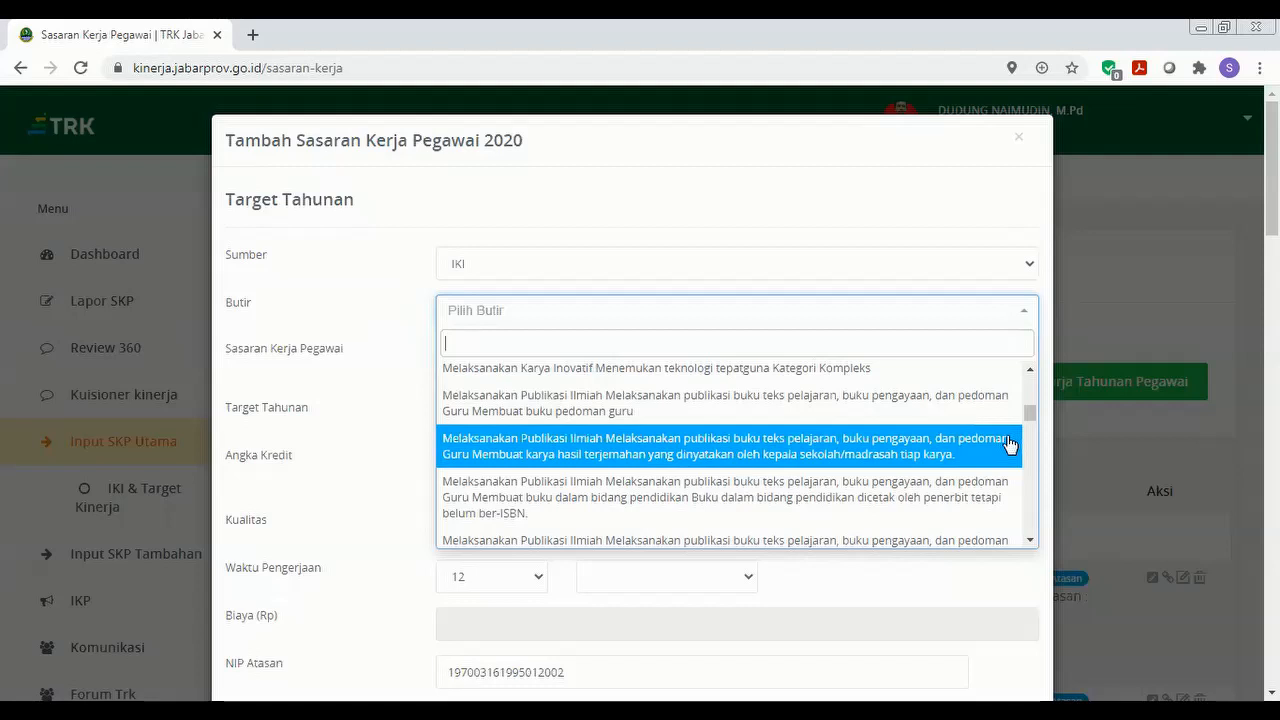
left_click_drag(1029, 412, 1031, 423)
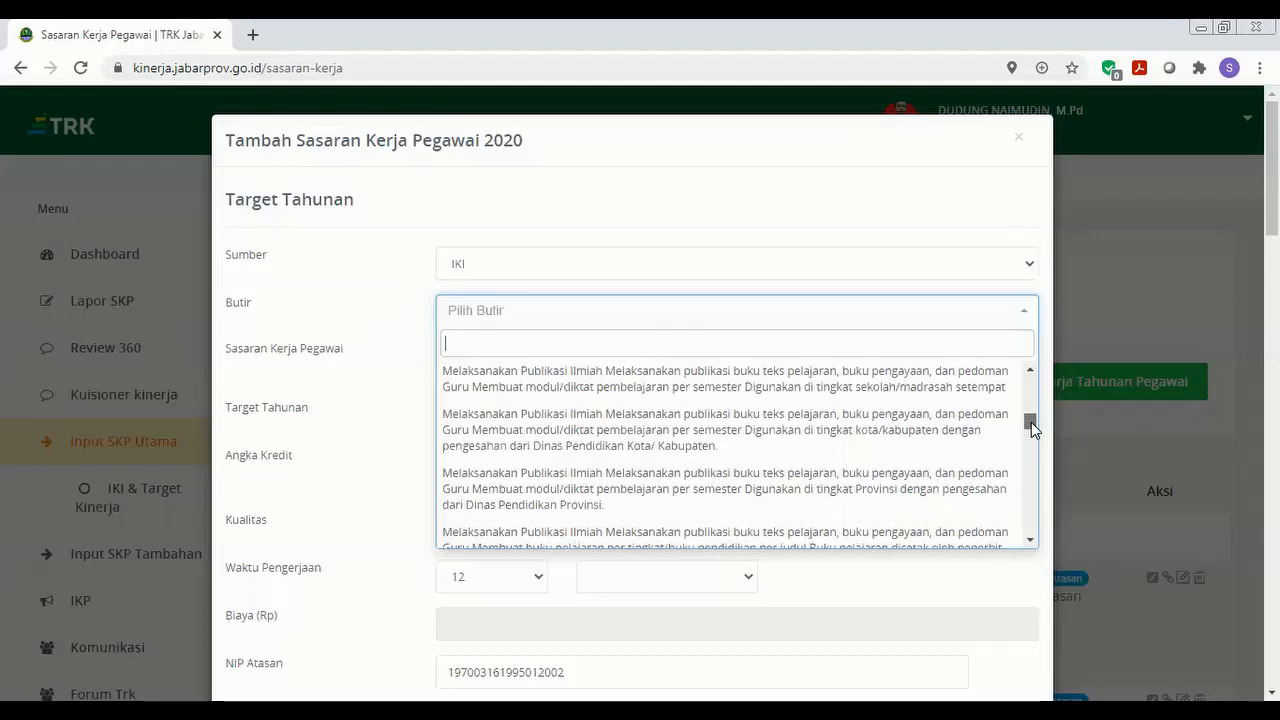
left_click(1030, 370)
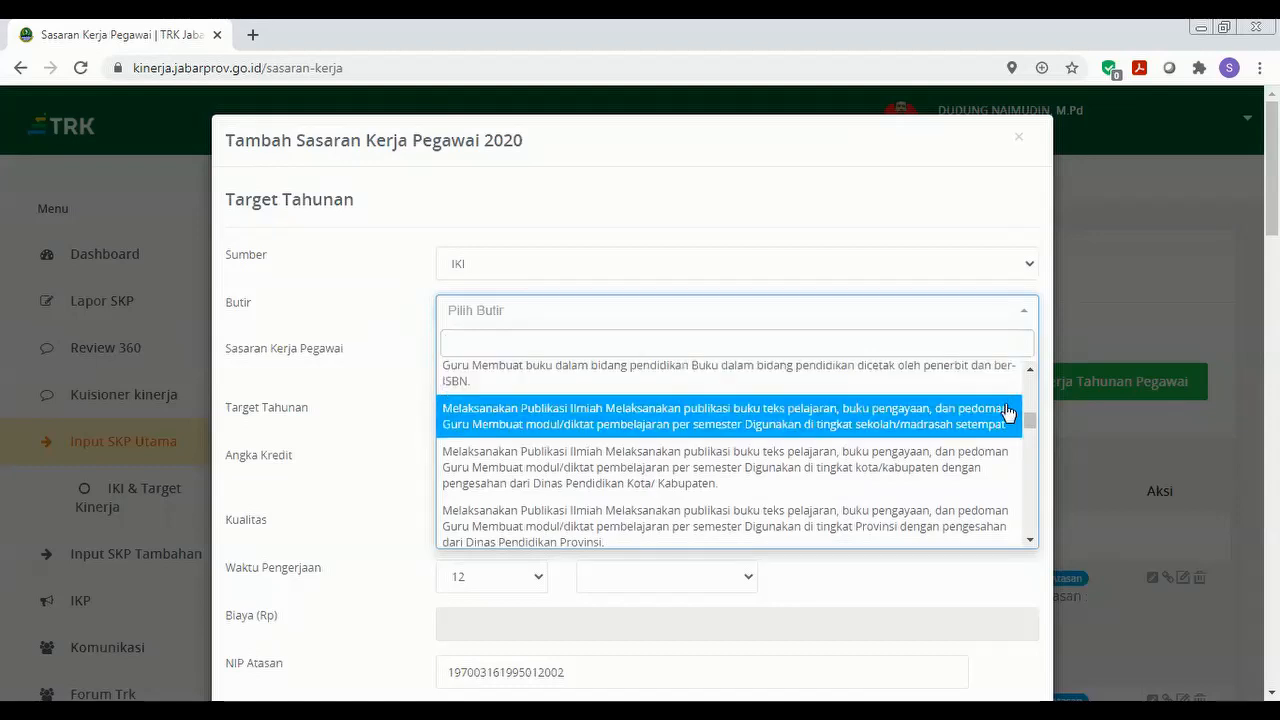
left_click(1029, 540)
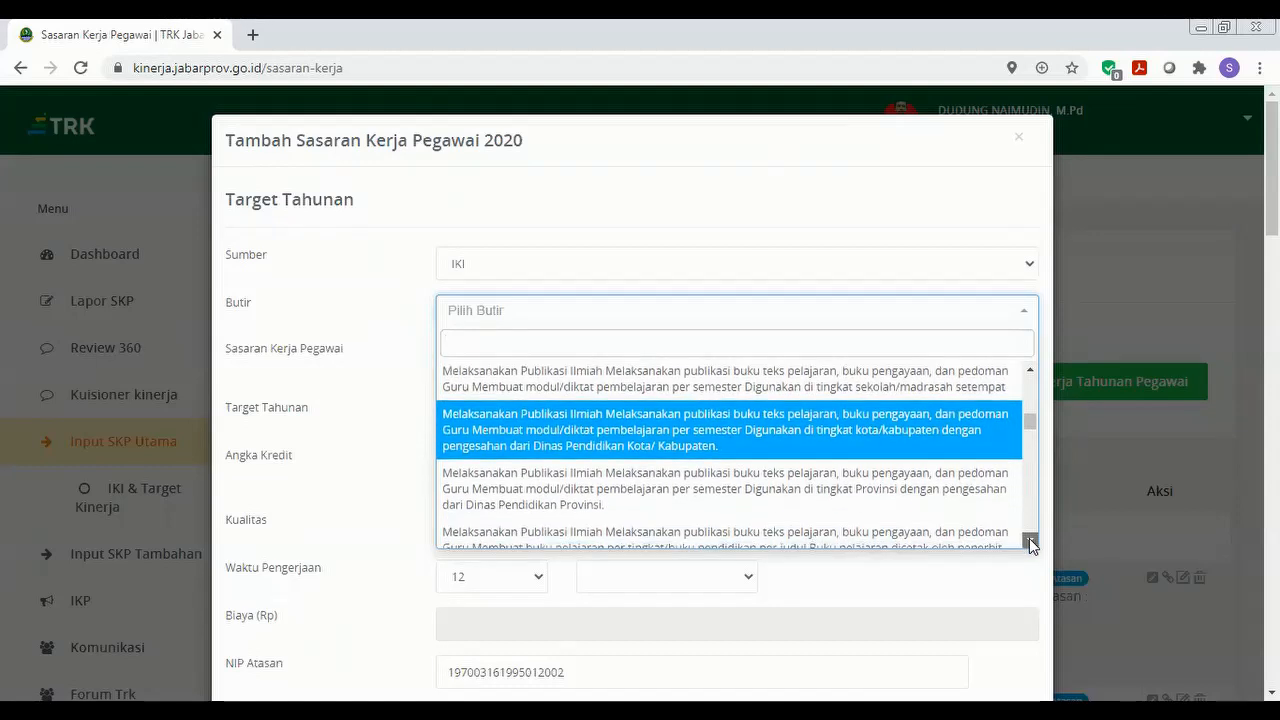
left_click(1030, 541)
left_click(1031, 542)
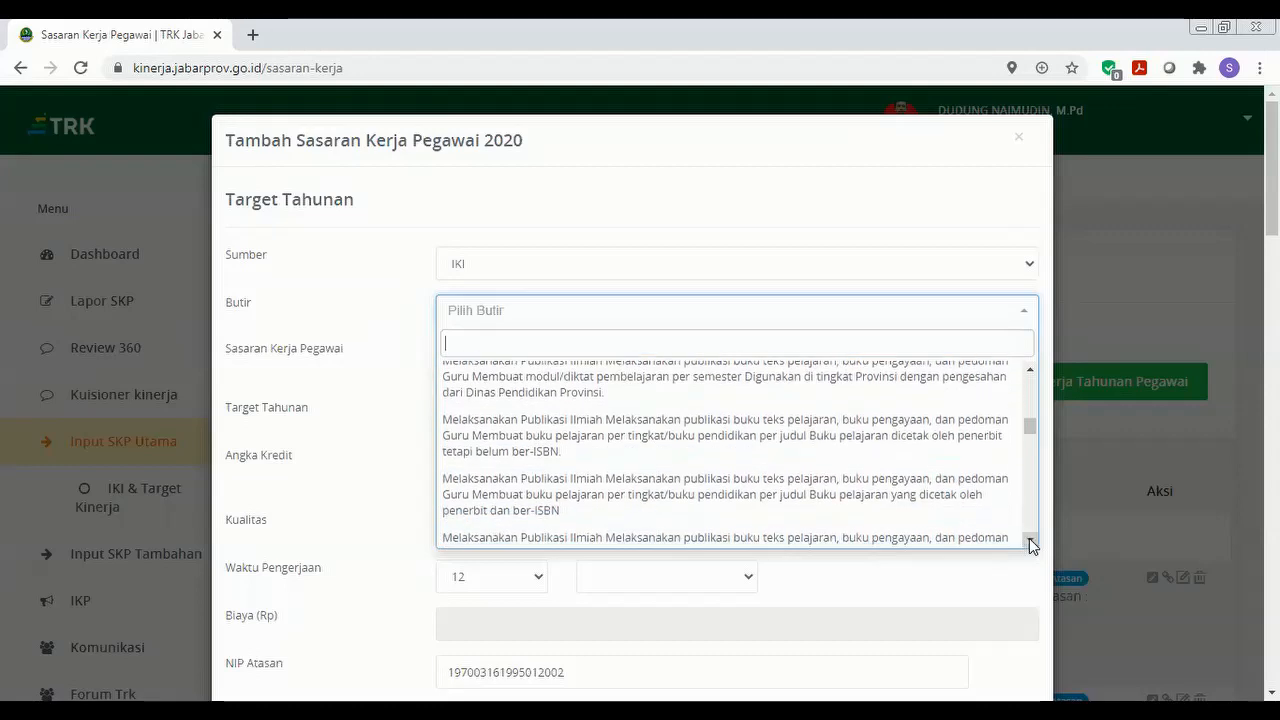
left_click(1031, 542)
left_click(1031, 543)
left_click(1031, 543)
left_click(1031, 543)
left_click(1031, 543)
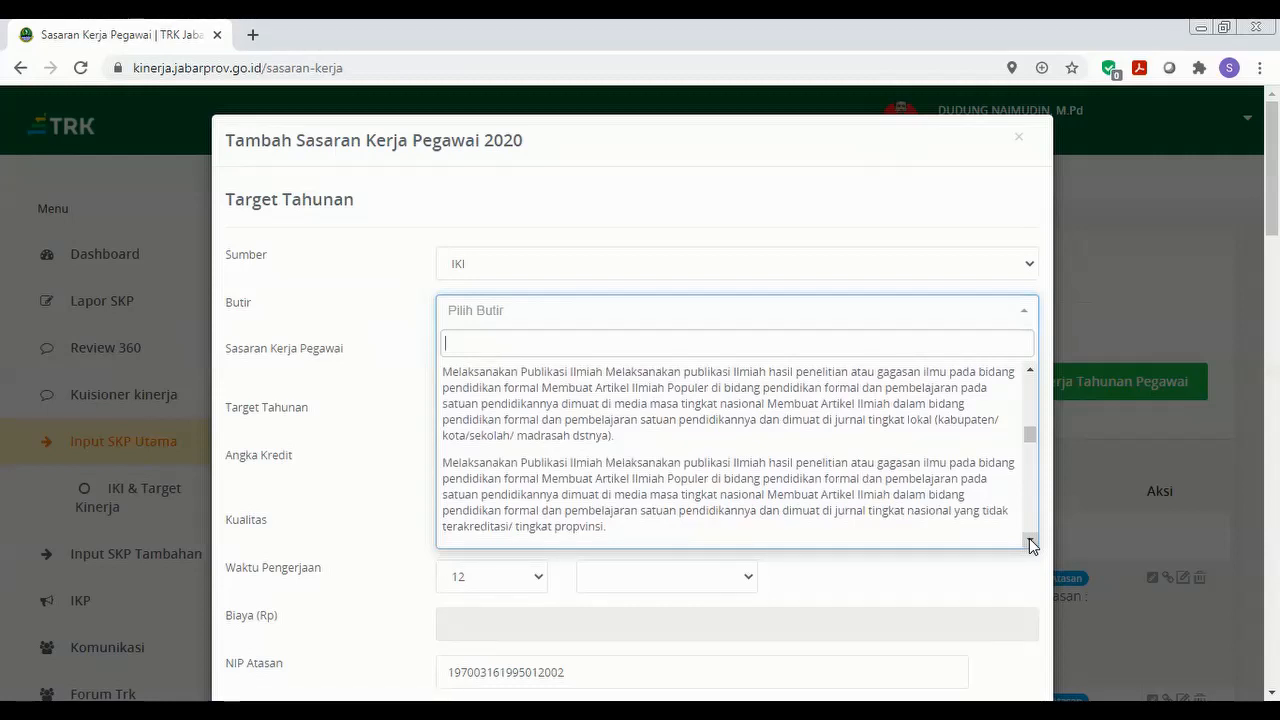
left_click(1030, 370)
left_click(1030, 370)
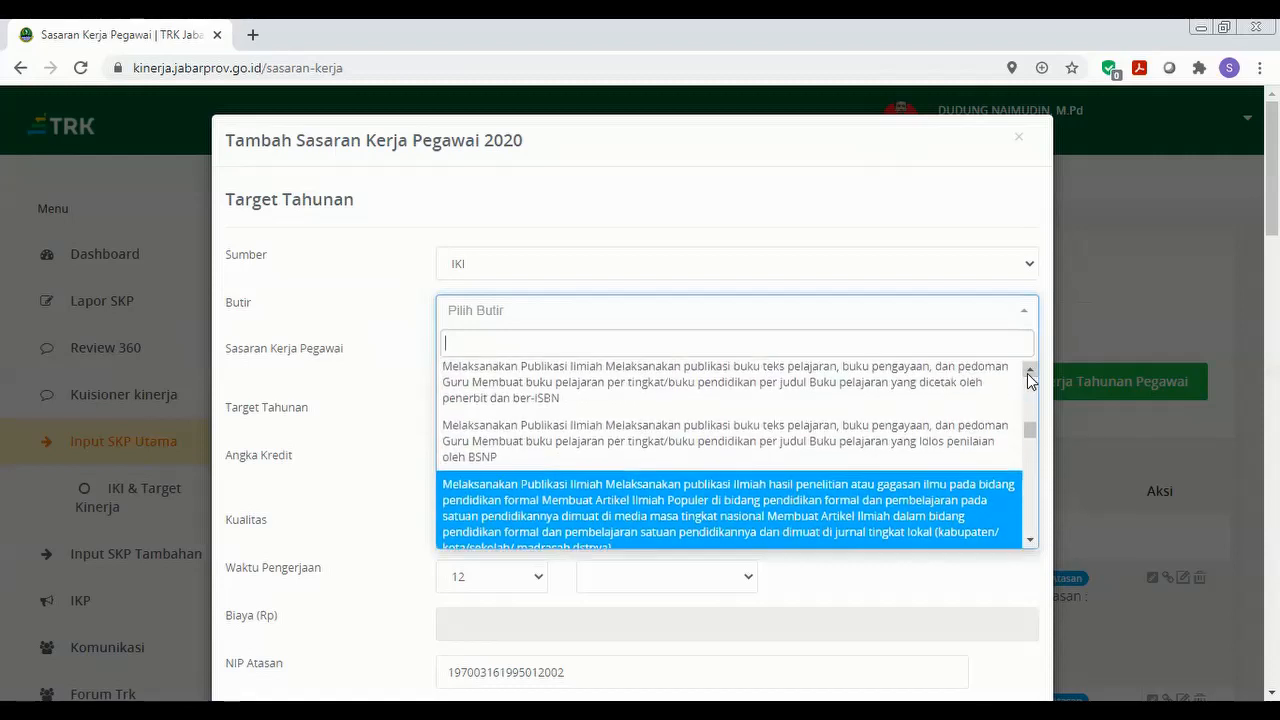
left_click(1030, 540)
left_click(1030, 541)
left_click(1030, 541)
left_click(1030, 541)
left_click(1030, 541)
left_click(1030, 541)
left_click(1030, 541)
left_click(1030, 541)
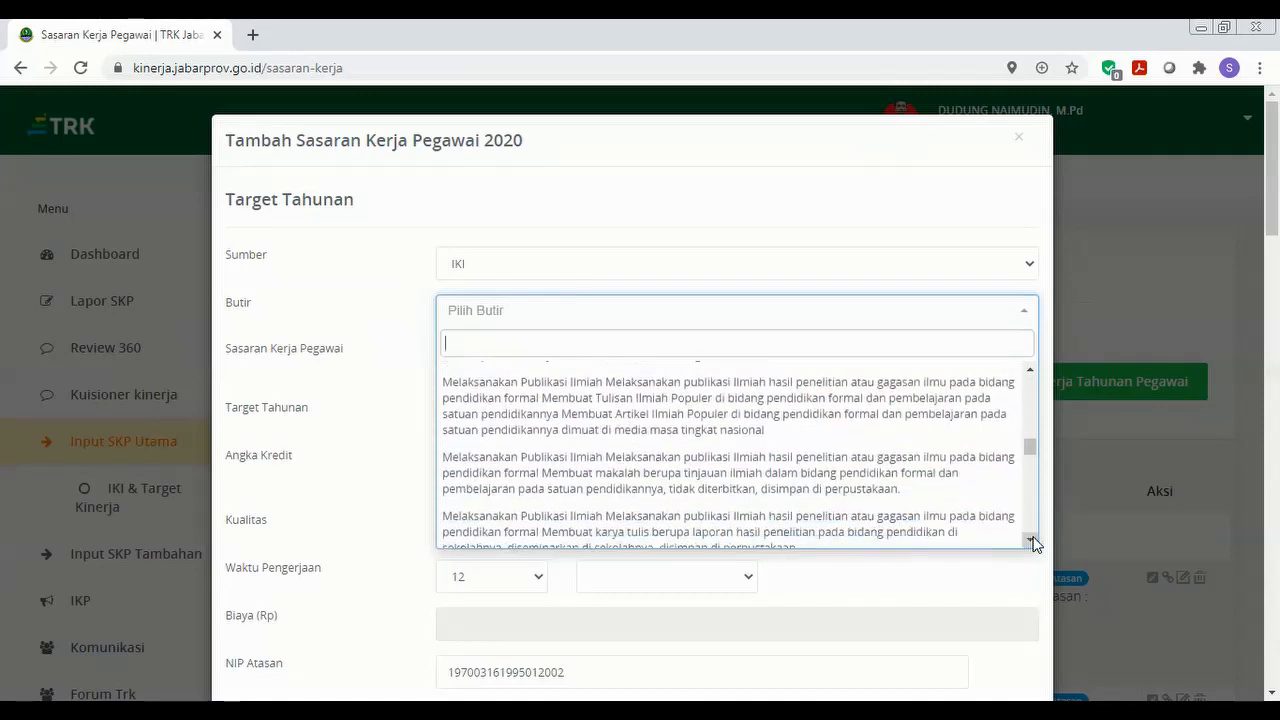
left_click(1030, 541)
left_click(1030, 541)
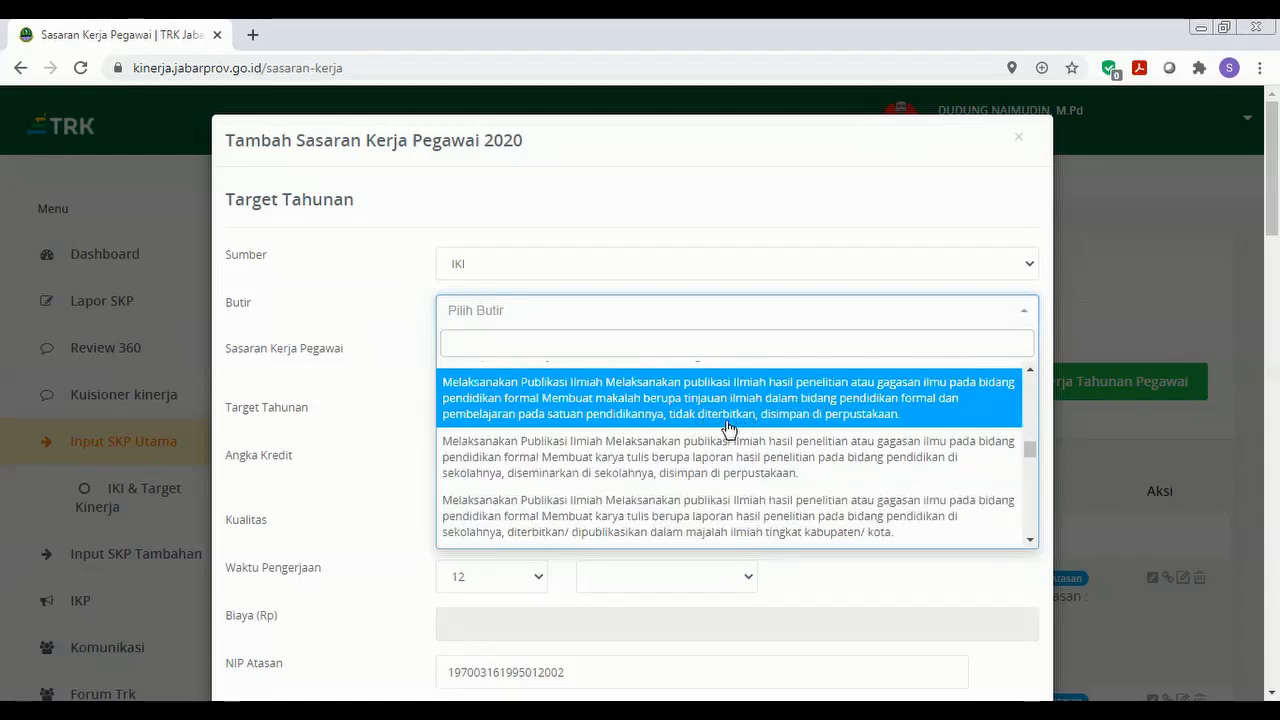
Choose the unpublished makalah tinjauan ilmiah Butir with a target of 1.00 dokumen.
left_click(810, 426)
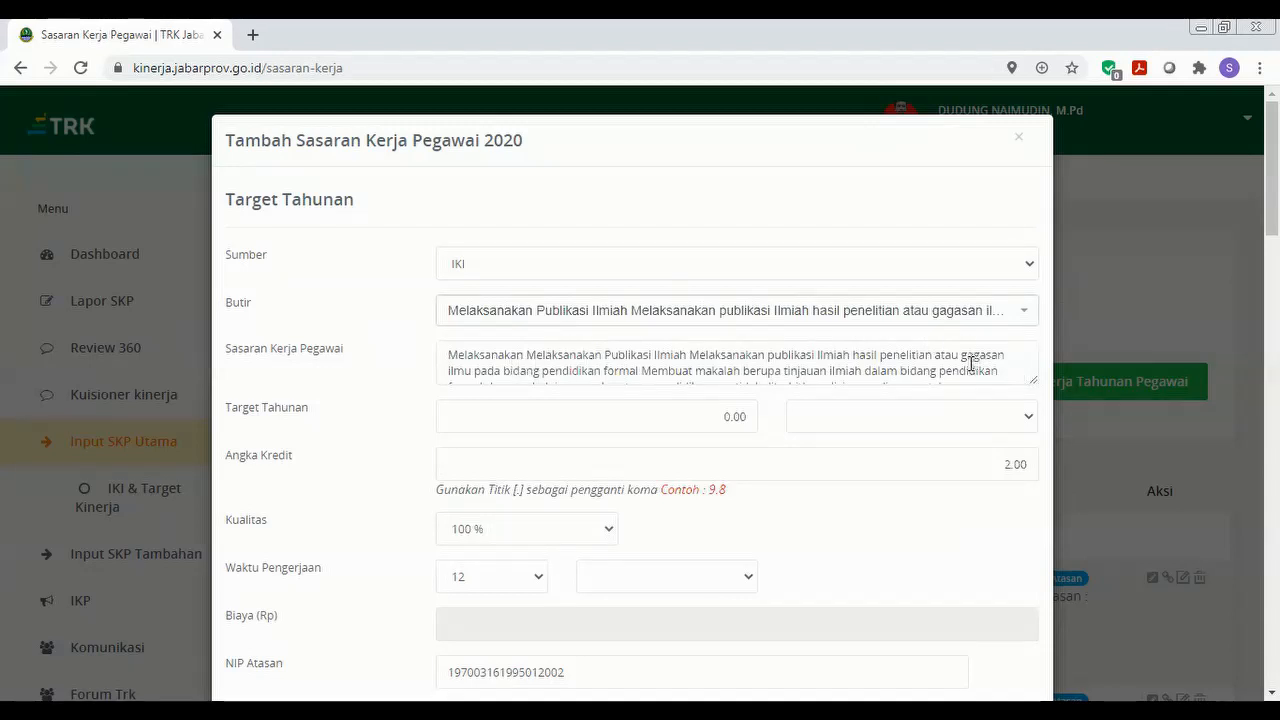
left_click(716, 418)
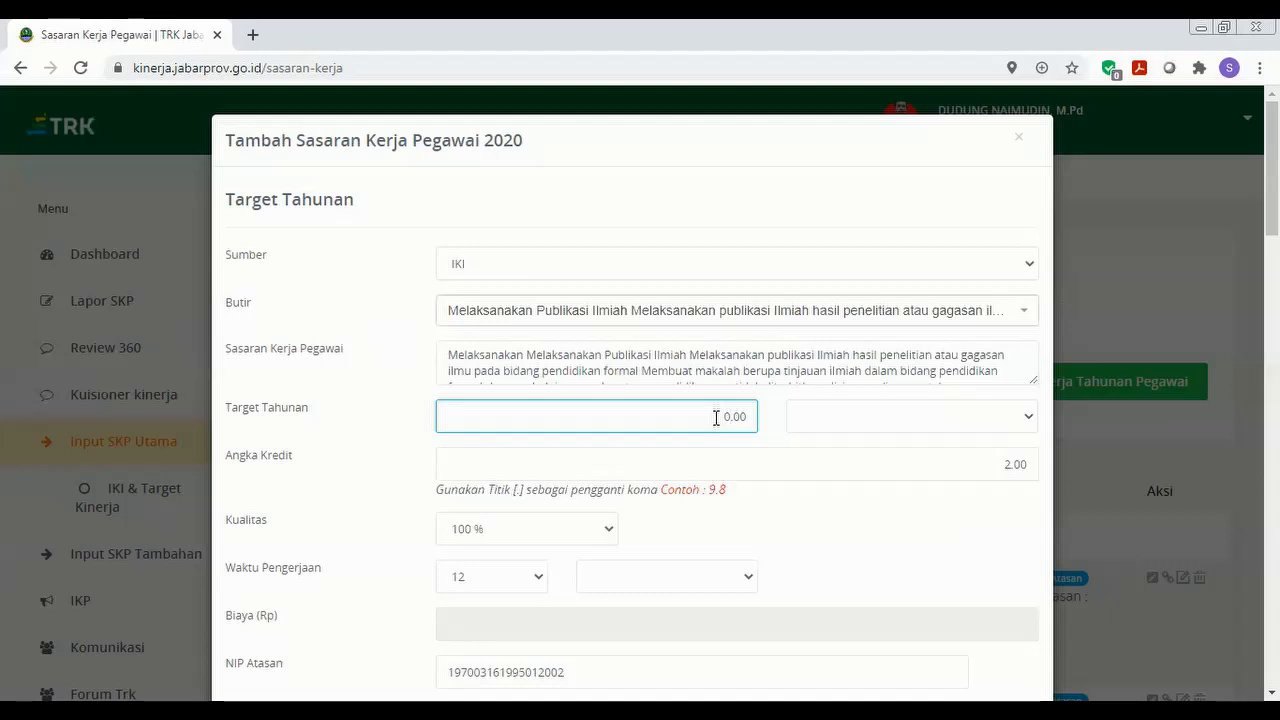
left_click(1008, 425)
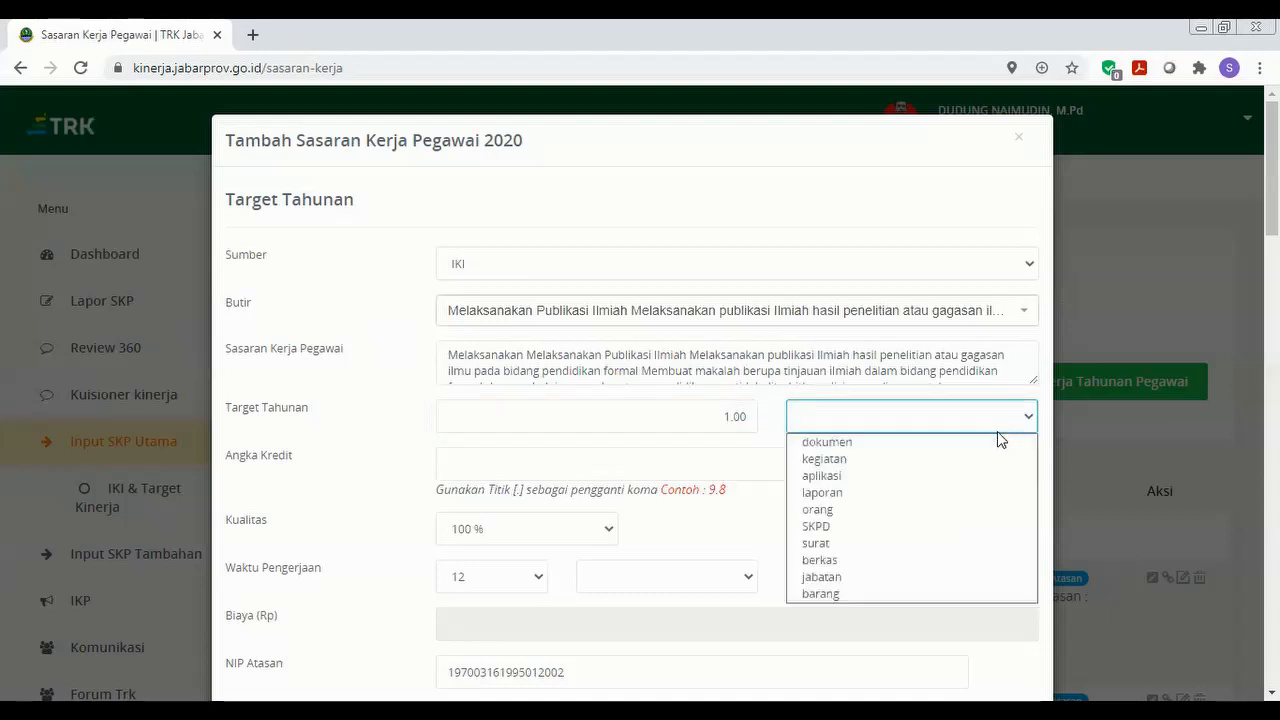
left_click(995, 438)
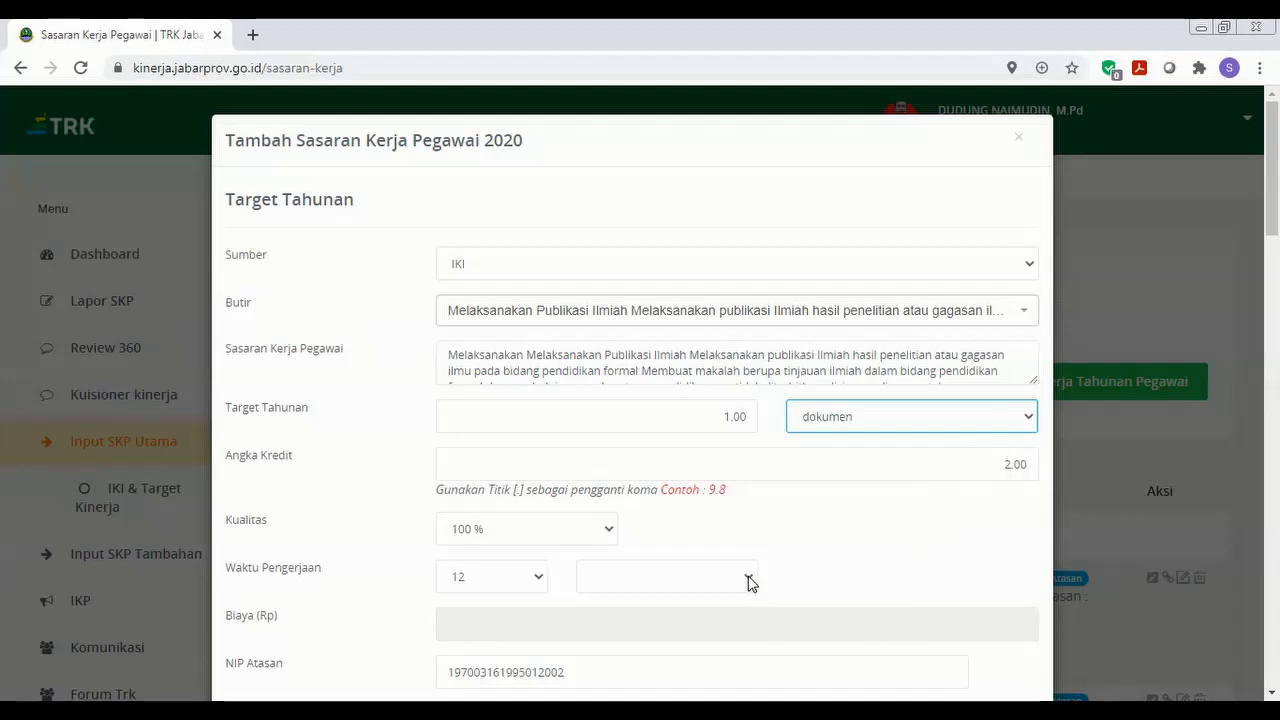
Set Waktu Pengerjaan to 3 bulan and save the publication target.
left_click(540, 578)
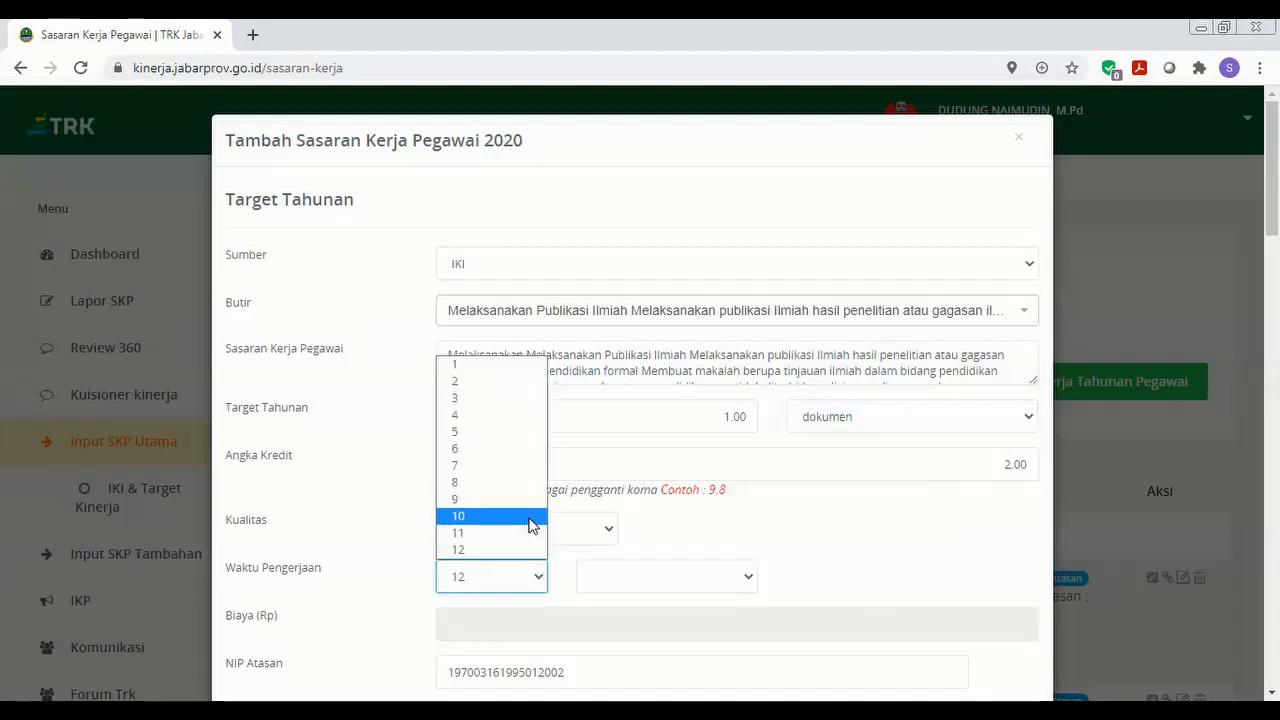
left_click(530, 399)
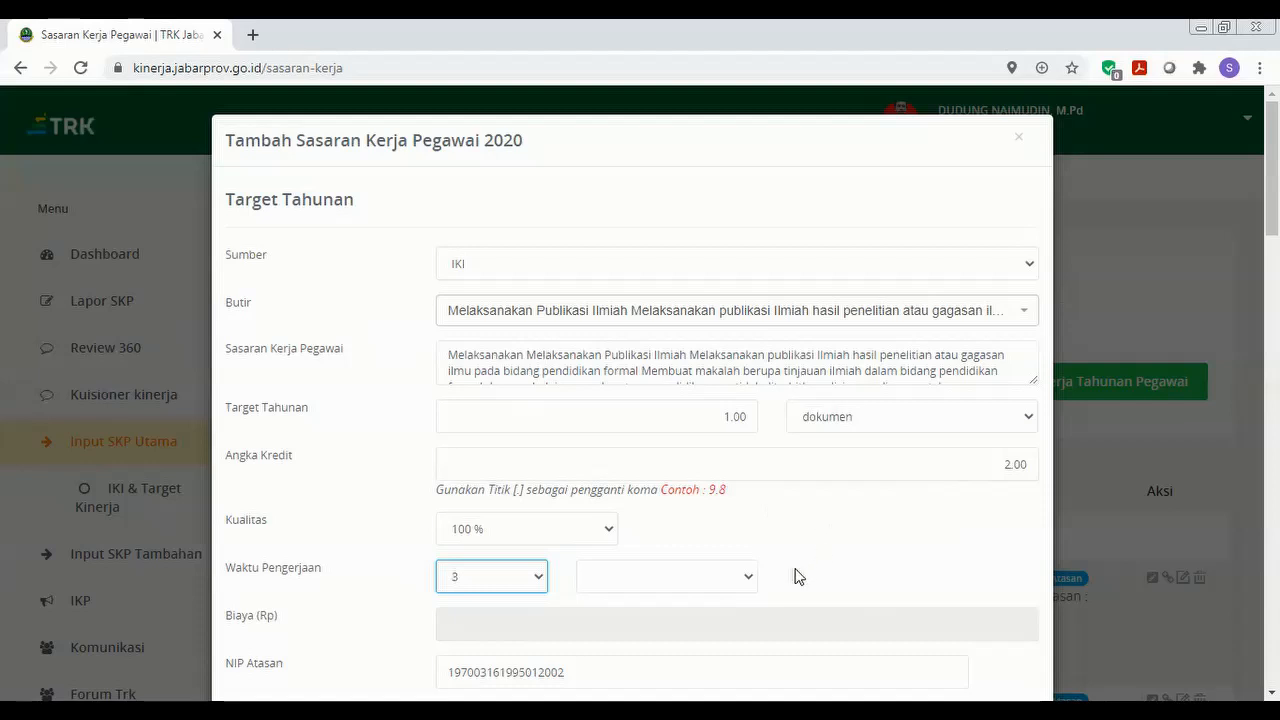
left_click(753, 585)
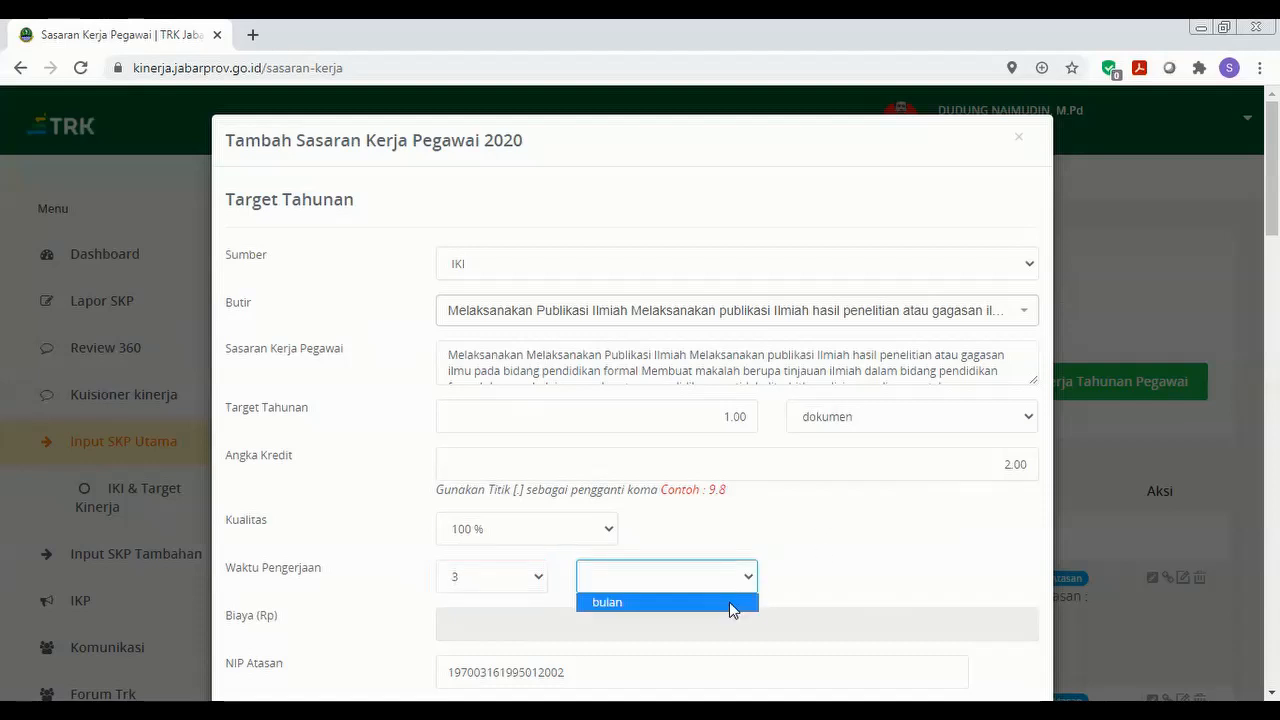
left_click(731, 607)
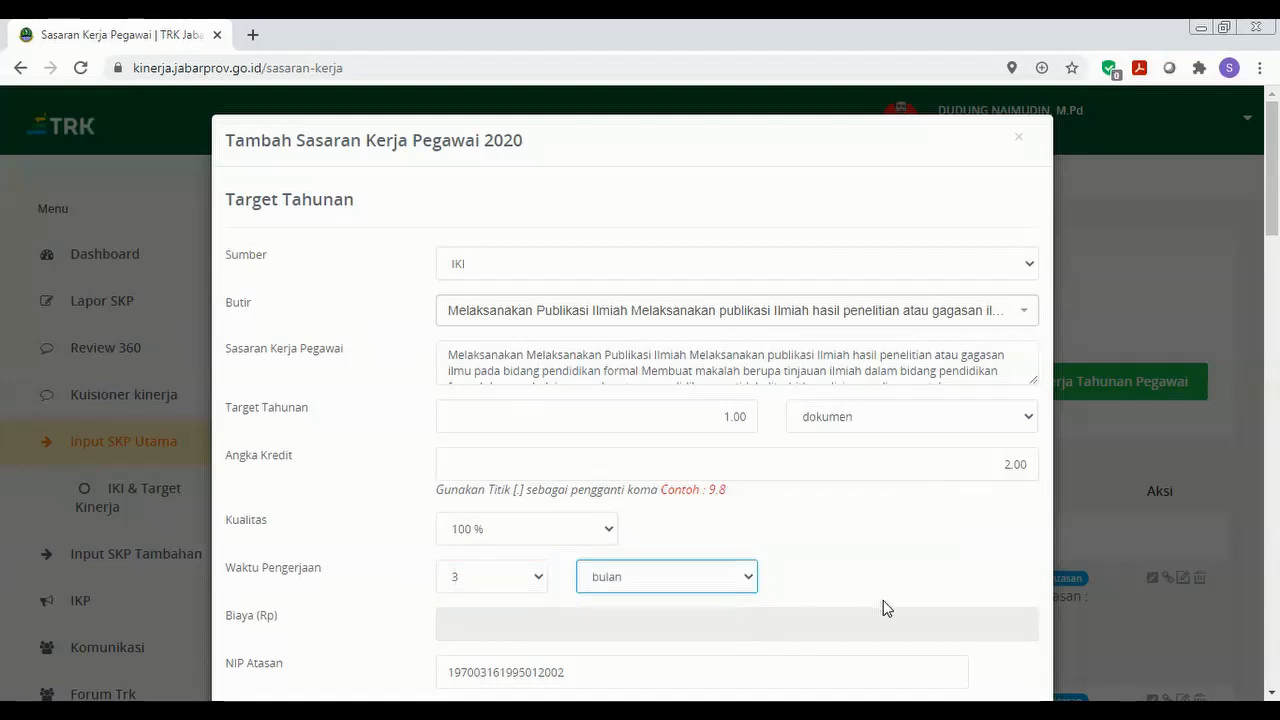
scroll(1218, 484, "down", 2)
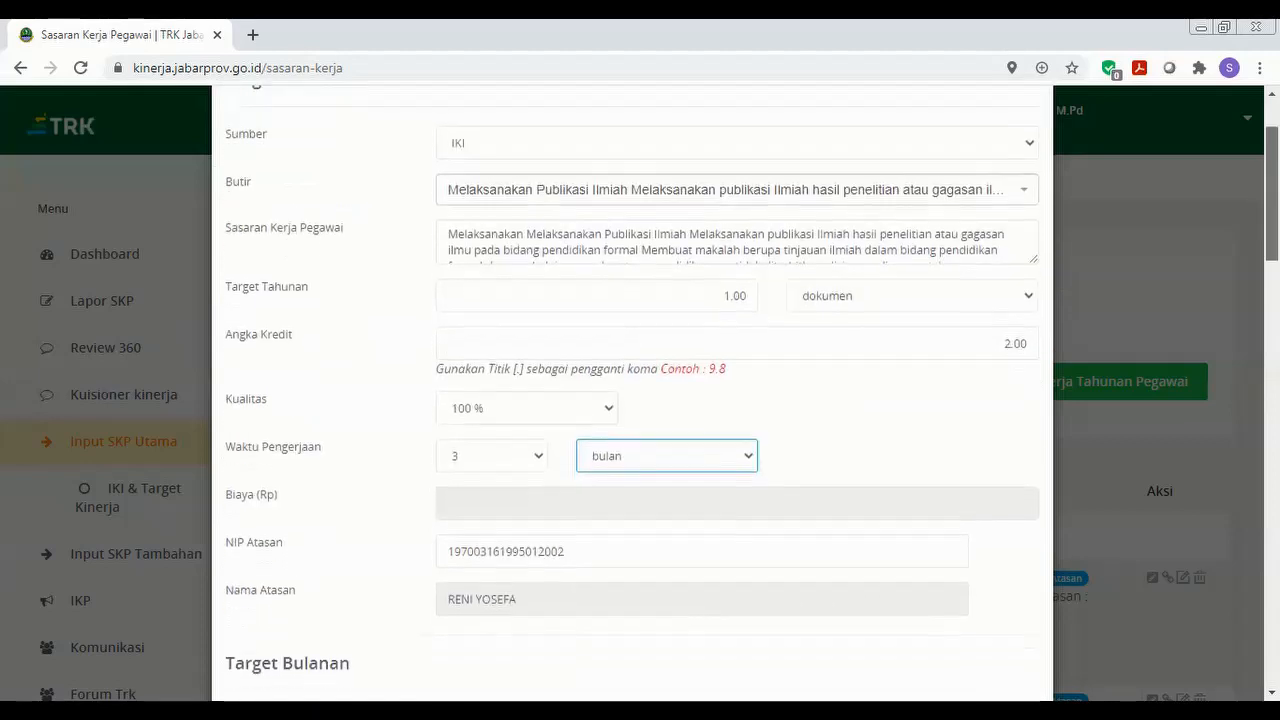
scroll(640, 400, "down", 13)
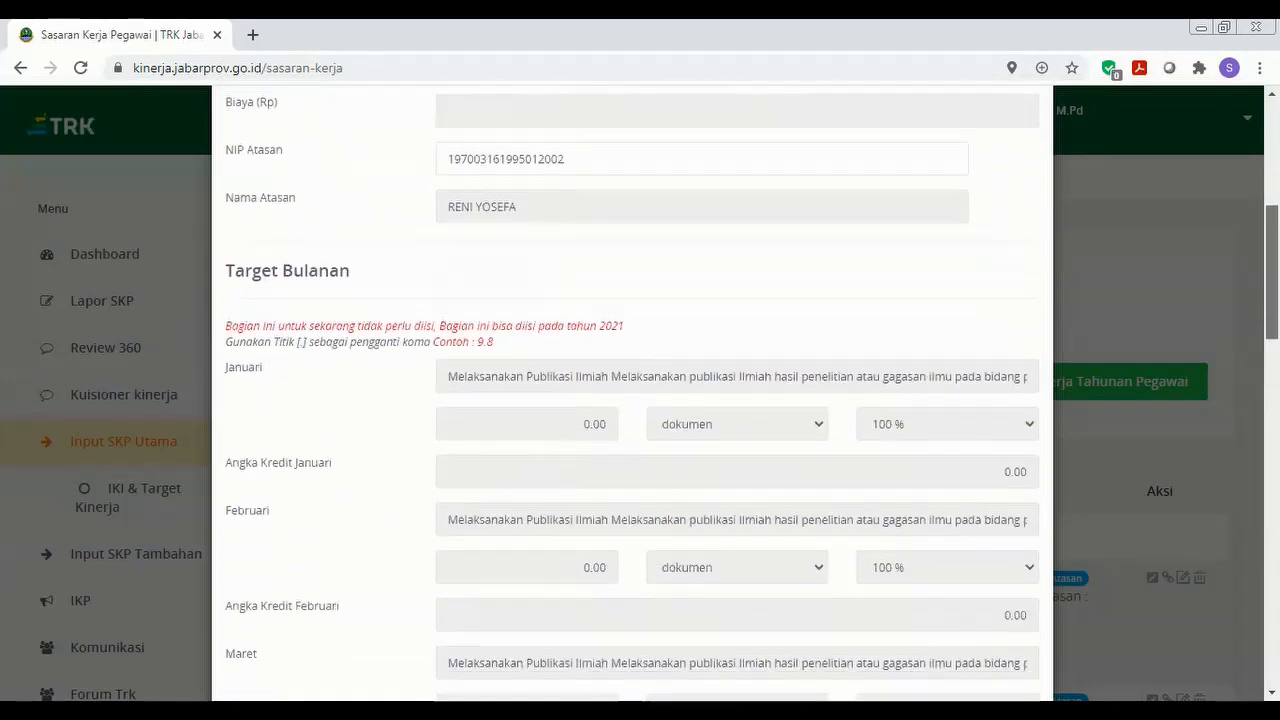
scroll(640, 400, "down", 6)
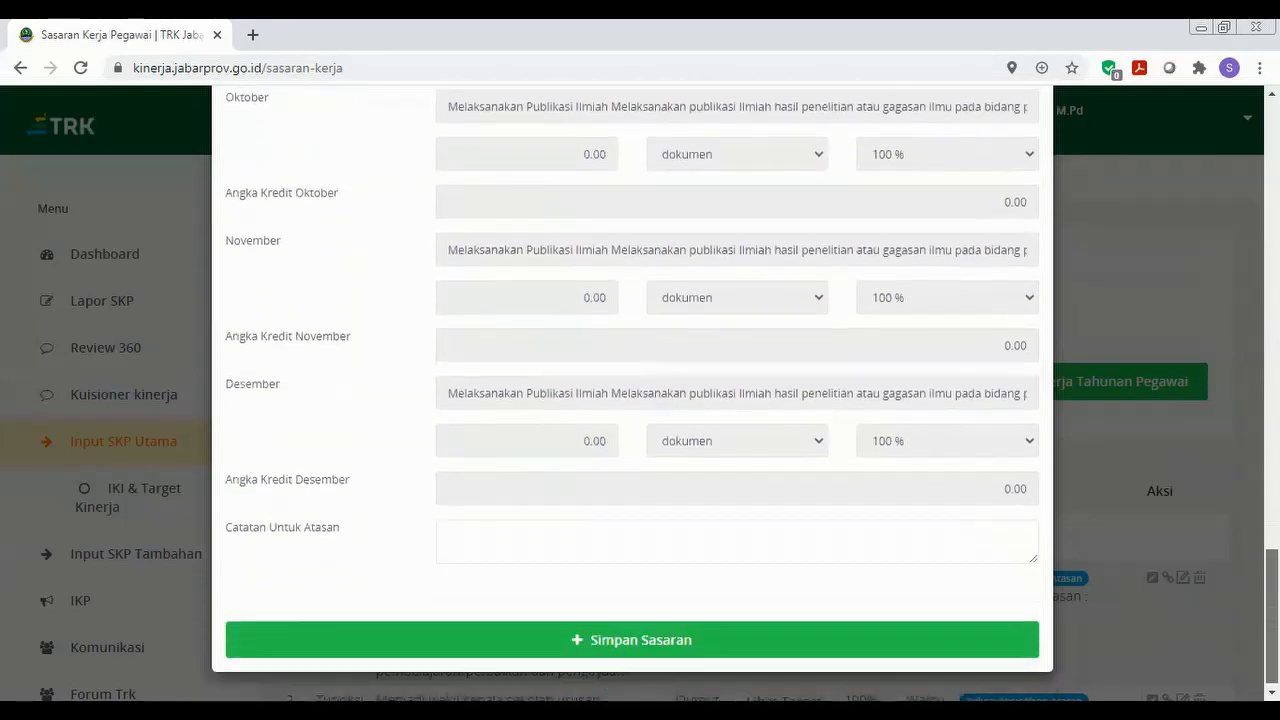
left_click(798, 643)
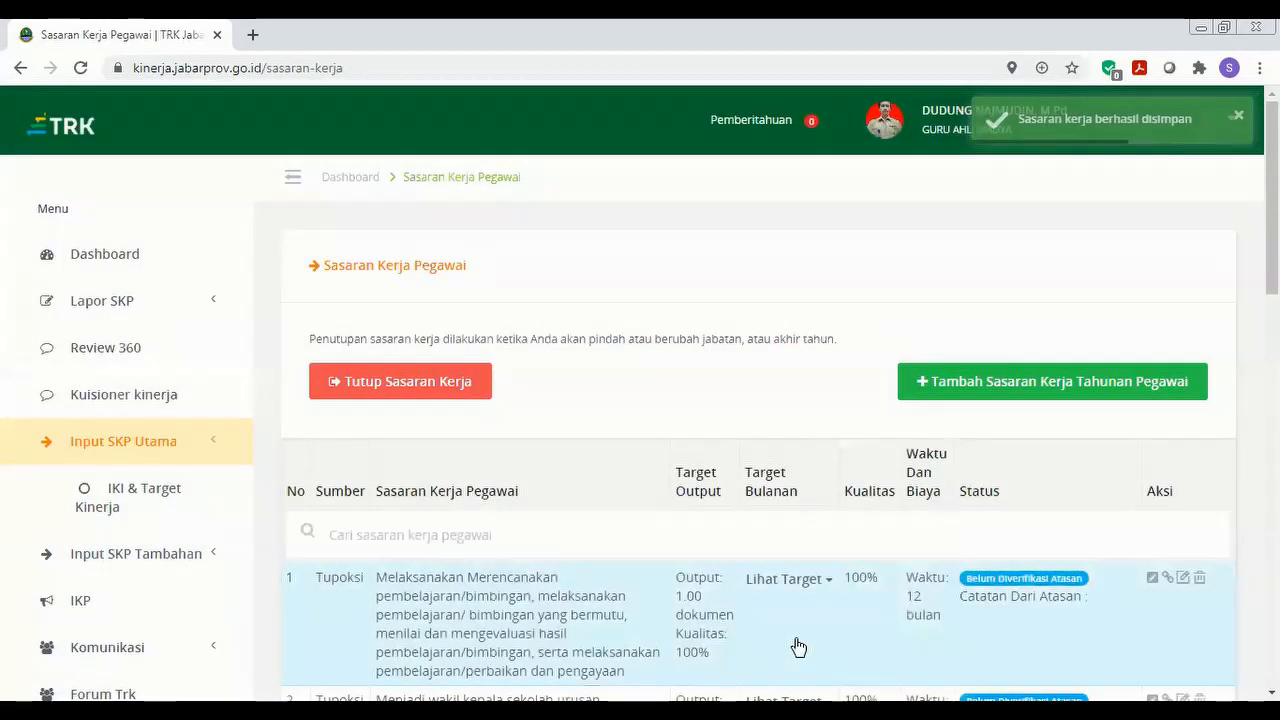
Start a new work target and set its Sumber to IKI.
left_click(937, 380)
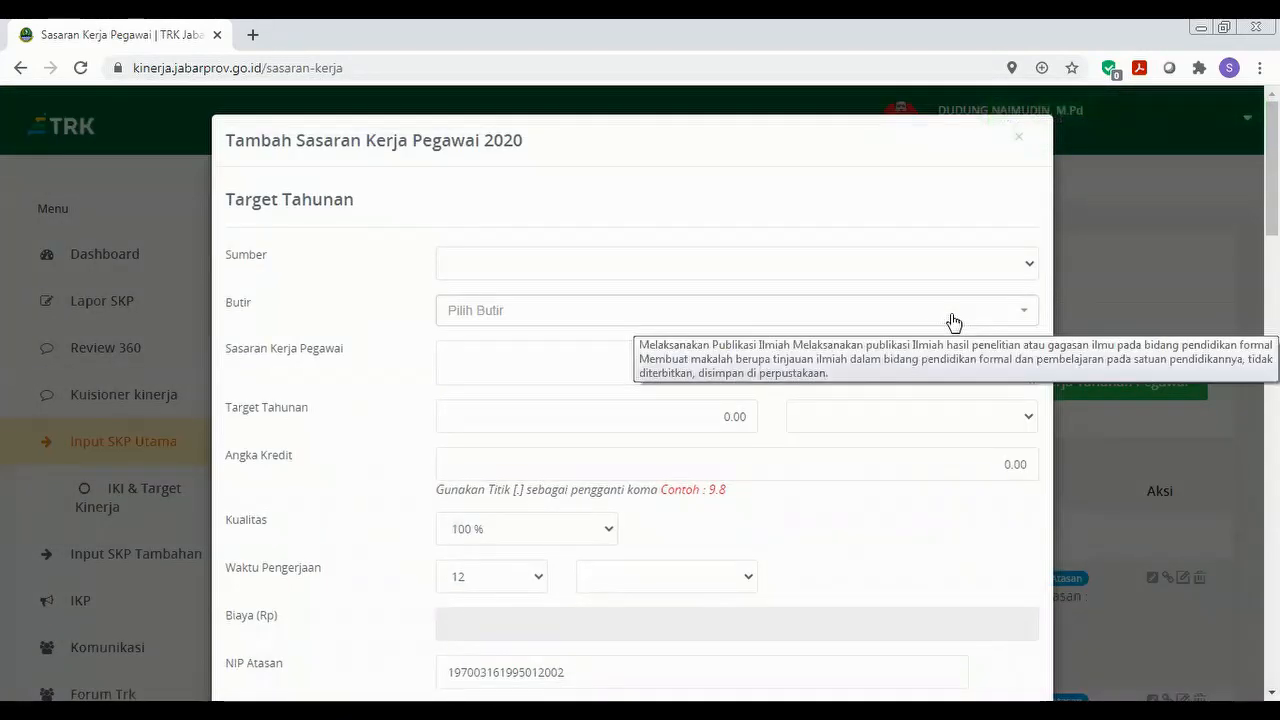
left_click(953, 321)
left_click(953, 321)
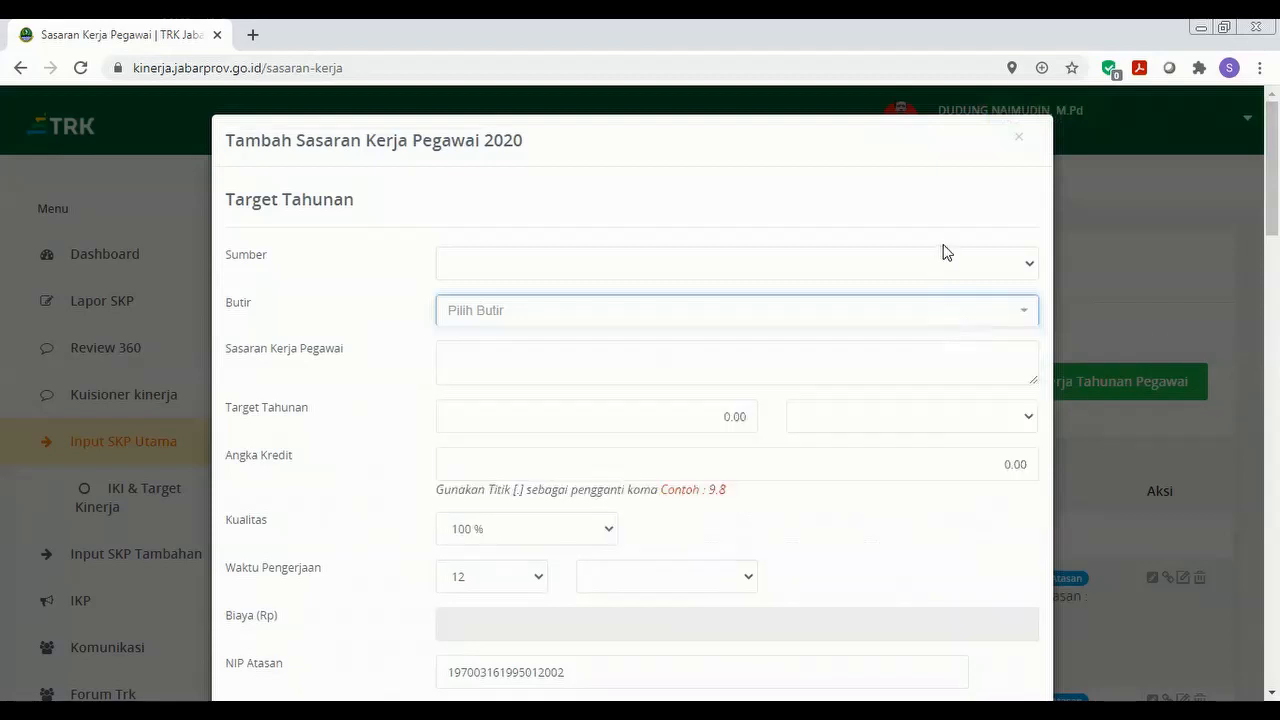
left_click(948, 262)
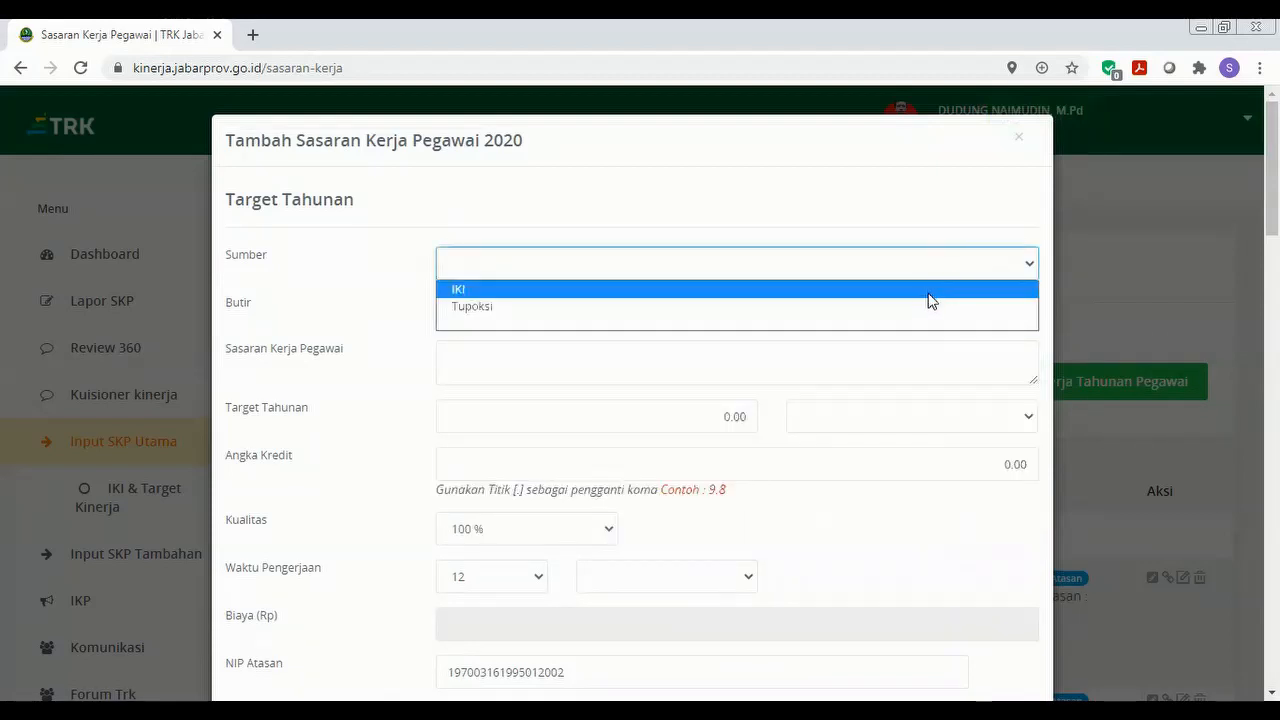
left_click(928, 294)
left_click(928, 316)
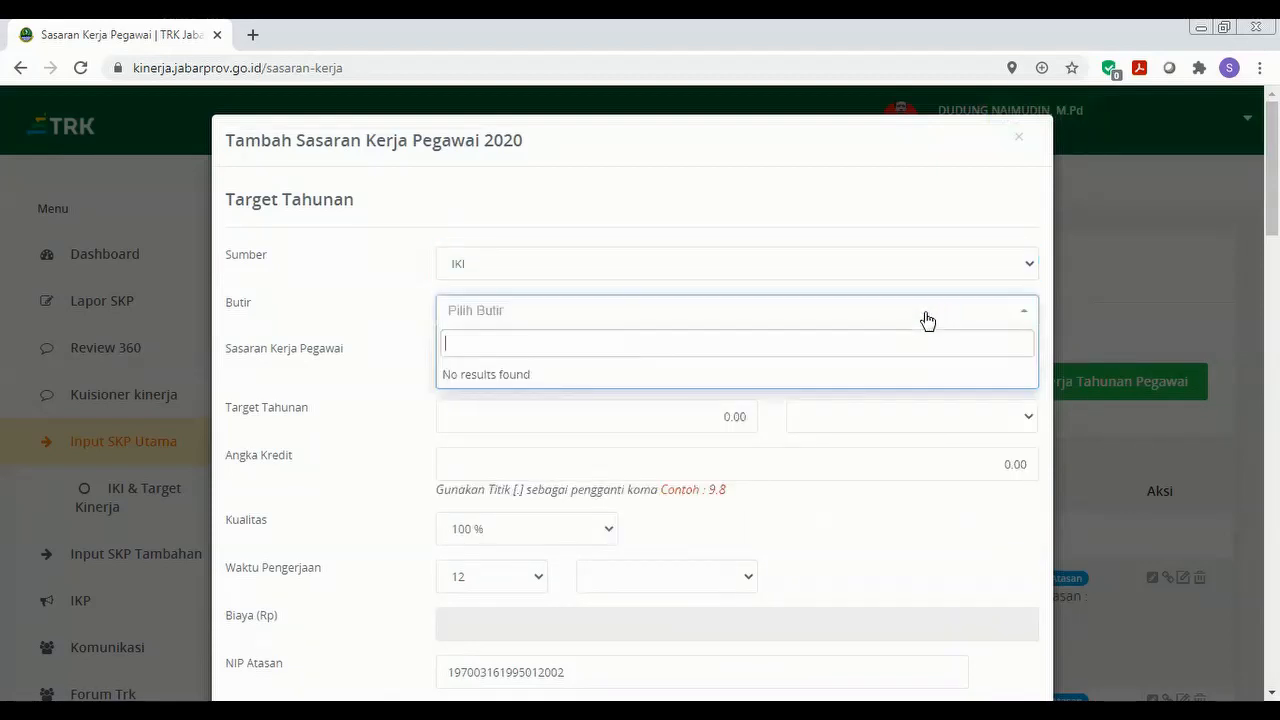
left_click(953, 263)
key("Escape")
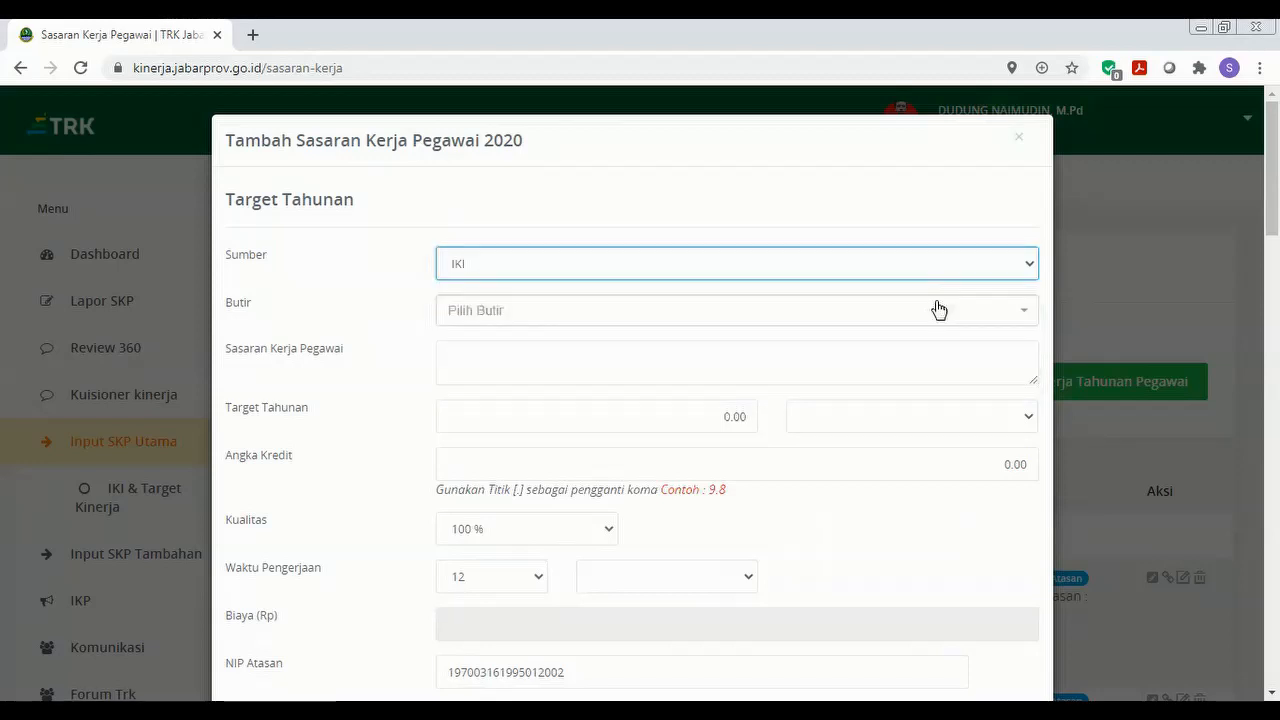
left_click(919, 268)
left_click(911, 292)
Choose the Butir 'Mengikuti Diklat Fungsional Lamanya 30 – 80 jam'.
left_click(914, 318)
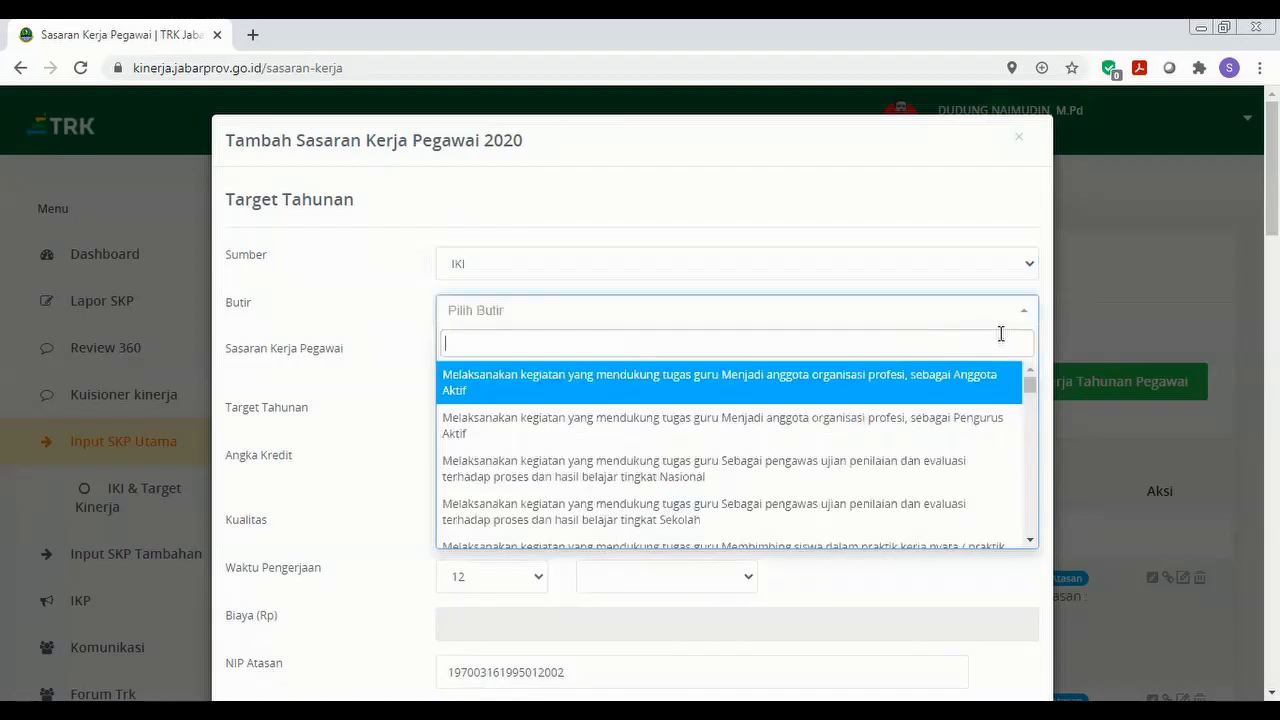
left_click_drag(1029, 382, 1028, 476)
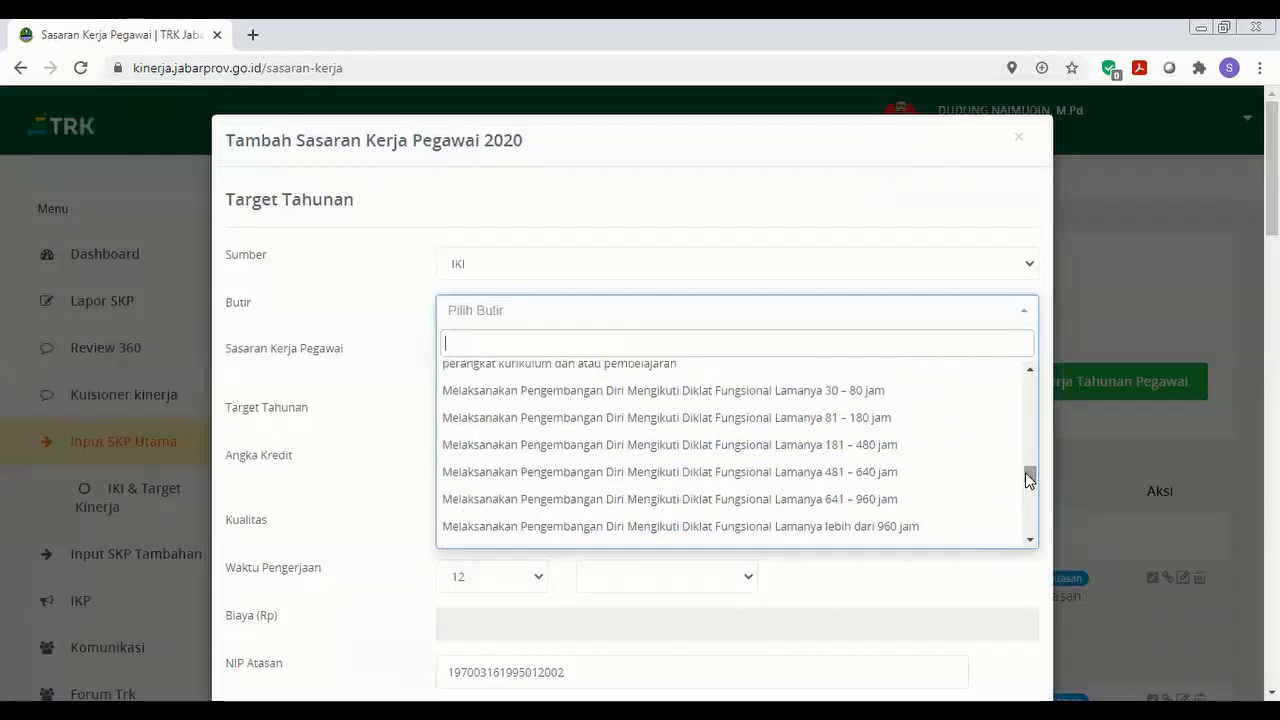
left_click(916, 406)
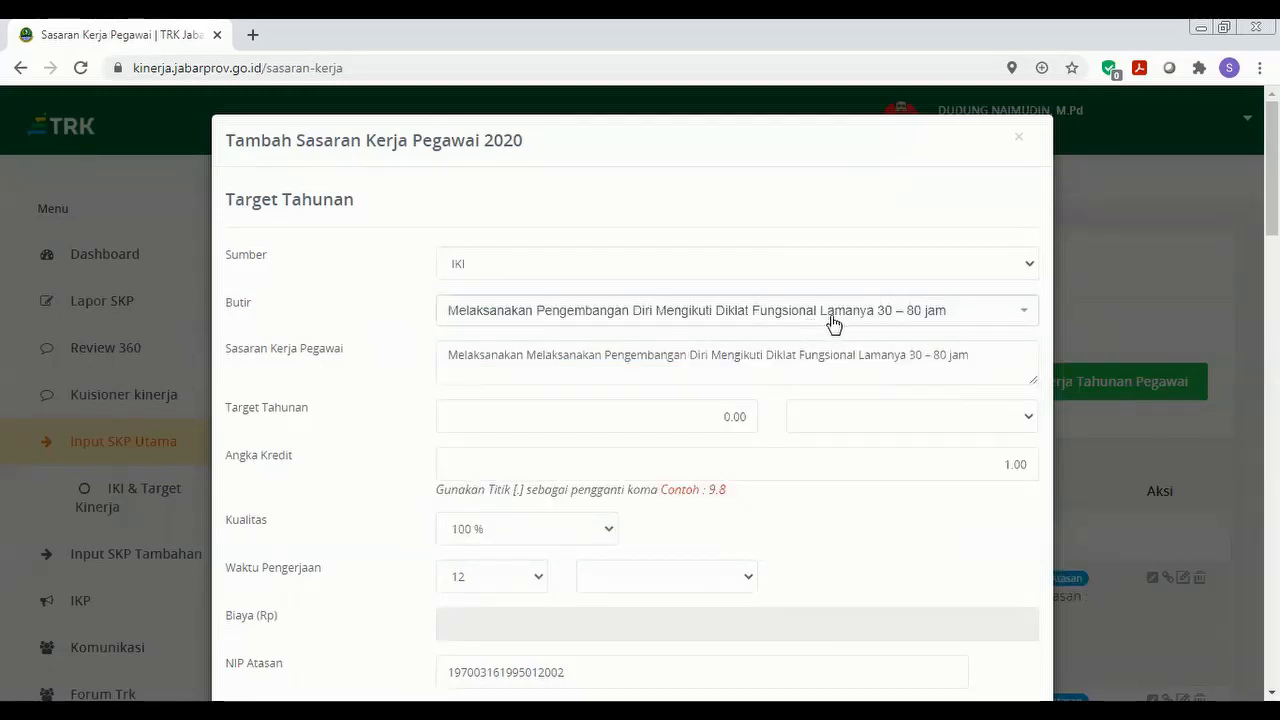
Set the Target Tahunan to 1 with dokumen as the output unit.
left_click(722, 419)
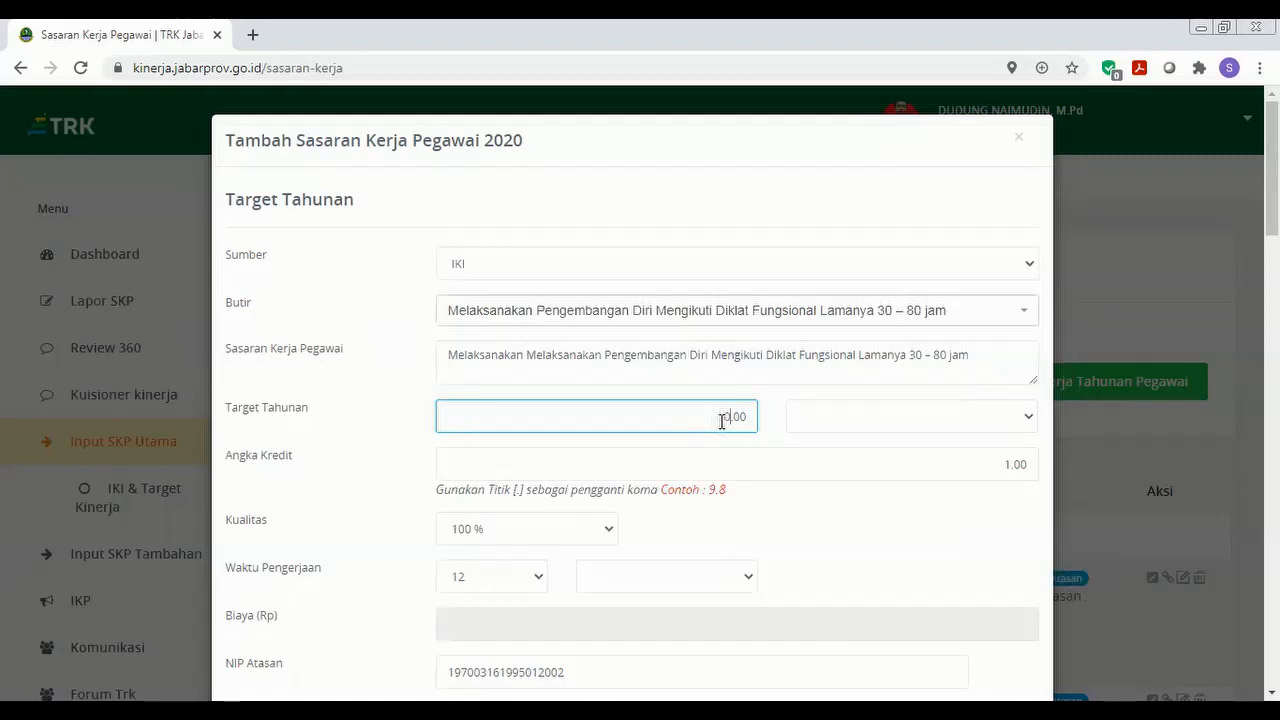
type("1")
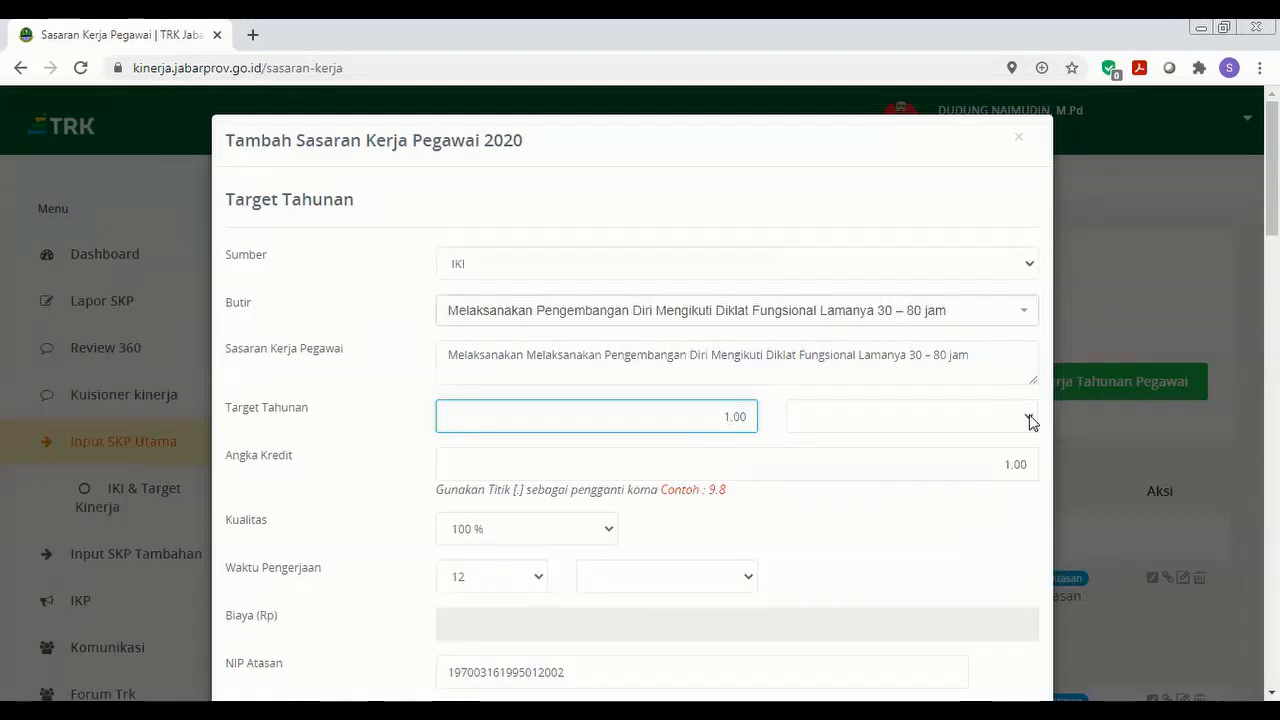
left_click(1029, 420)
left_click(1012, 438)
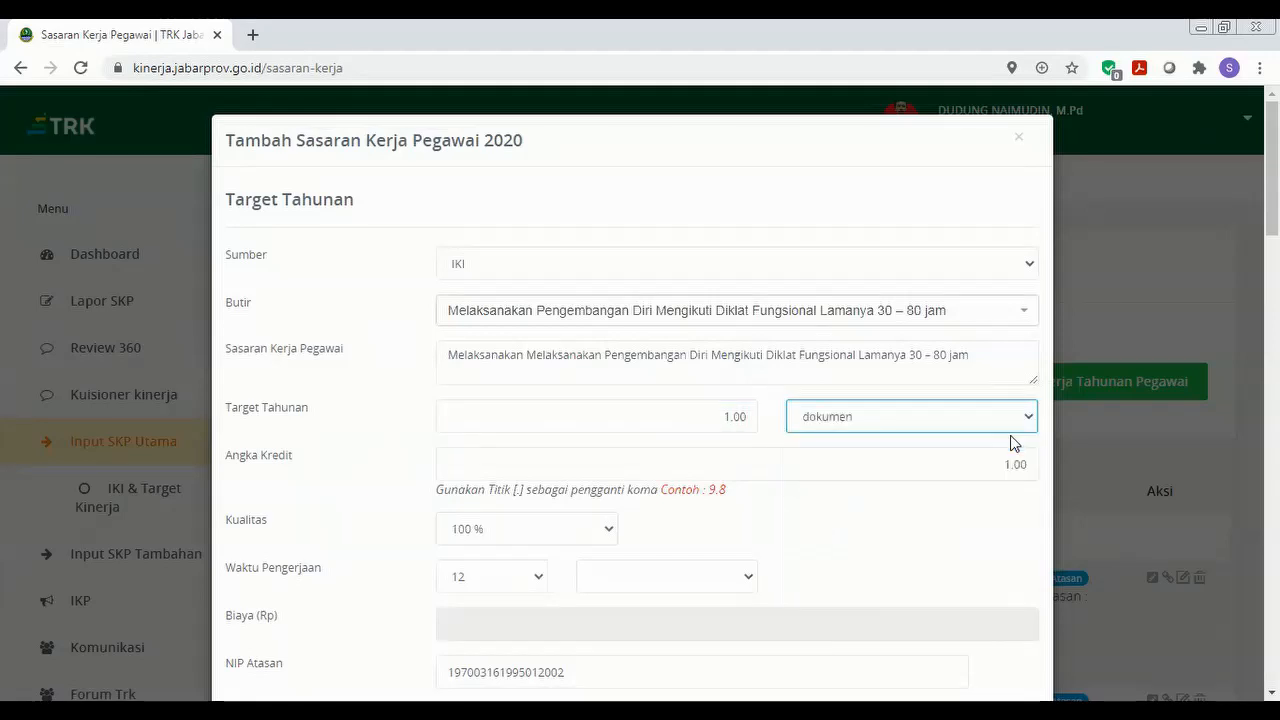
Set Waktu Pengerjaan to 1 bulan and save the target with Simpan Sasaran.
left_click(537, 583)
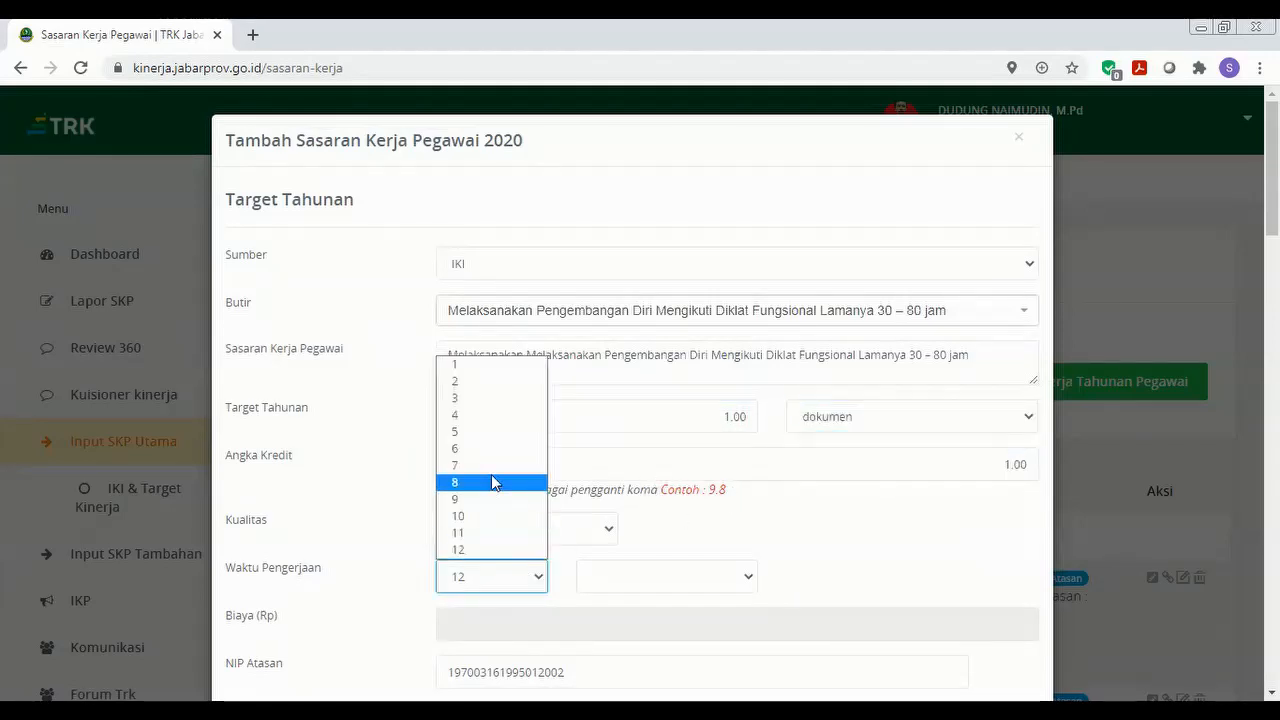
left_click(513, 368)
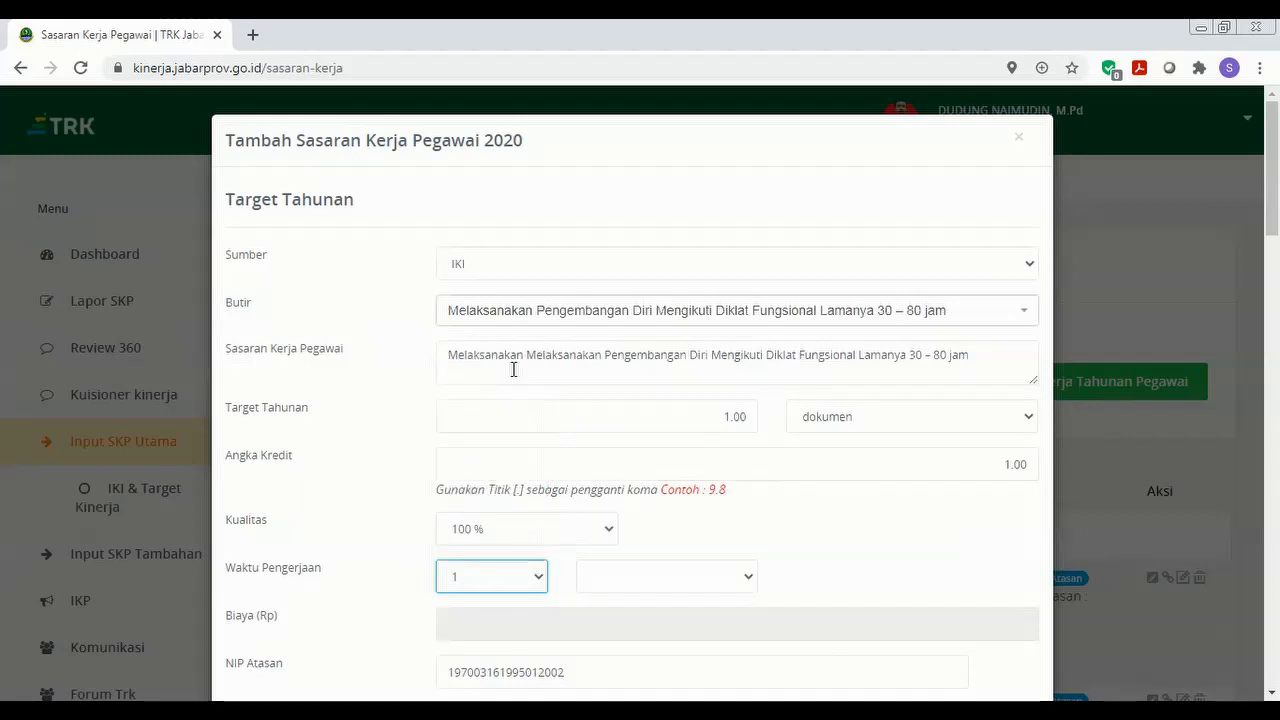
left_click(752, 584)
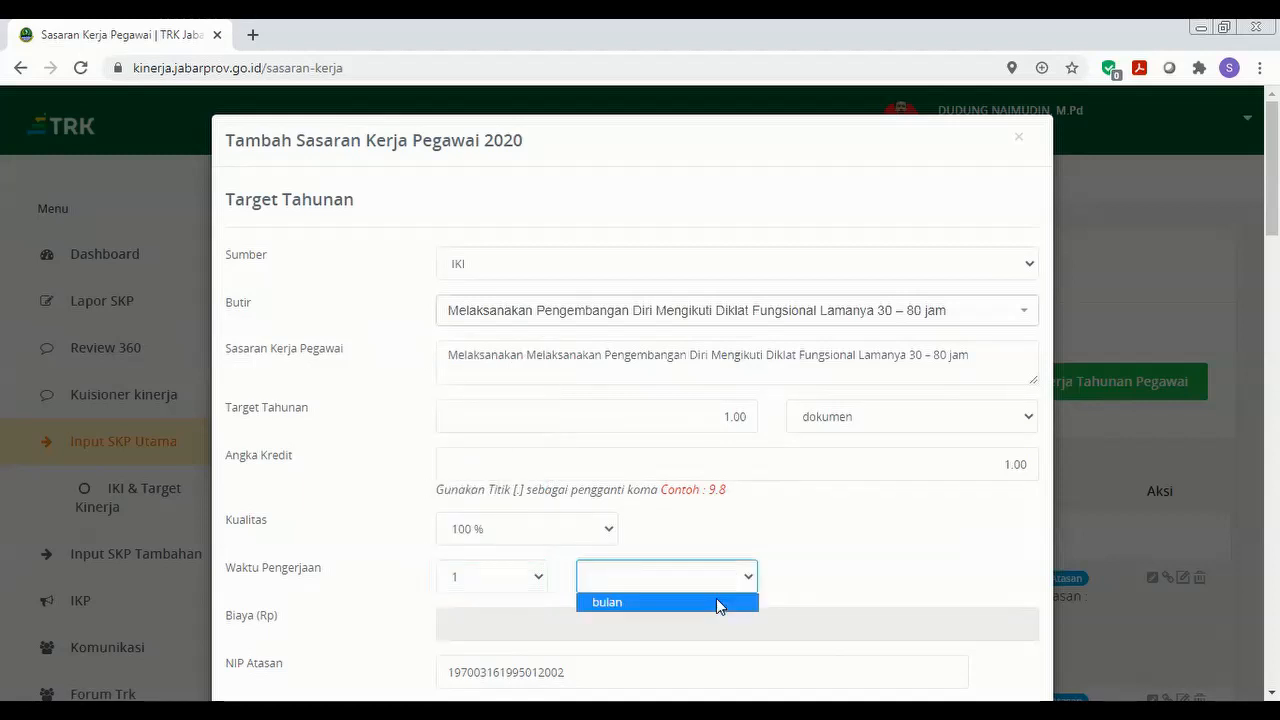
left_click(719, 604)
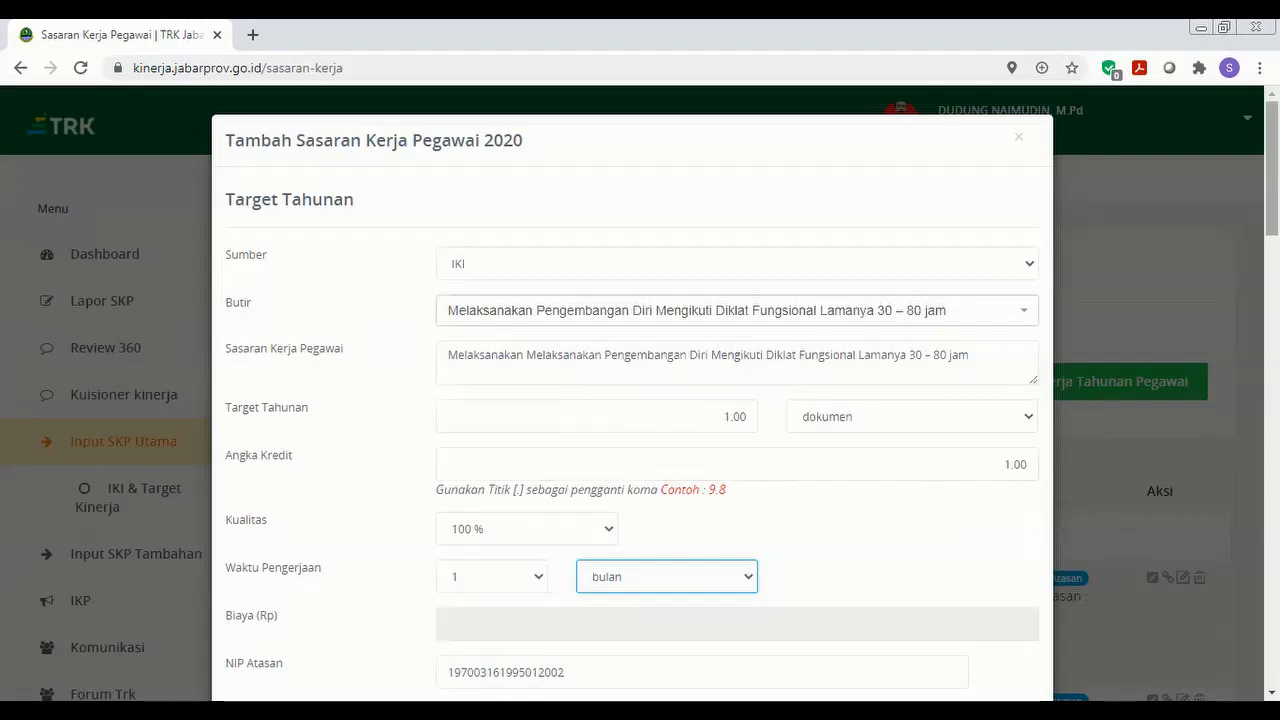
left_click_drag(1272, 168, 1272, 620)
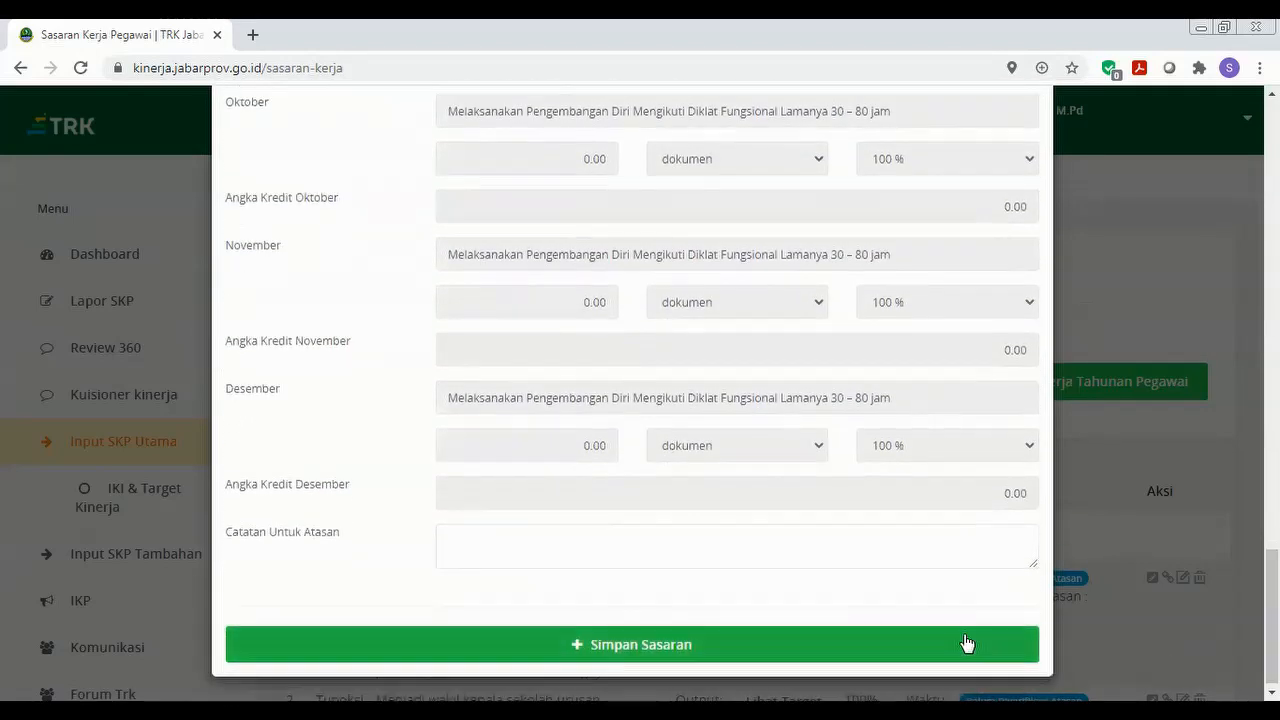
left_click(940, 647)
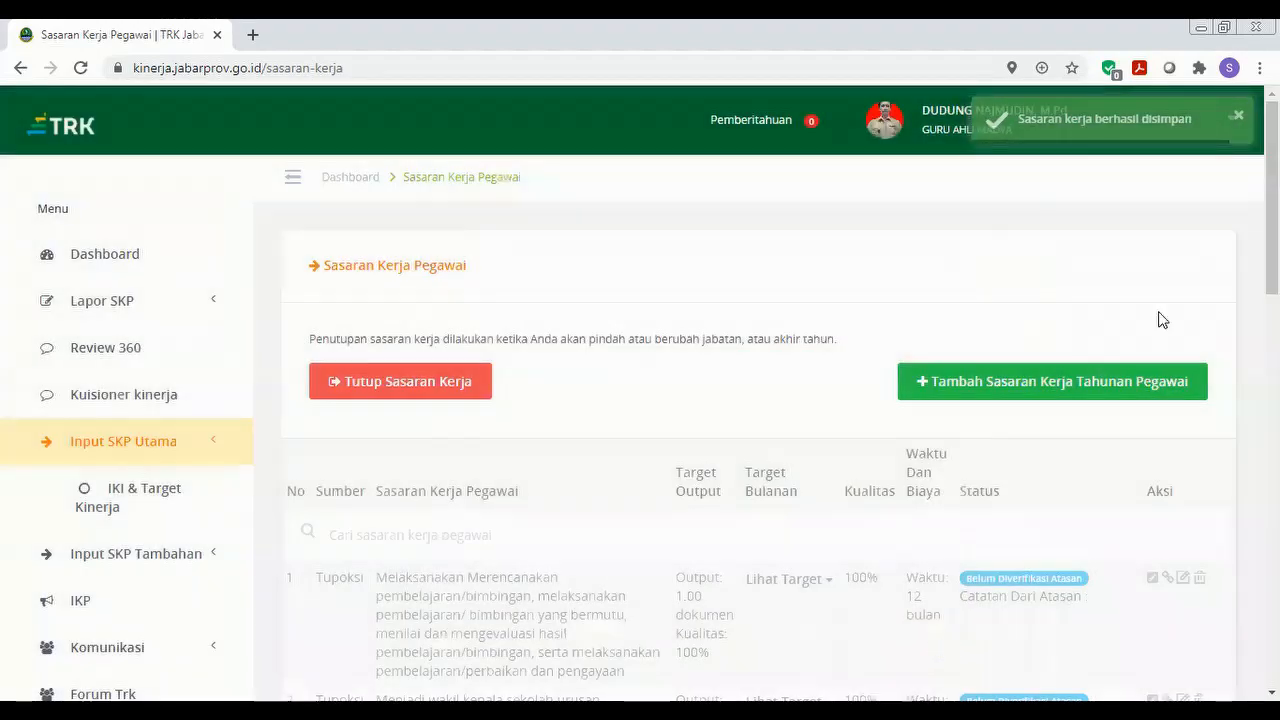
scroll(760, 420, "down", 10)
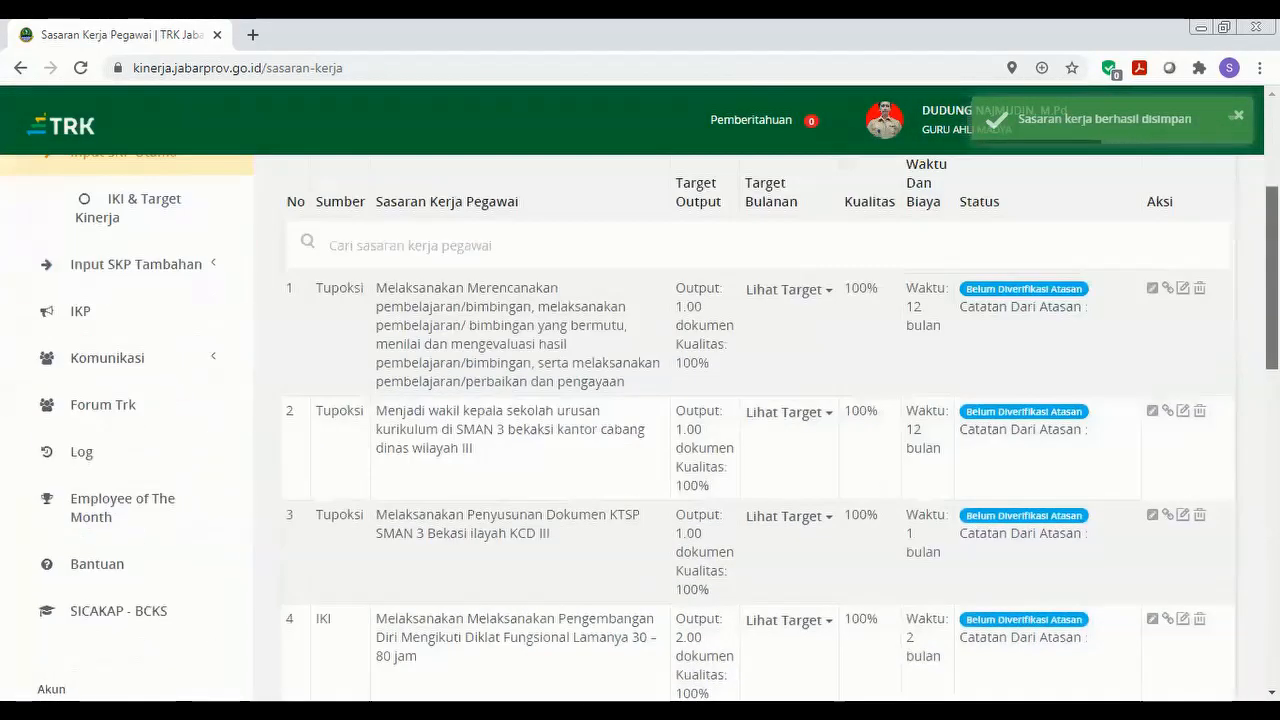
scroll(760, 420, "down", 3)
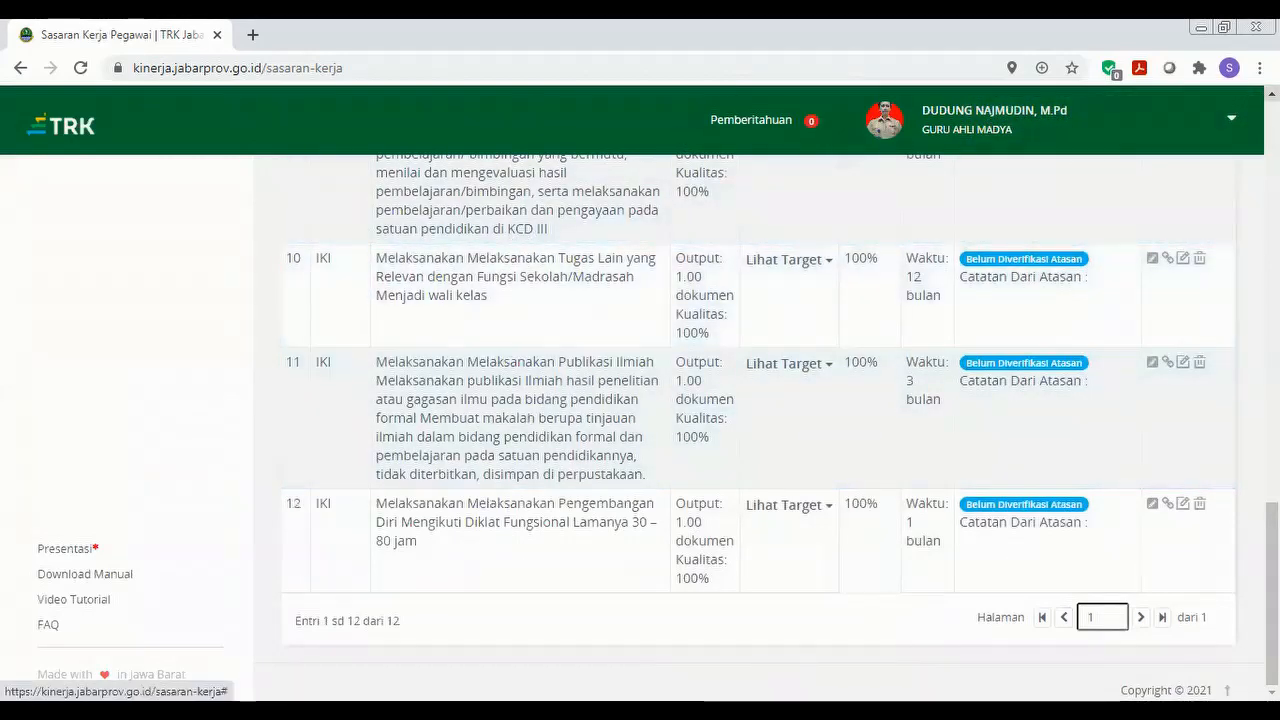
scroll(760, 420, "up", 1)
scroll(523, 206, "up", 1)
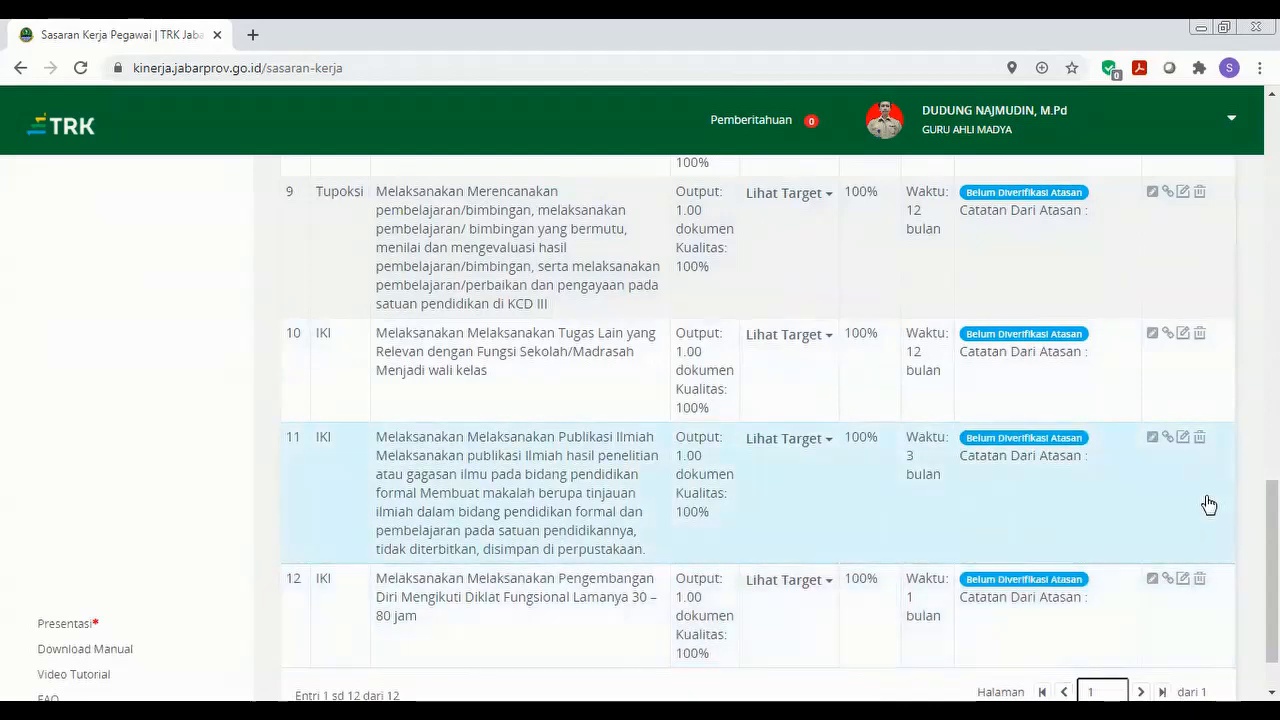
left_click(1182, 580)
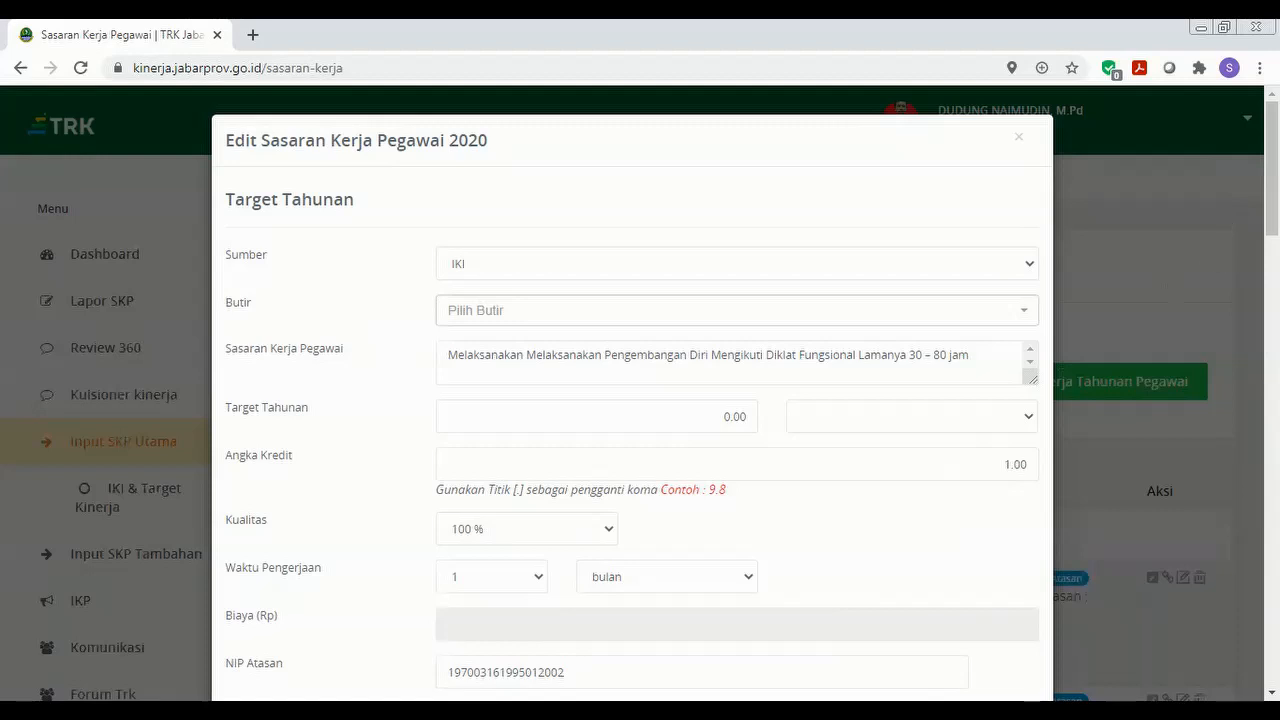
mouse_move(1272, 195)
left_mouse_down()
mouse_move(1272, 281)
mouse_move(1272, 195)
left_mouse_up()
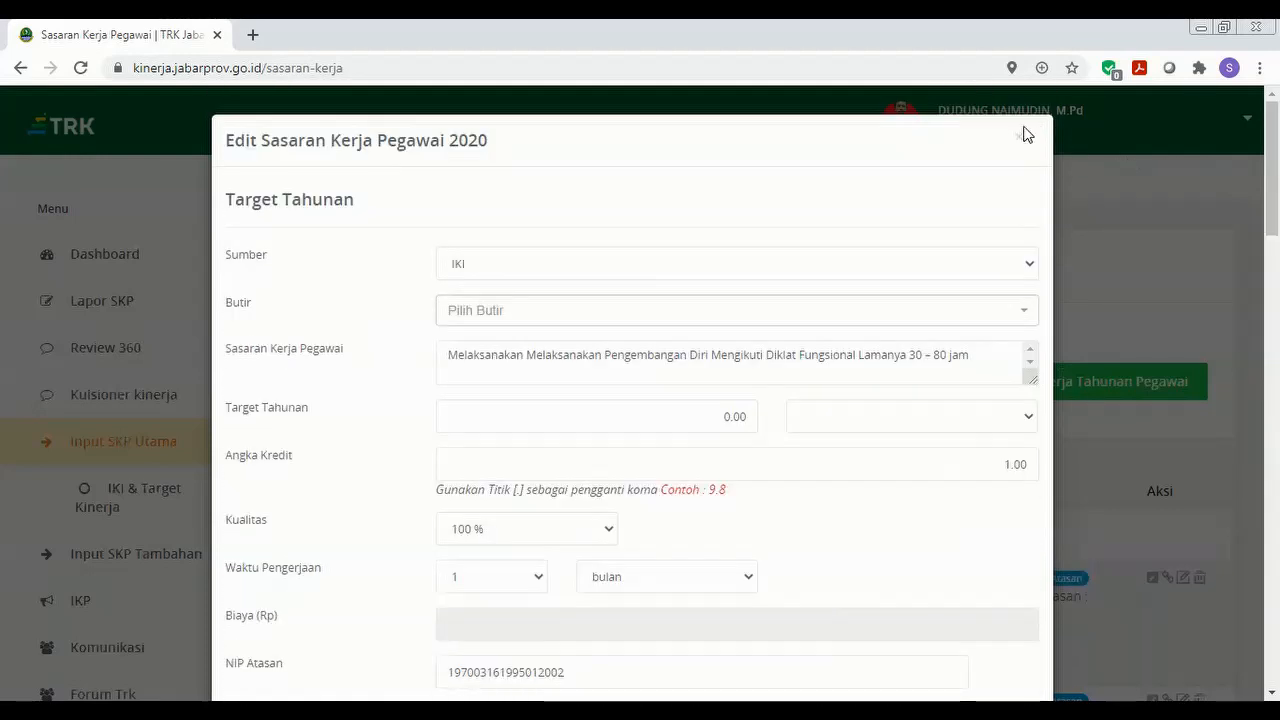
left_click(1019, 143)
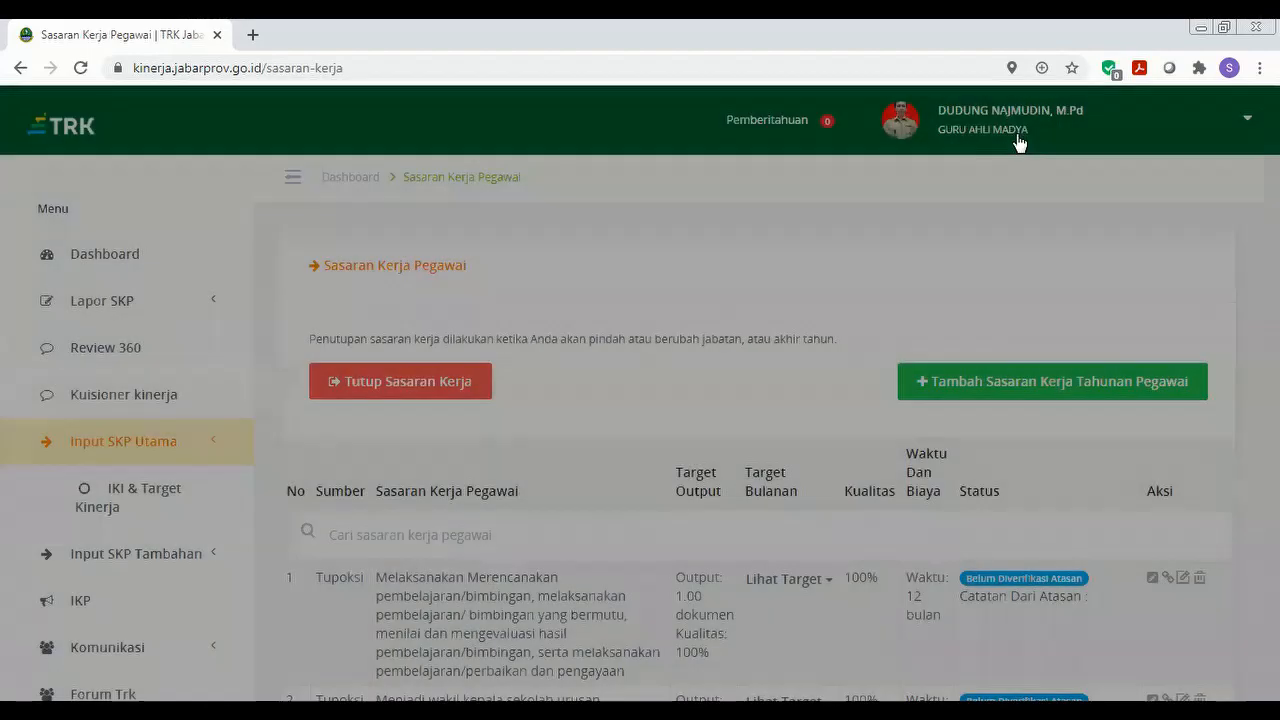
scroll(758, 430, "down", 8)
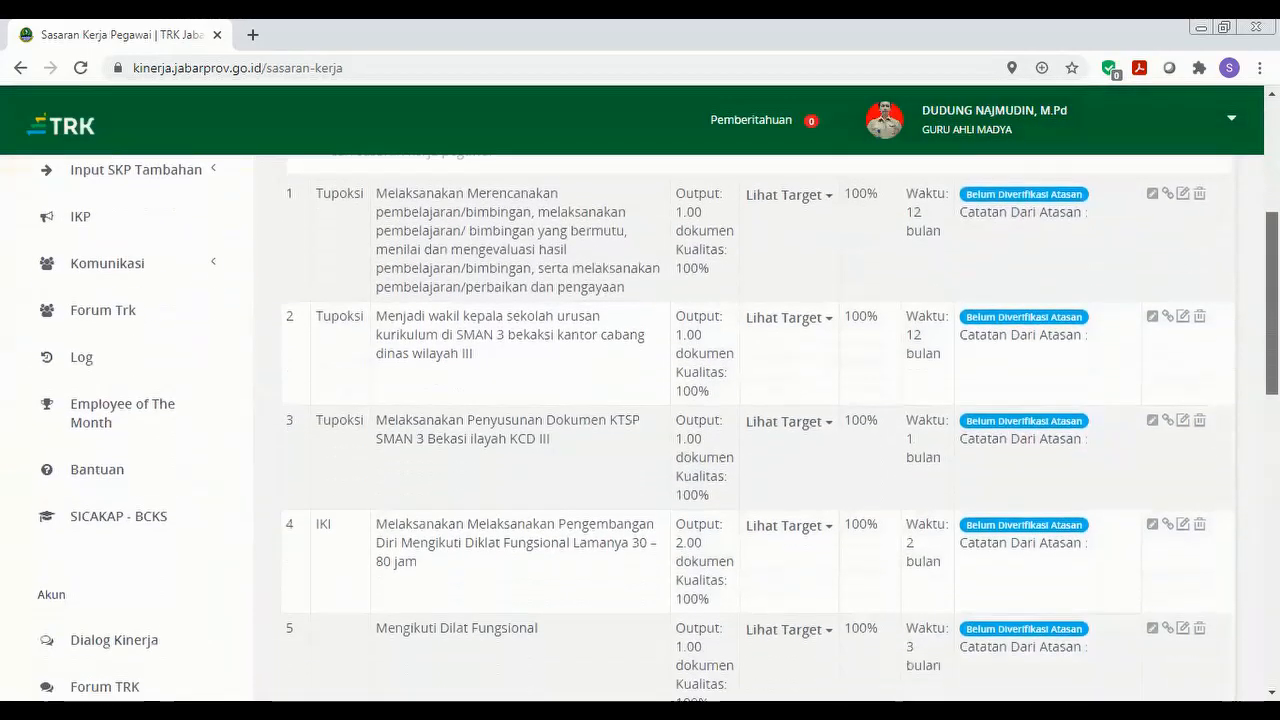
scroll(660, 430, "down", 6)
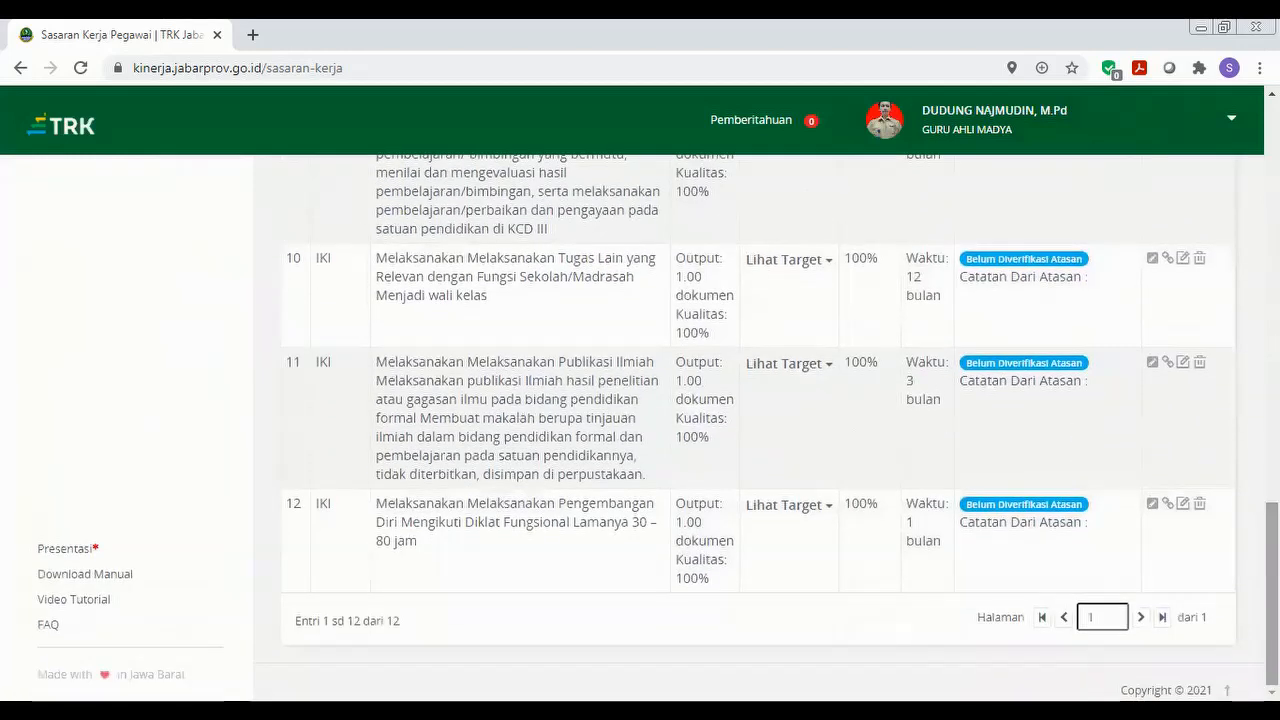
left_click_drag(1272, 595, 1272, 587)
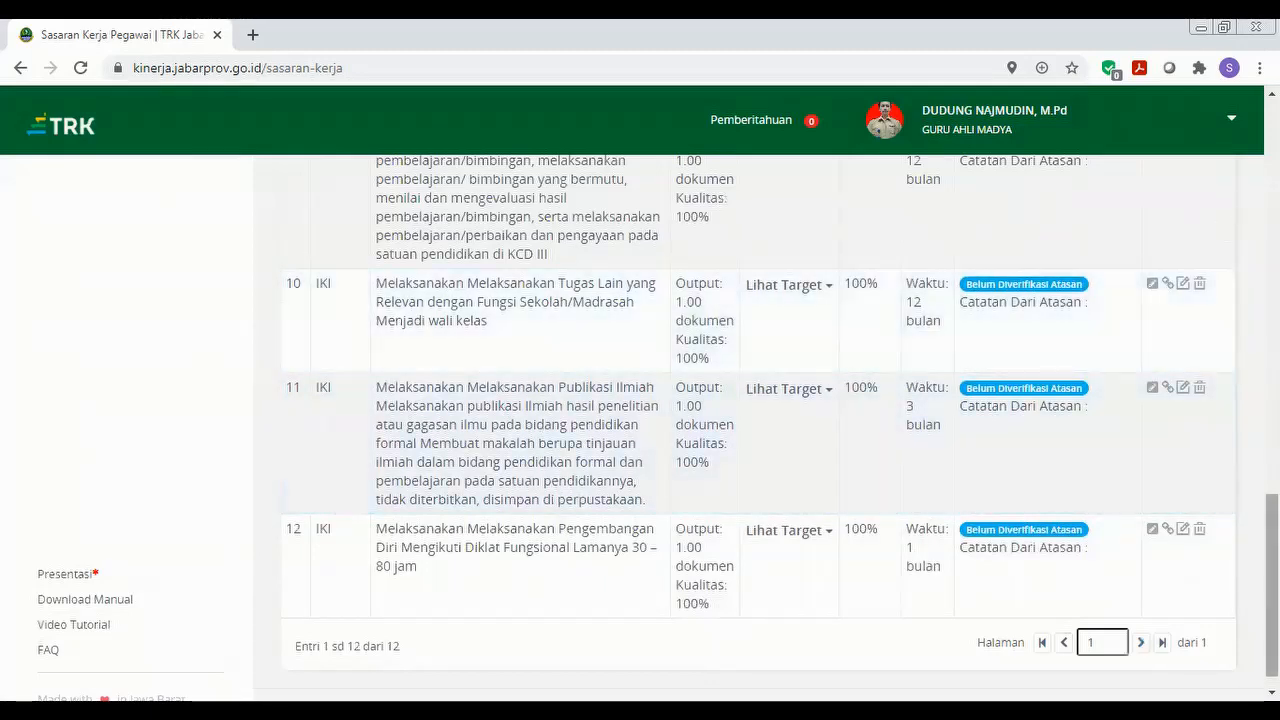
left_click_drag(1272, 577, 1272, 290)
left_click_drag(1260, 245, 1239, 187)
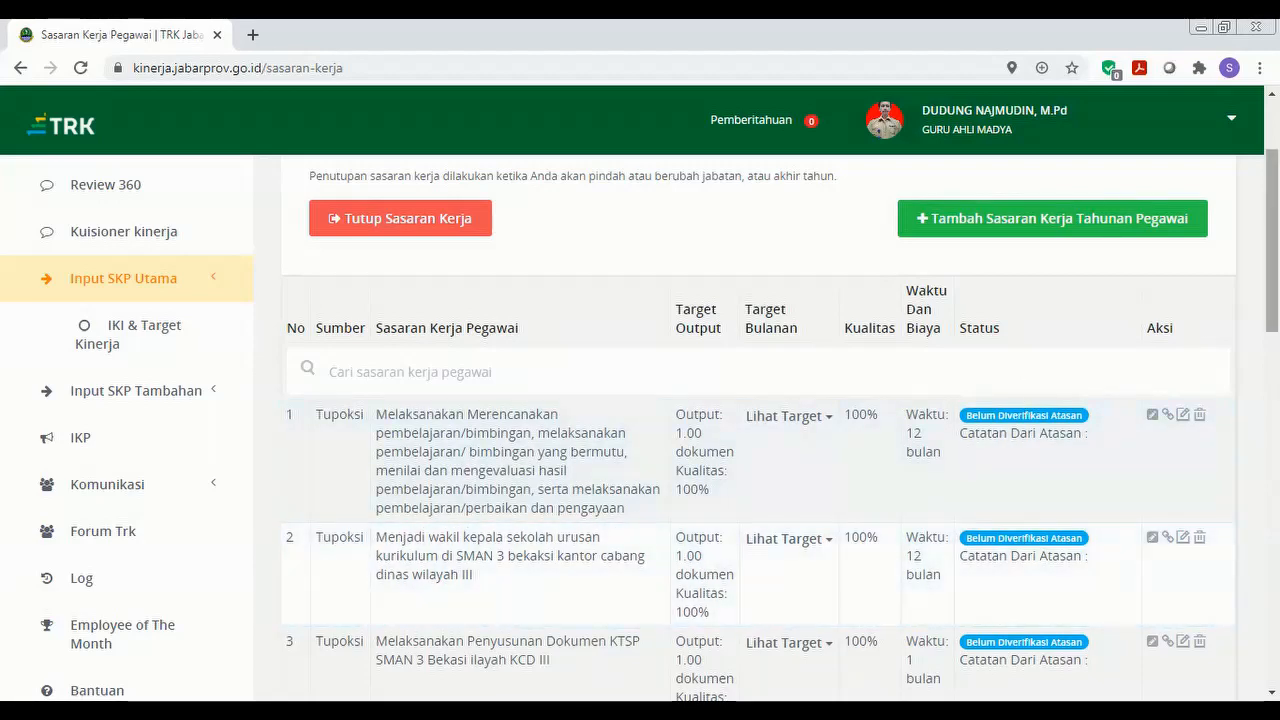
scroll(618, 430, "down", 1)
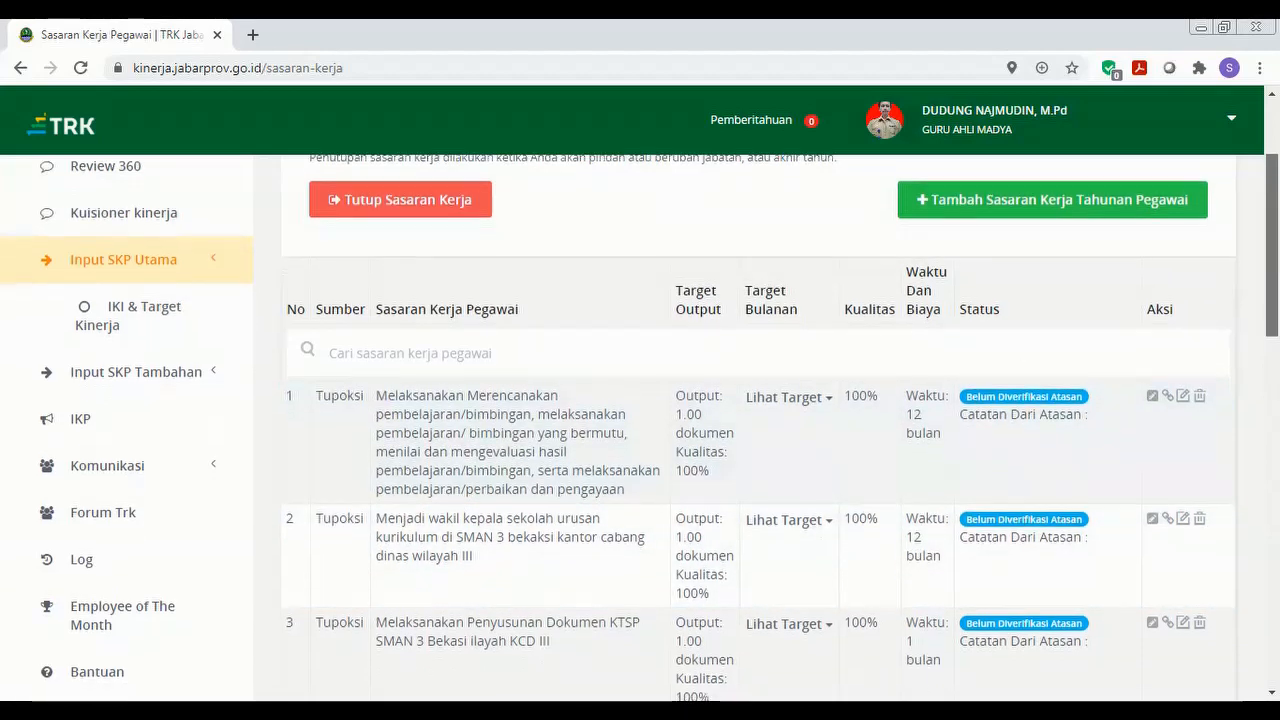
scroll(760, 430, "down", 9)
scroll(760, 430, "down", 4)
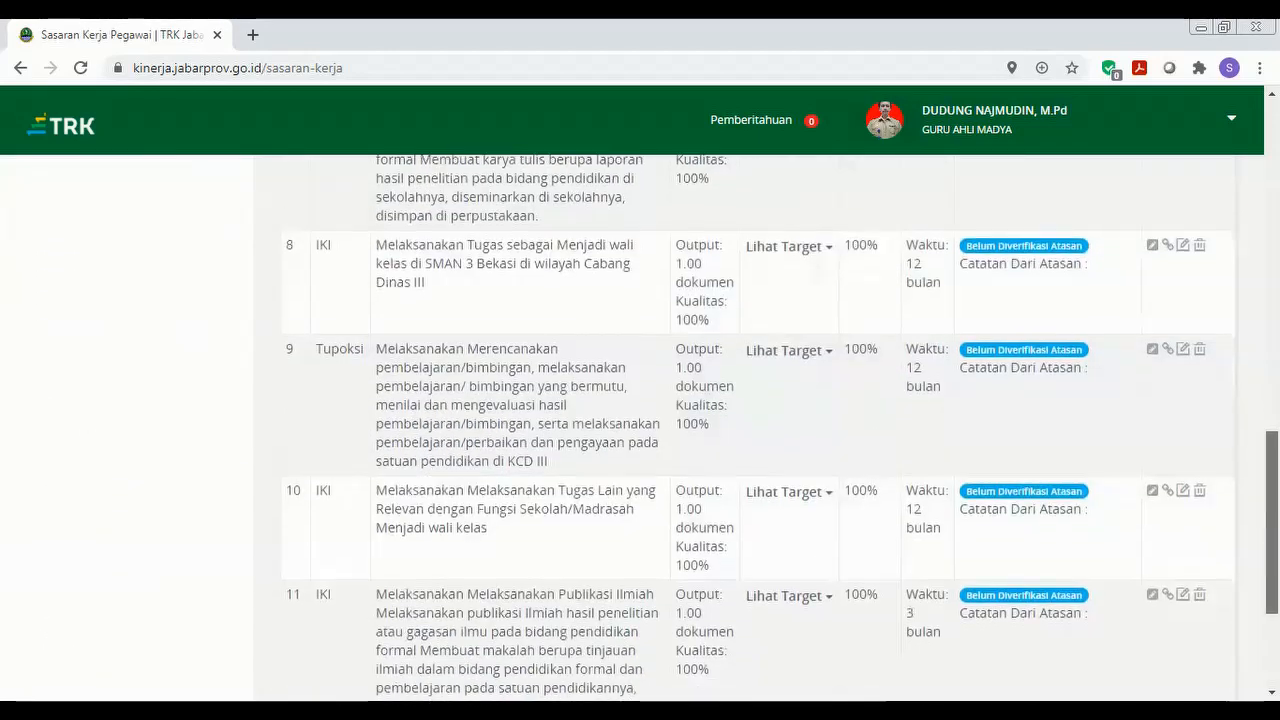
left_click_drag(1272, 522, 1243, 135)
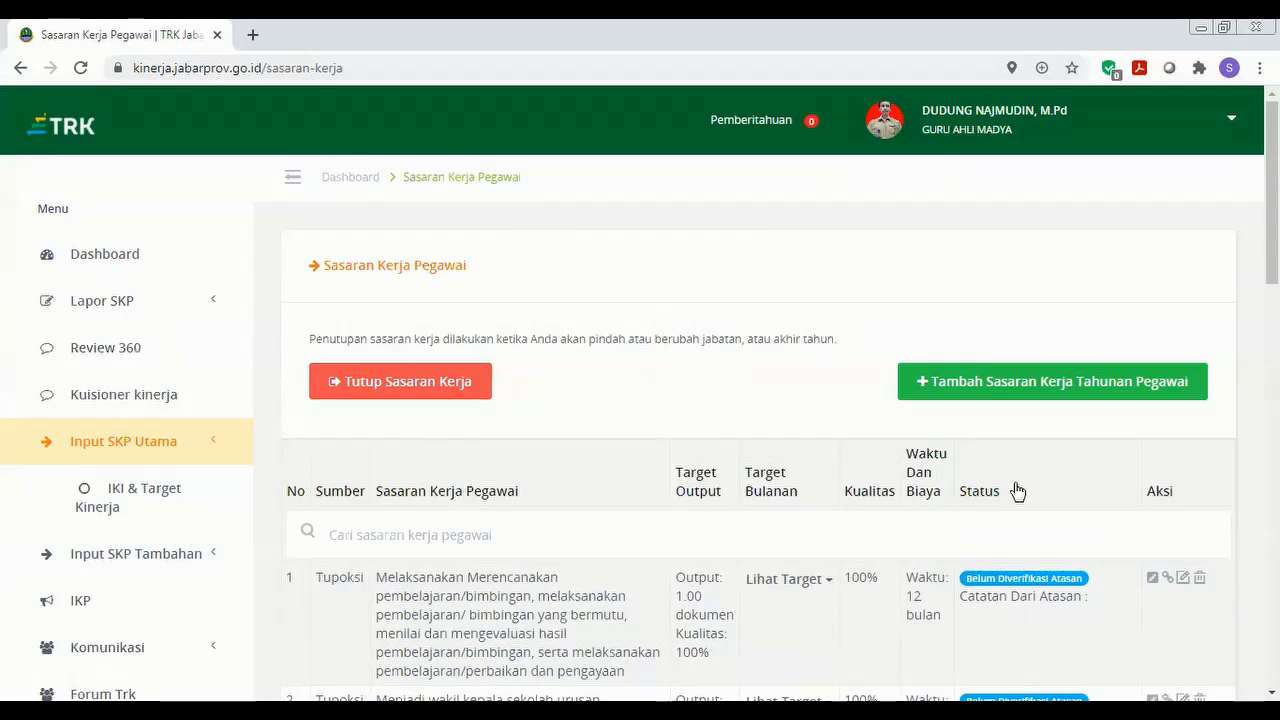
left_click(437, 389)
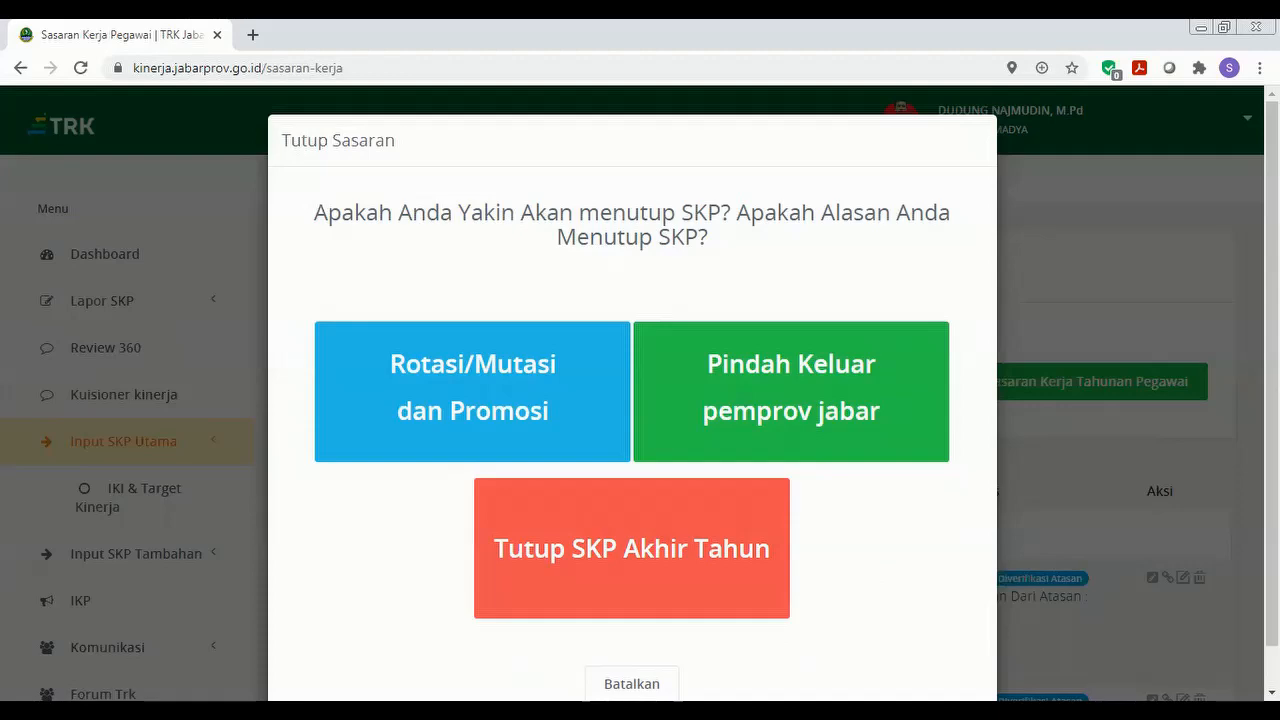
left_click(631, 684)
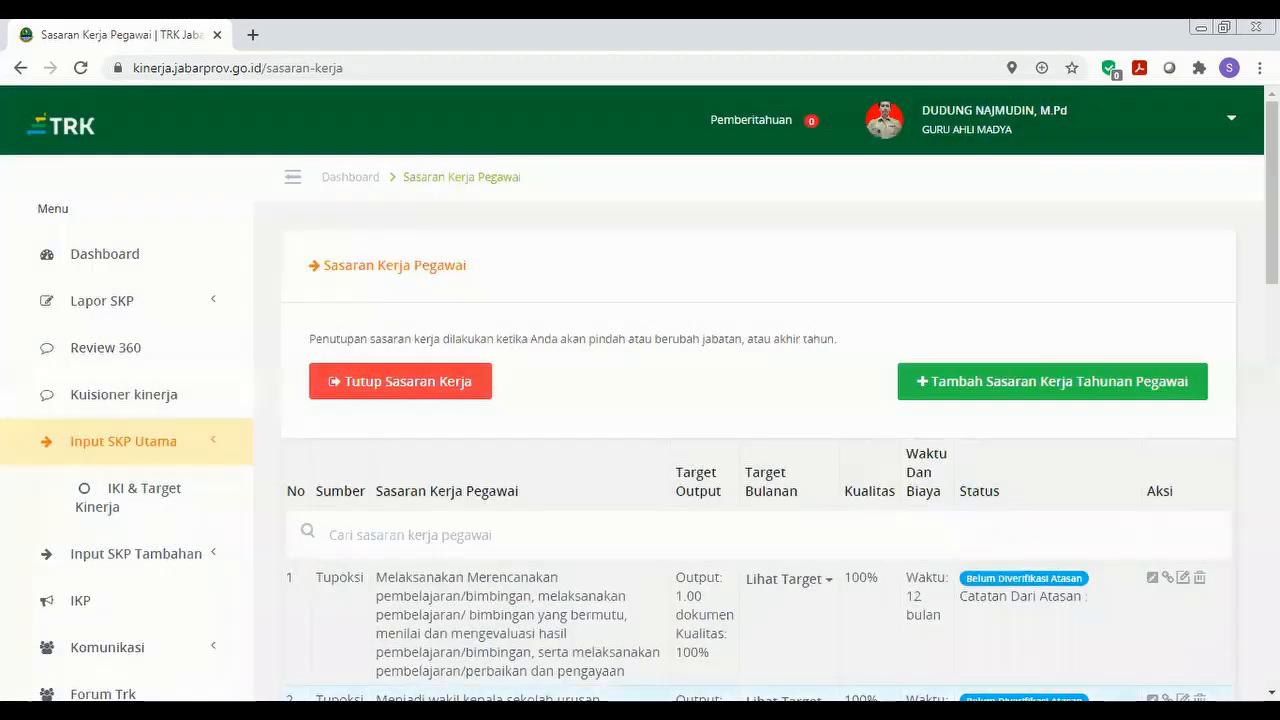